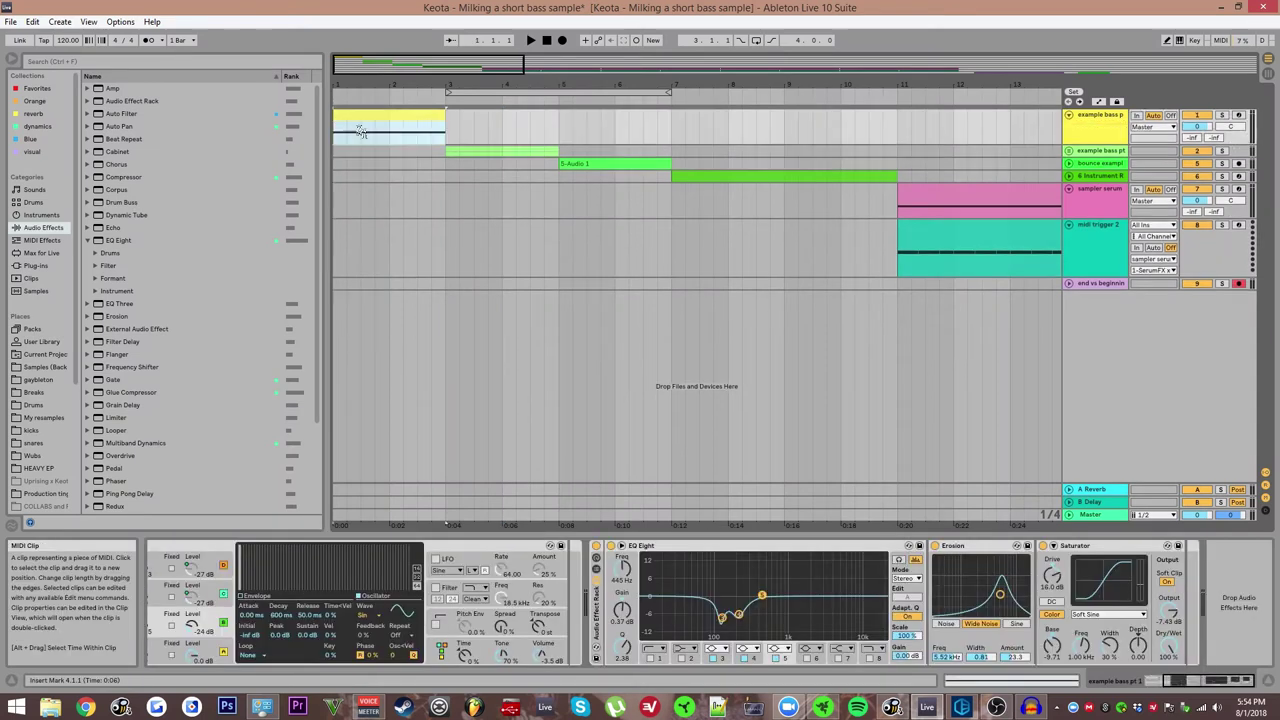
{"action": "left_click_drag", "start_coordinate": [354, 145], "coordinate": [474, 159]}
{"action": "scroll", "coordinate": [402, 145], "scroll_direction": "up", "scroll_amount": 2, "text": "ctrl"}
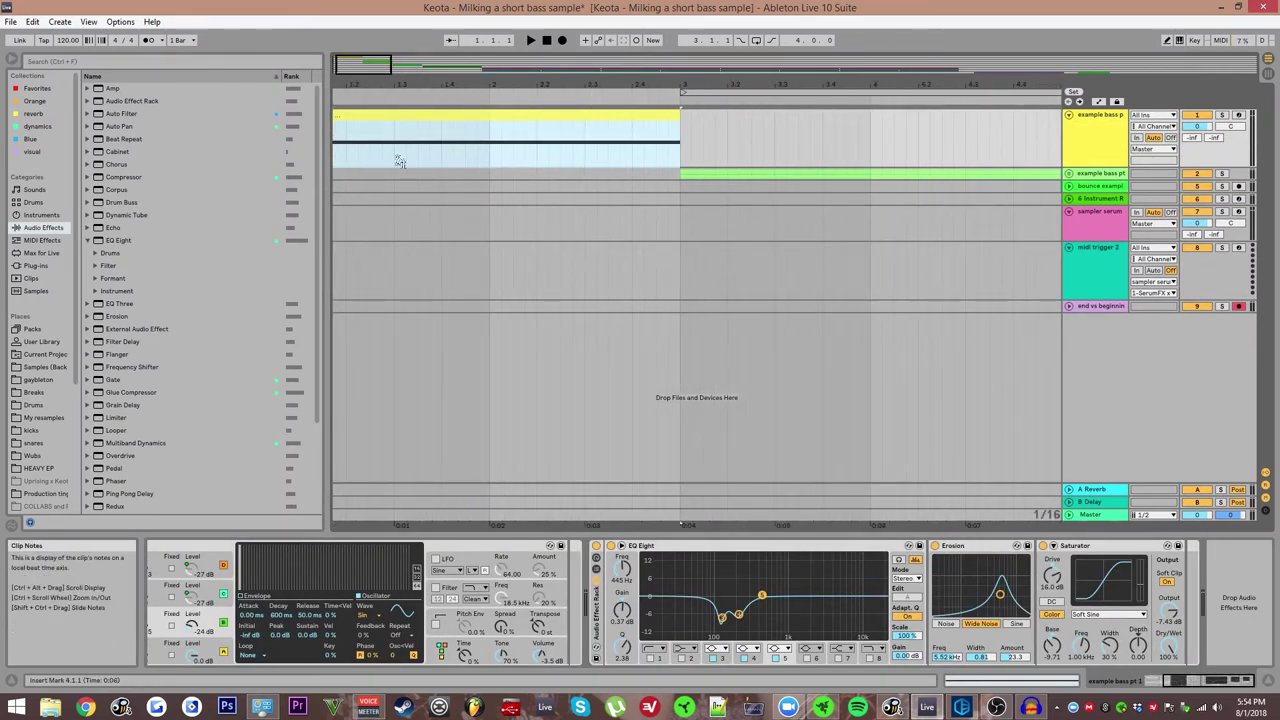
{"action": "scroll", "coordinate": [390, 140], "scroll_direction": "up", "scroll_amount": 2, "text": "ctrl"}
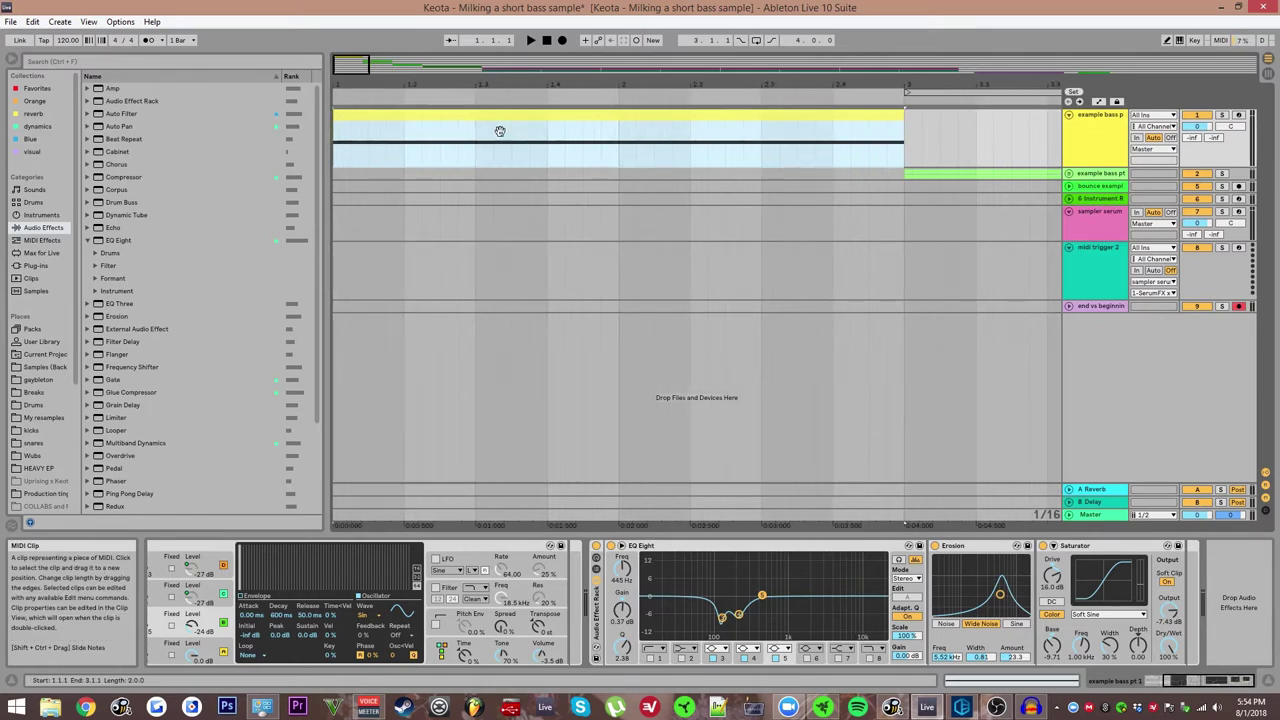
{"action": "scroll", "coordinate": [500, 131], "scroll_direction": "down", "scroll_amount": 2, "text": "ctrl"}
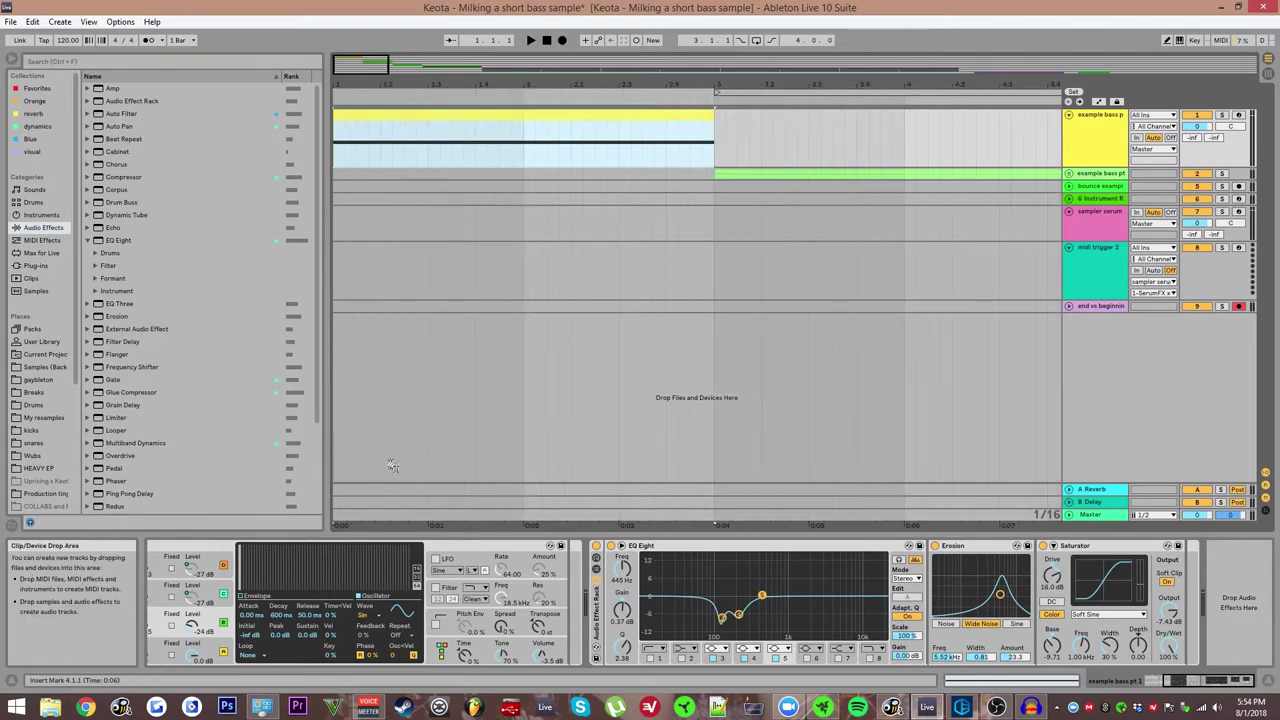
{"action": "key", "text": "shift+Tab"}
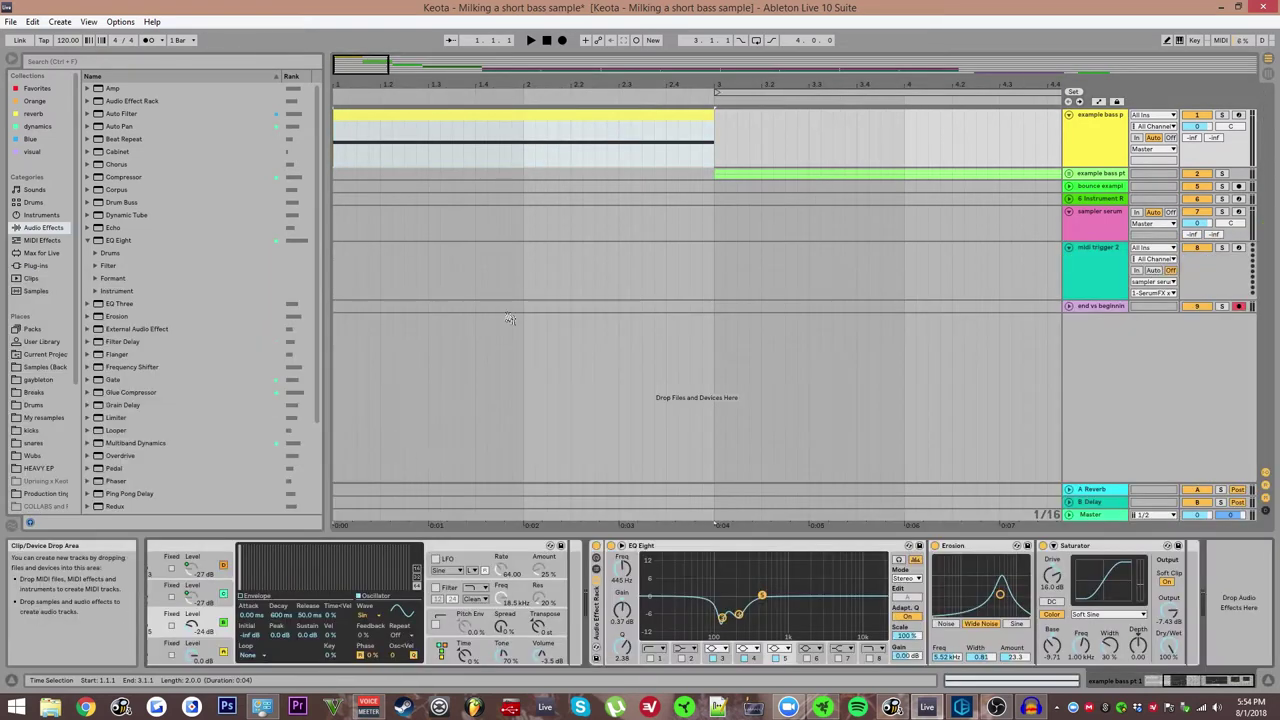
Play the short 5-Audio 1 clip at bar 51 on the end vs beginning track.
{"action": "scroll", "coordinate": [443, 274], "scroll_direction": "down", "scroll_amount": 5, "text": "ctrl"}
{"action": "left_click_drag", "start_coordinate": [739, 272], "coordinate": [390, 295], "text": "ctrl+alt"}
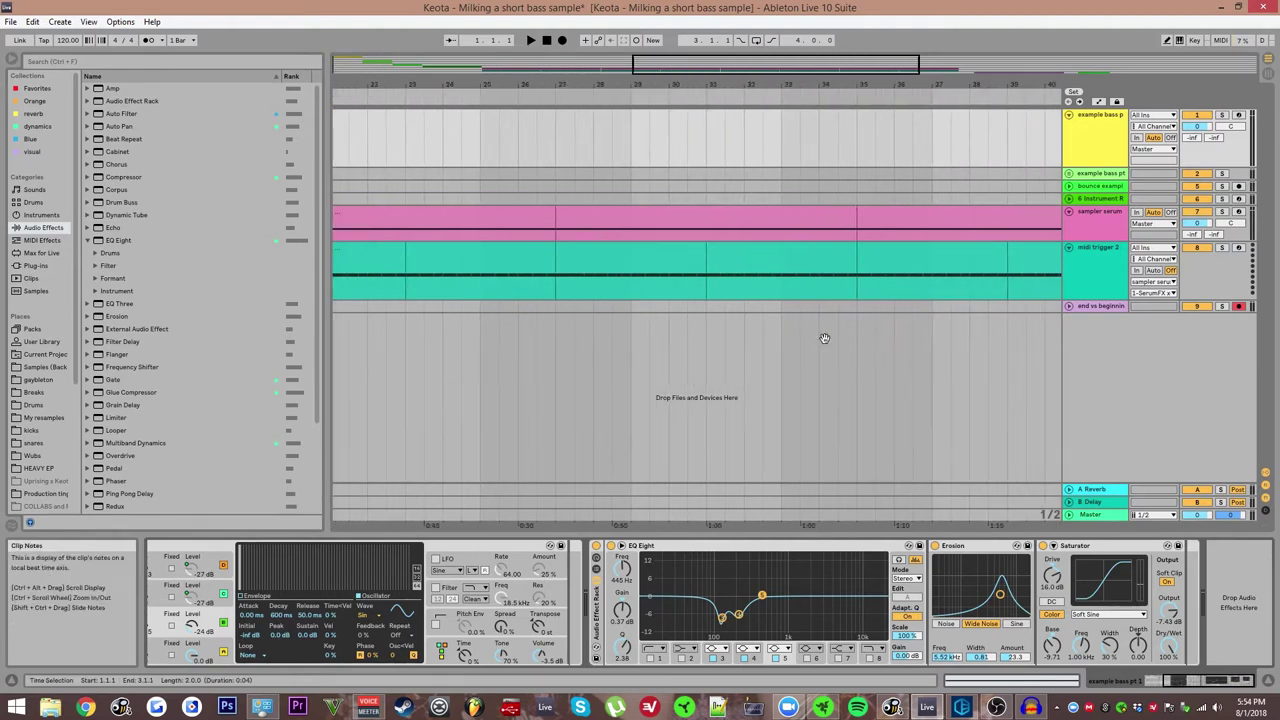
{"action": "scroll", "coordinate": [823, 337], "scroll_direction": "down", "scroll_amount": 4, "text": "ctrl"}
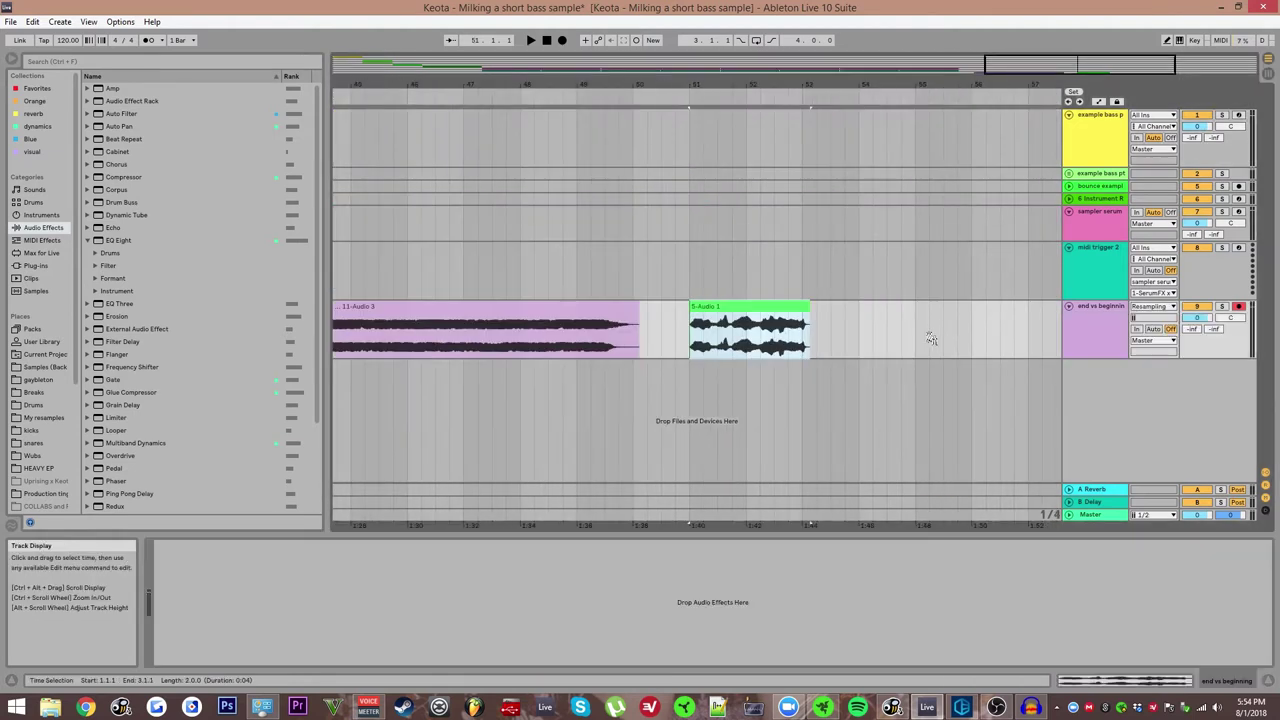
{"action": "left_click_drag", "start_coordinate": [868, 332], "coordinate": [824, 330], "text": "ctrl+alt"}
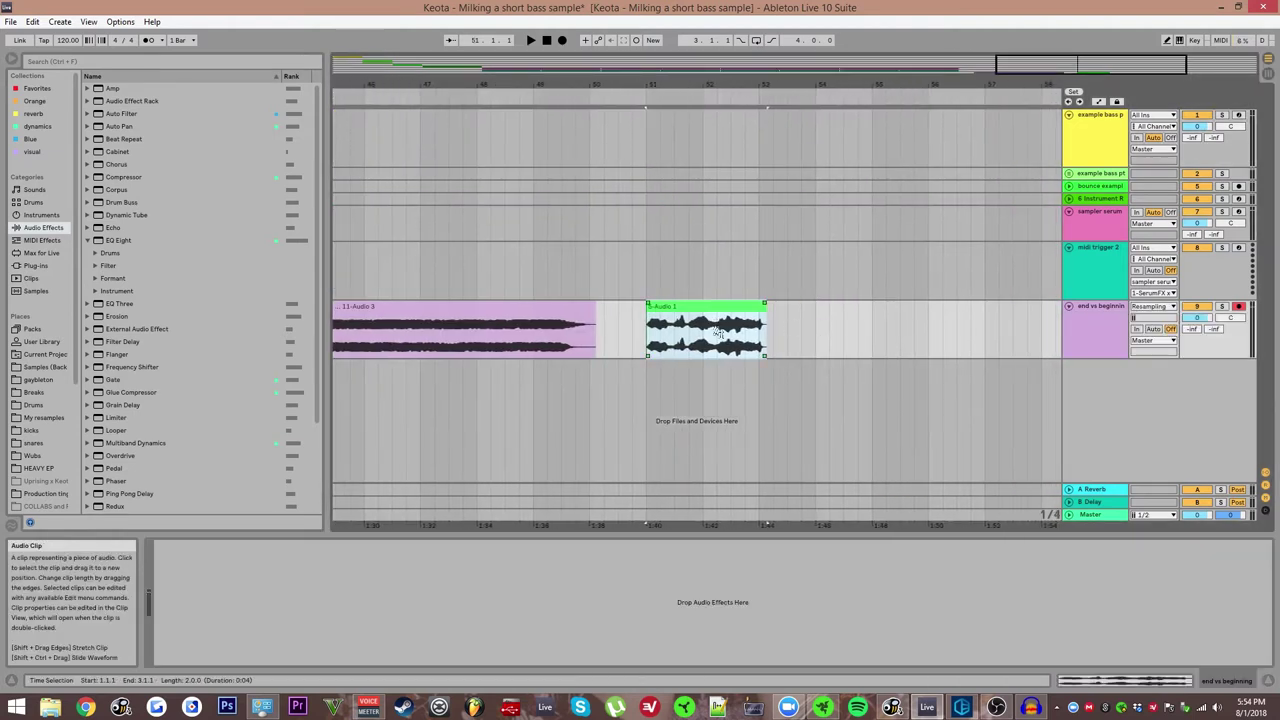
{"action": "scroll", "coordinate": [714, 325], "scroll_direction": "up", "scroll_amount": 5, "text": "ctrl"}
{"action": "scroll", "coordinate": [708, 323], "scroll_direction": "down", "scroll_amount": 3, "text": "ctrl"}
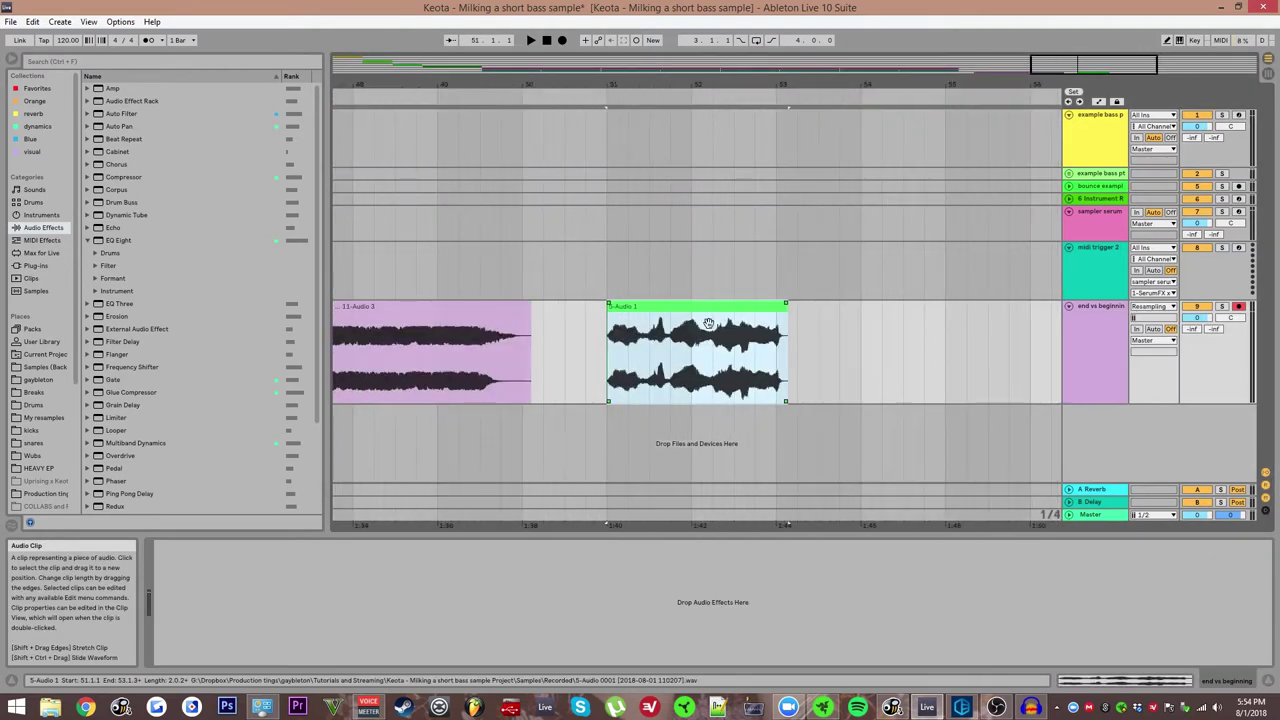
{"action": "key", "text": "space"}
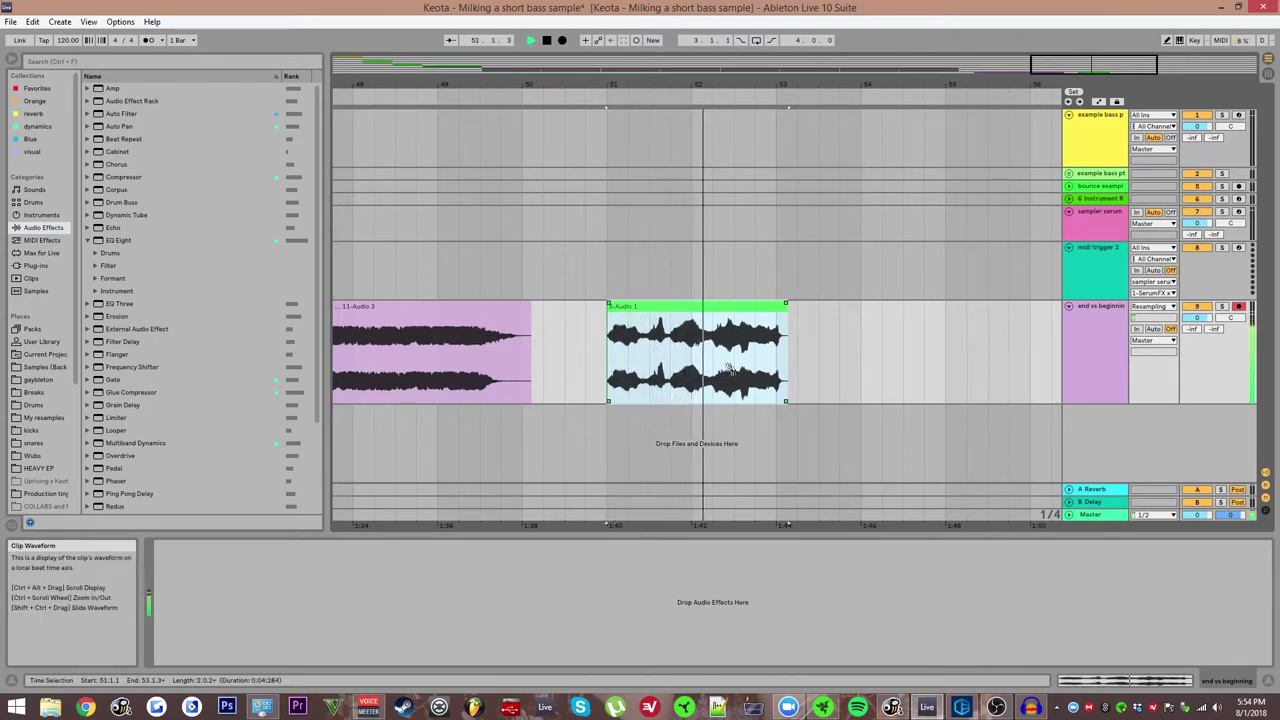
{"action": "key", "text": "space"}
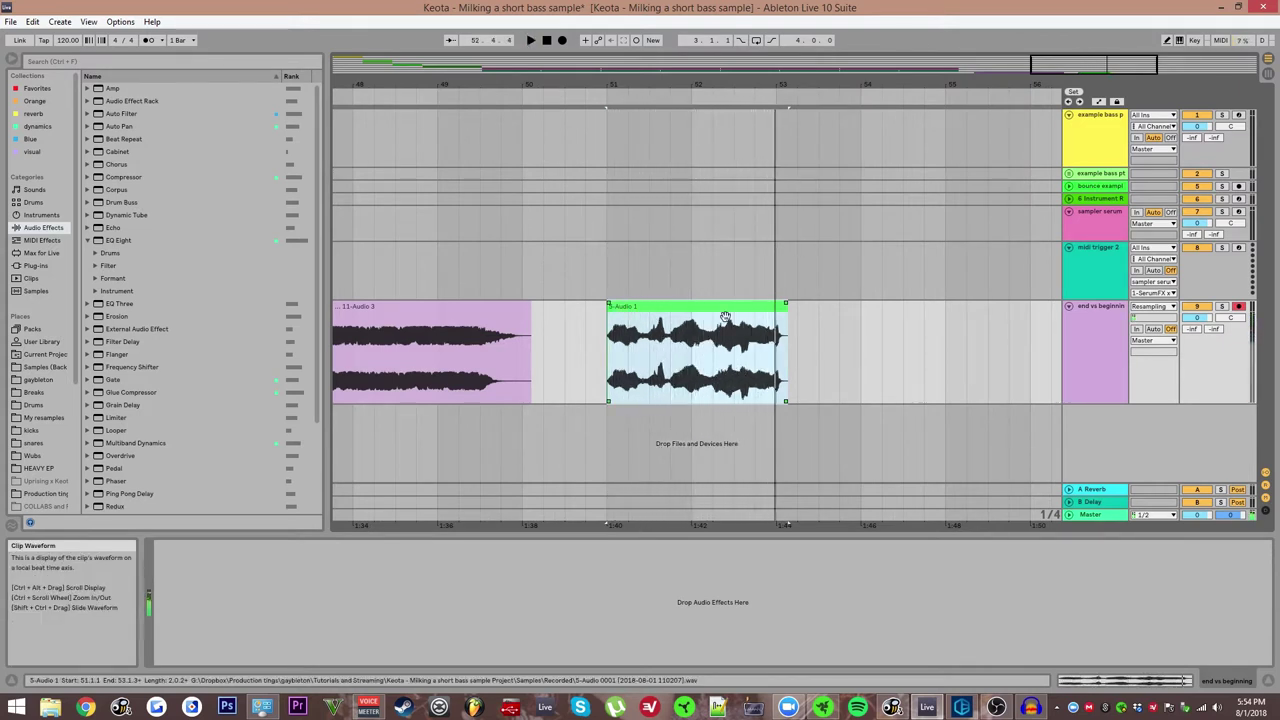
Extend the start of the 11-Audio 3 clip back to bar 40 and solo the end vs beginning track.
{"action": "left_click_drag", "start_coordinate": [770, 346], "coordinate": [823, 359]}
{"action": "scroll", "coordinate": [834, 350], "scroll_direction": "right", "scroll_amount": 1}
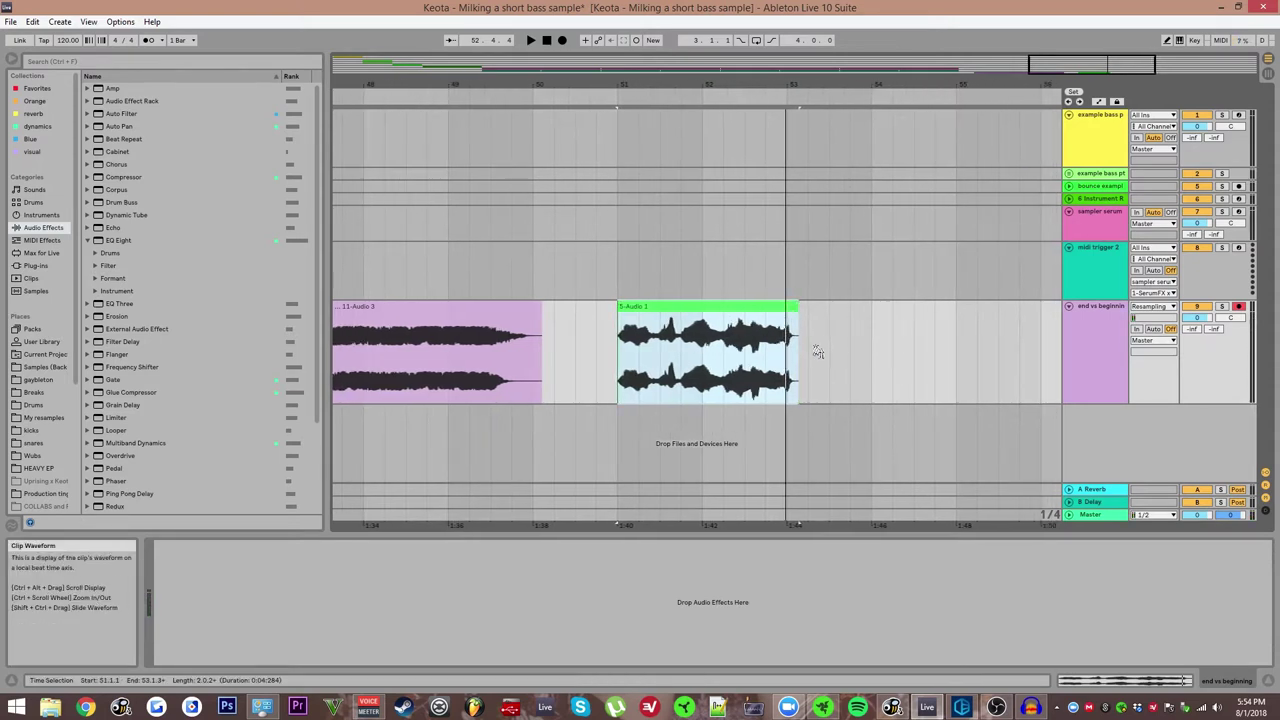
{"action": "scroll", "coordinate": [814, 350], "scroll_direction": "right", "scroll_amount": 1}
{"action": "left_click_drag", "start_coordinate": [653, 327], "coordinate": [842, 335]}
{"action": "scroll", "coordinate": [830, 335], "scroll_direction": "down", "scroll_amount": 4}
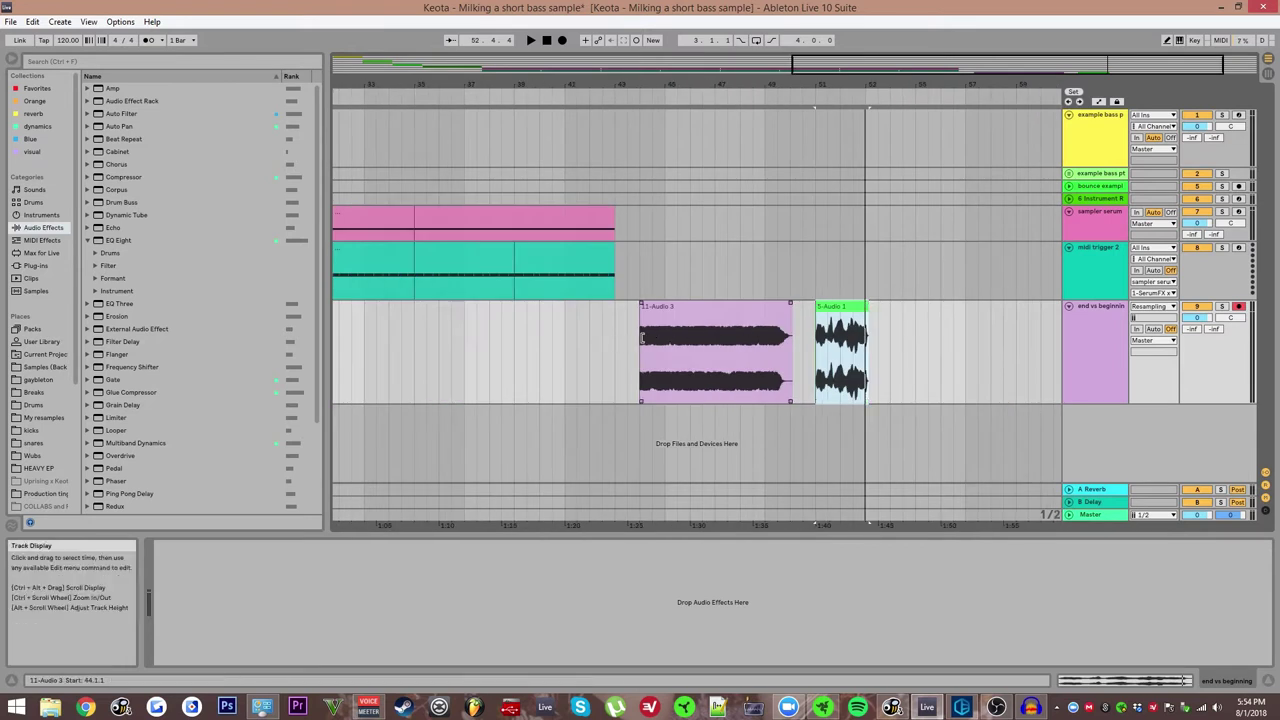
{"action": "left_click_drag", "start_coordinate": [640, 343], "coordinate": [539, 343]}
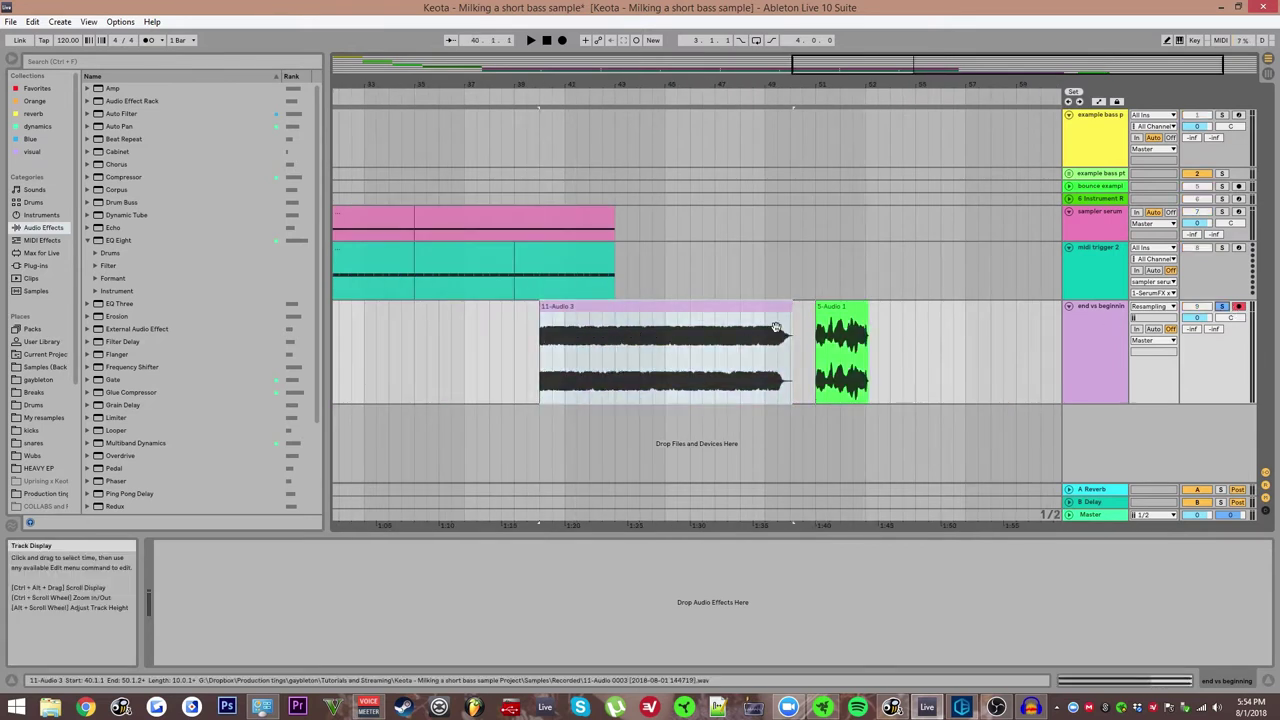
Listen to the 11-Audio 3 clip from its start, set the insert marker at bar 47 and stop playback.
{"action": "key", "text": "space"}
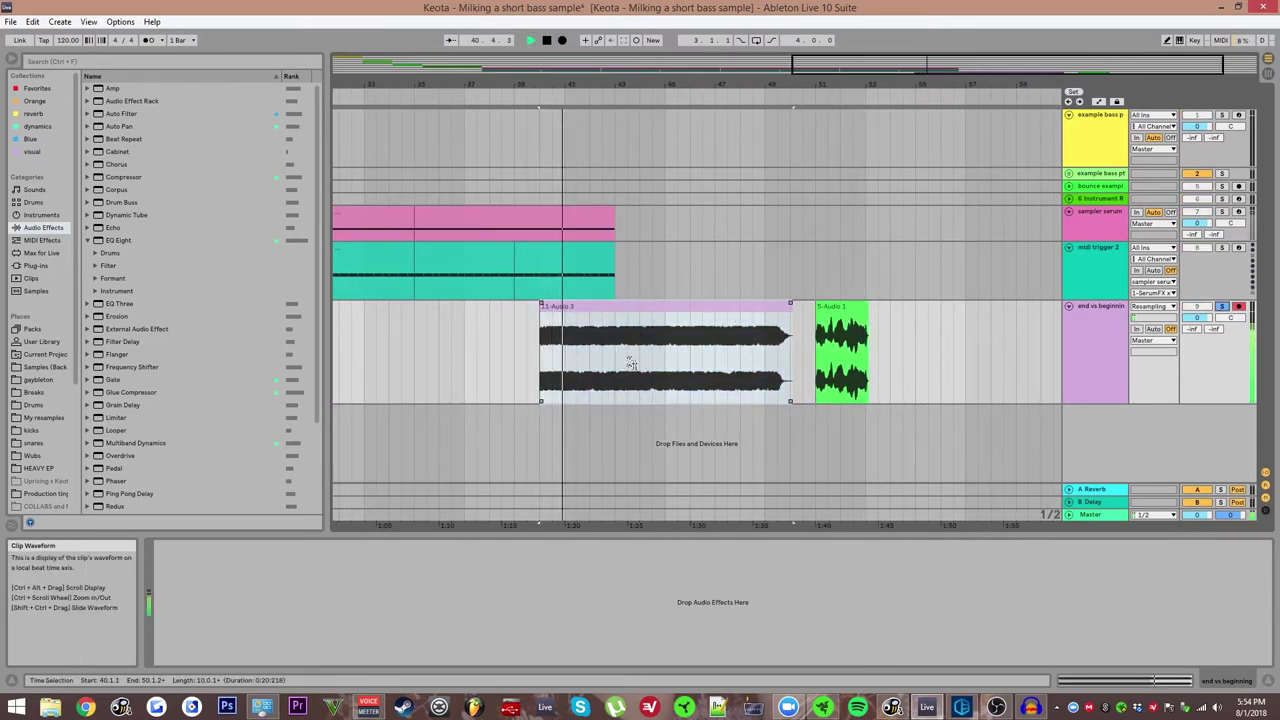
{"action": "left_click", "coordinate": [716, 371]}
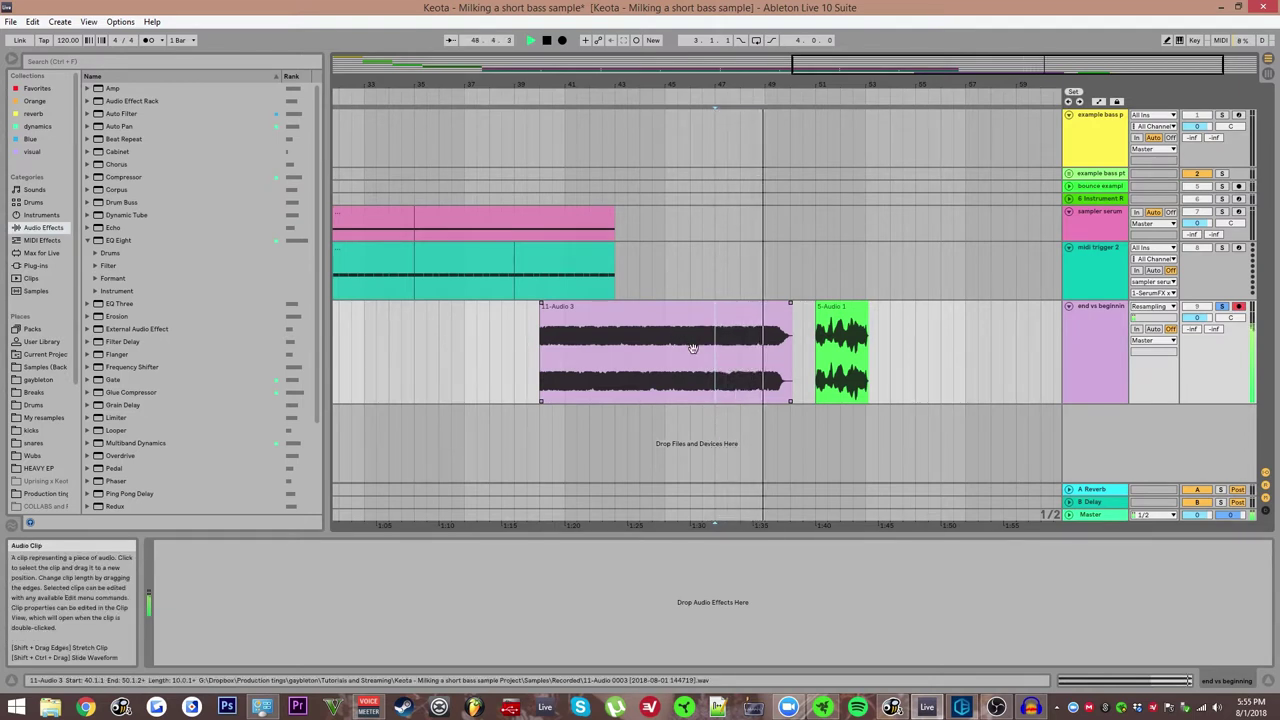
{"action": "key", "text": "space"}
Solo the bounce example track, play its 5-Audio 1 clip at bar 5, and turn the solo off again.
{"action": "scroll", "coordinate": [625, 330], "scroll_direction": "down", "scroll_amount": 3}
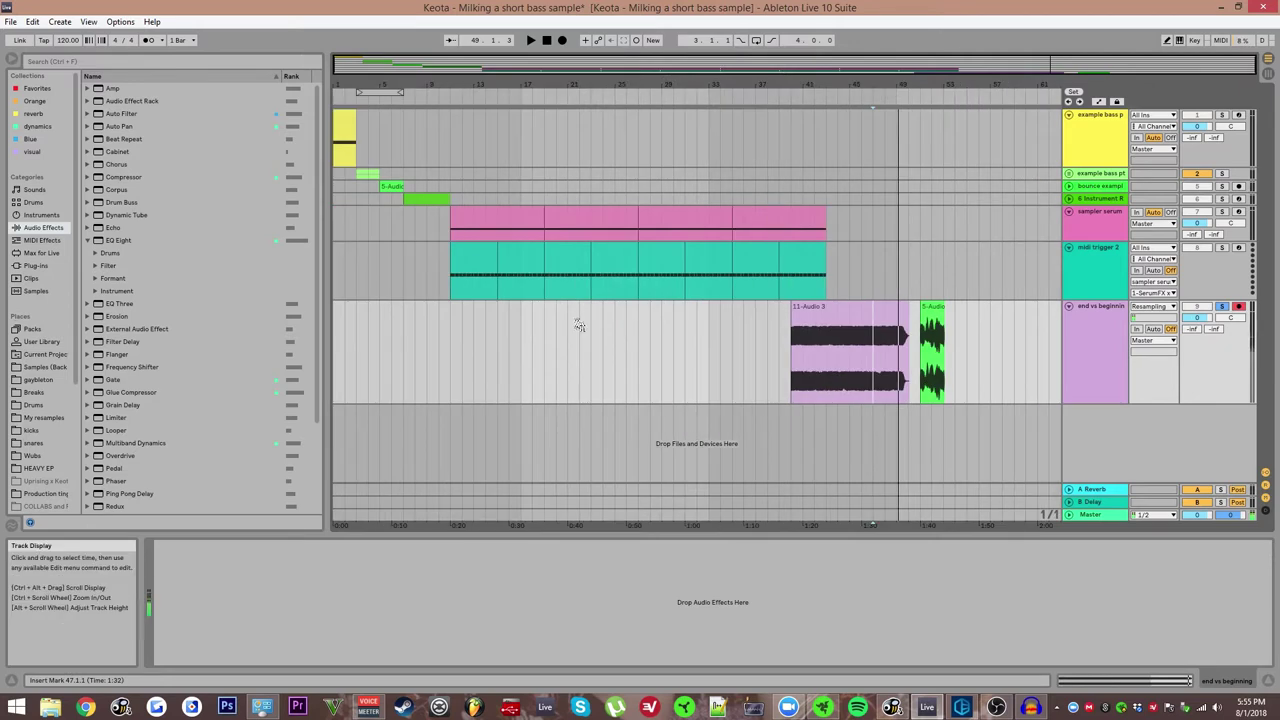
{"action": "left_click", "coordinate": [386, 187]}
{"action": "key", "text": "z"}
{"action": "left_click_drag", "start_coordinate": [378, 190], "coordinate": [691, 297]}
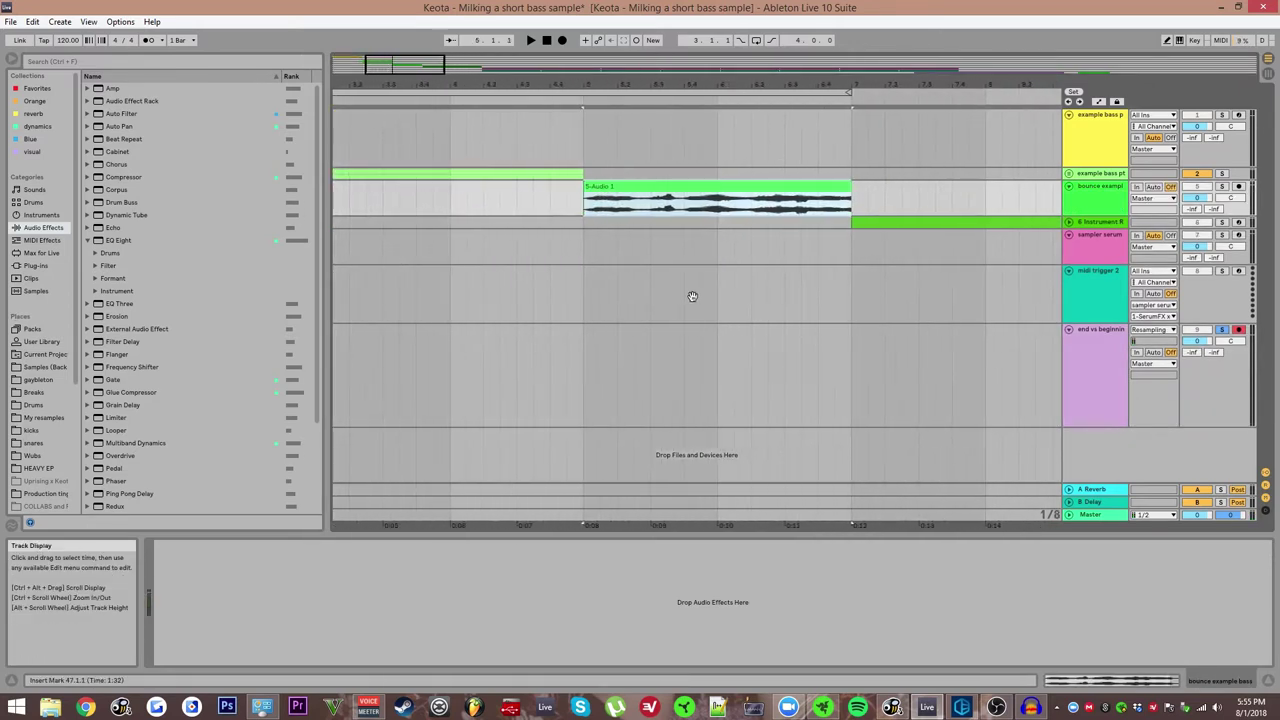
{"action": "scroll", "coordinate": [633, 192], "scroll_direction": "down", "scroll_amount": 2}
{"action": "scroll", "coordinate": [649, 200], "scroll_direction": "up", "scroll_amount": 2}
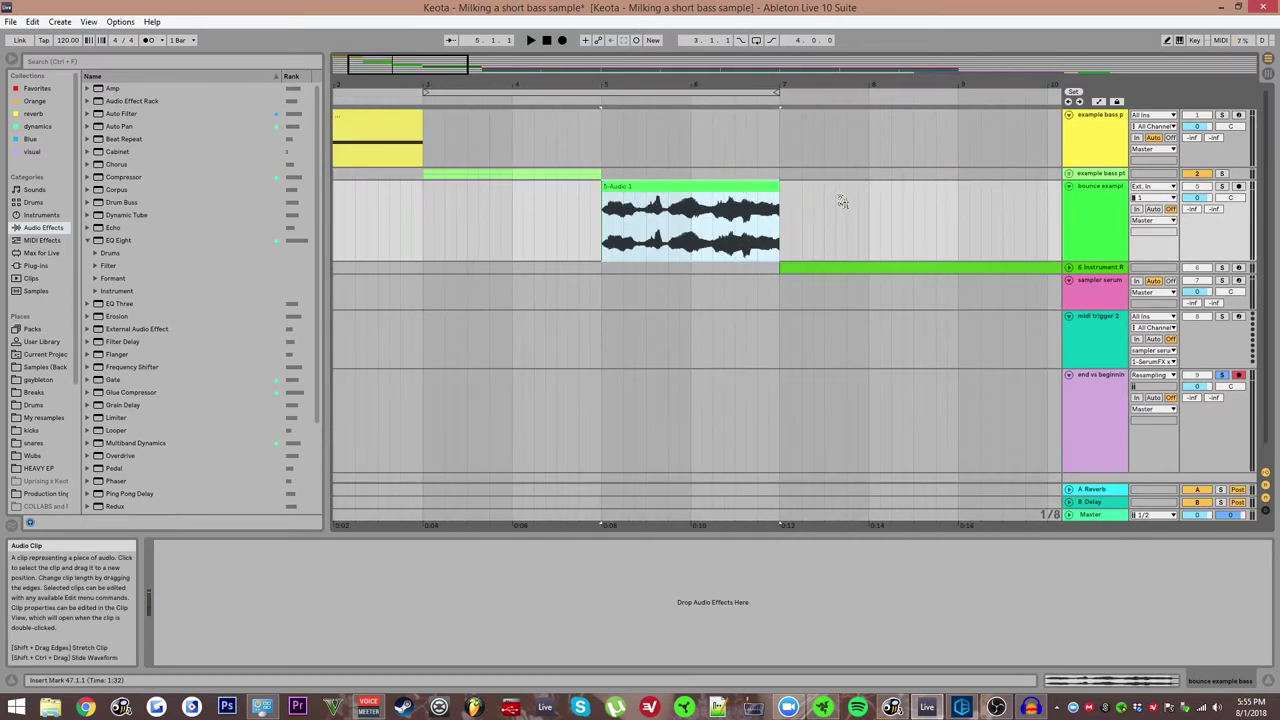
{"action": "left_click", "coordinate": [1222, 187]}
{"action": "key", "text": "space"}
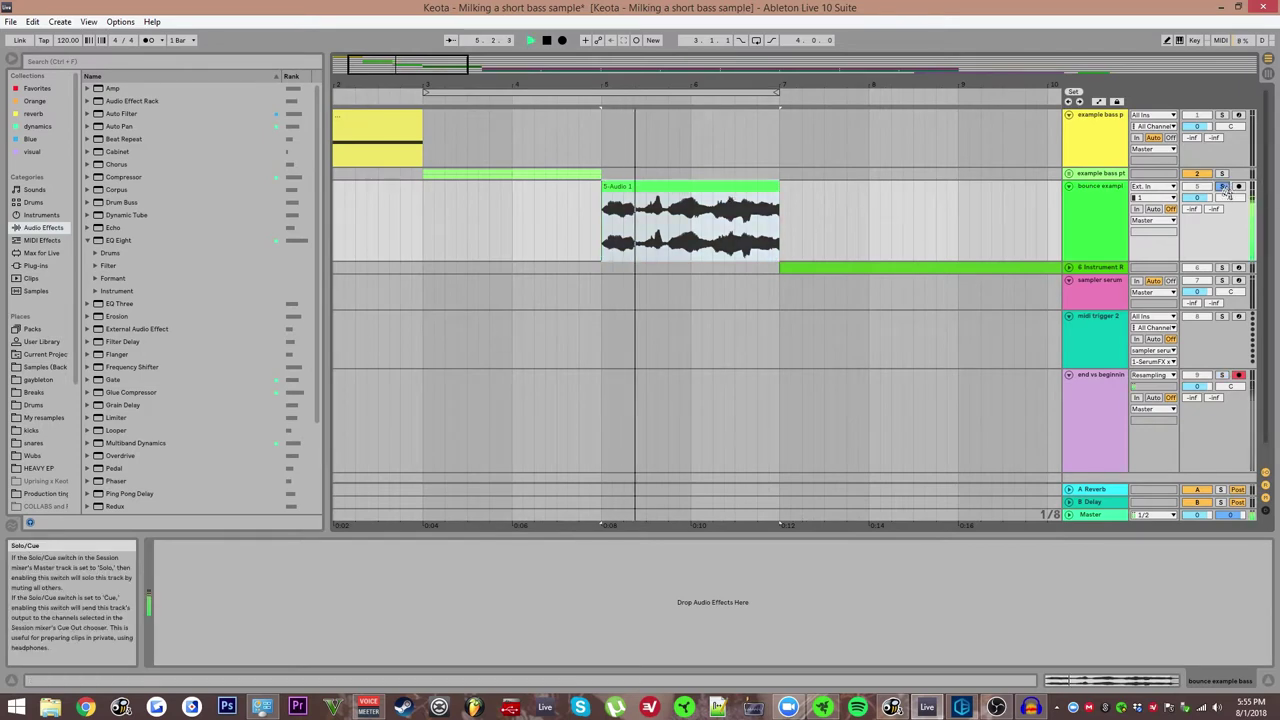
{"action": "left_click", "coordinate": [1222, 187]}
Select the MIDI clip on the first example bass track and play it from bar 1.
{"action": "scroll", "coordinate": [434, 180], "scroll_direction": "down", "scroll_amount": 2}
{"action": "left_click_drag", "start_coordinate": [434, 180], "coordinate": [776, 265]}
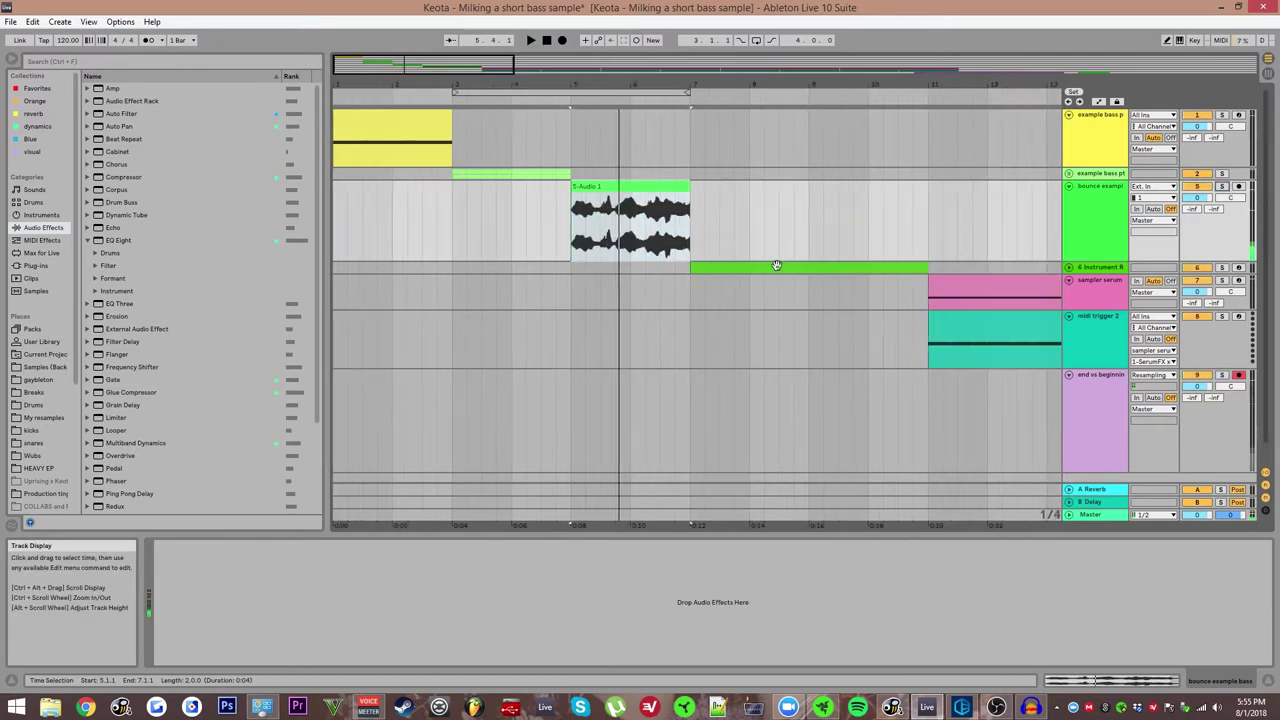
{"action": "left_click", "coordinate": [439, 128]}
{"action": "key", "text": "space"}
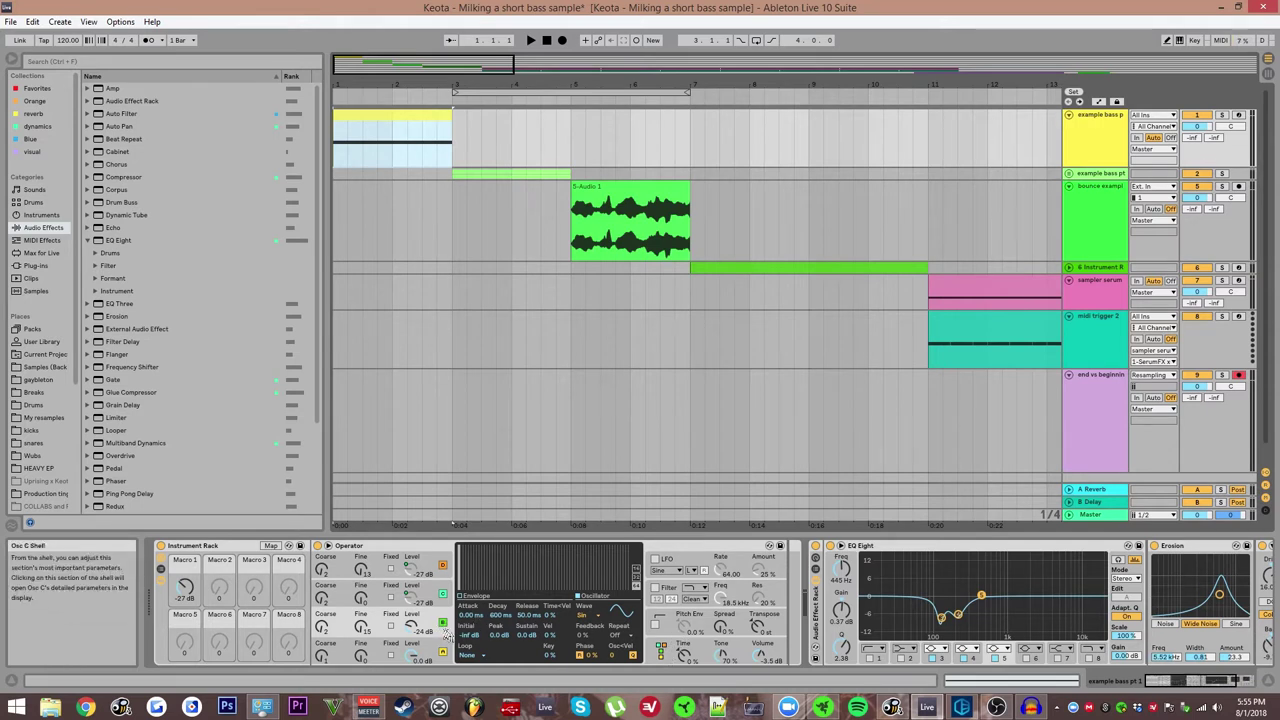
Turn off Operator's oscillators C and D and deactivate the Audio Effect Rack on the first bass track.
{"action": "left_click", "coordinate": [458, 580]}
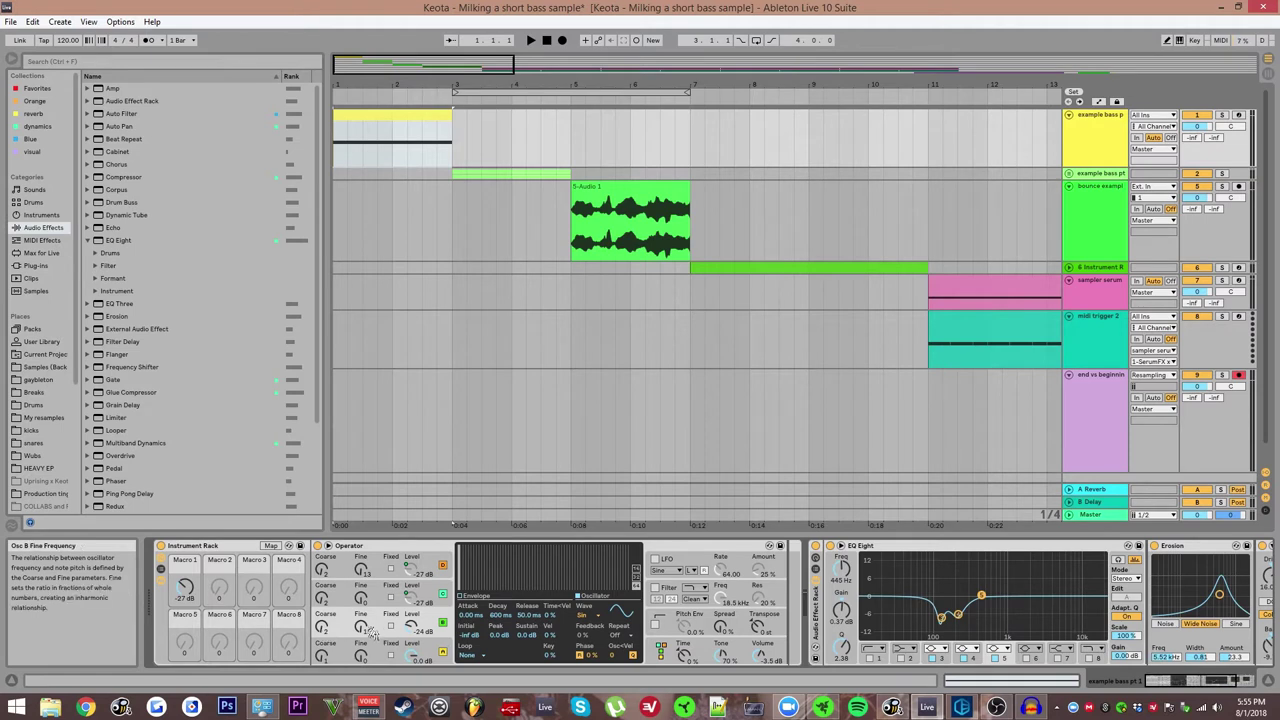
{"action": "left_click", "coordinate": [450, 603]}
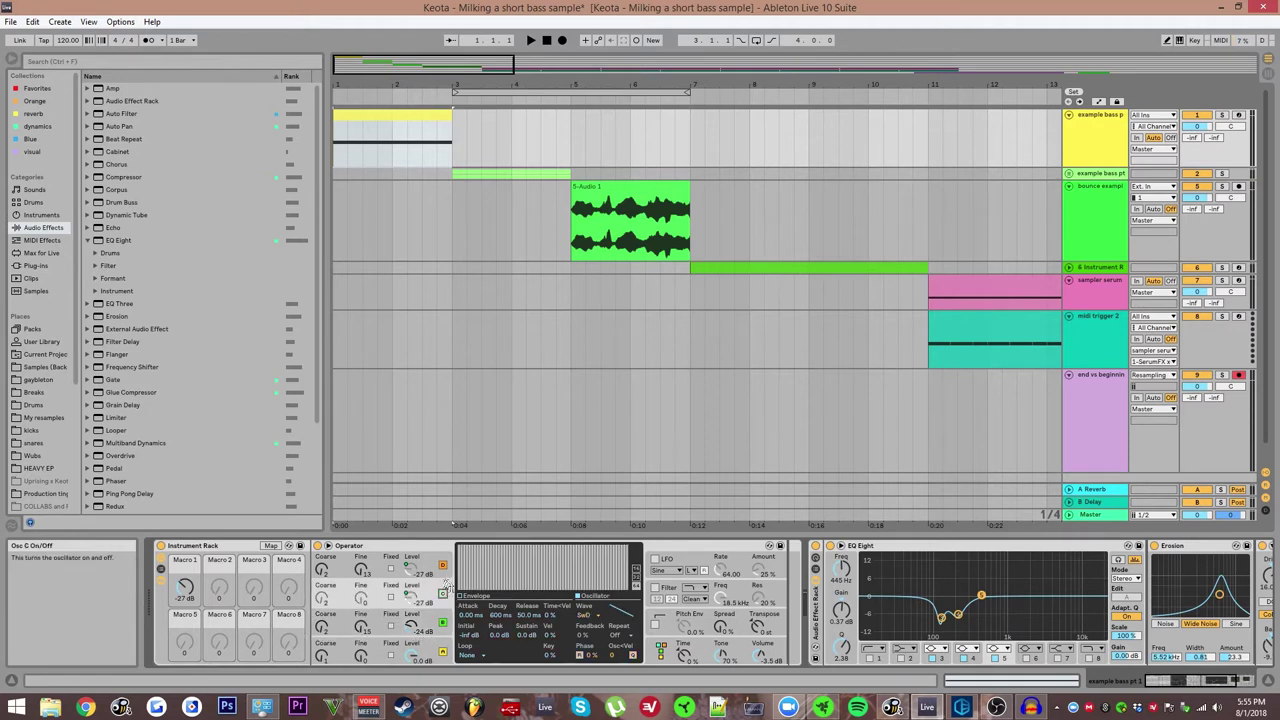
{"action": "left_click", "coordinate": [815, 547]}
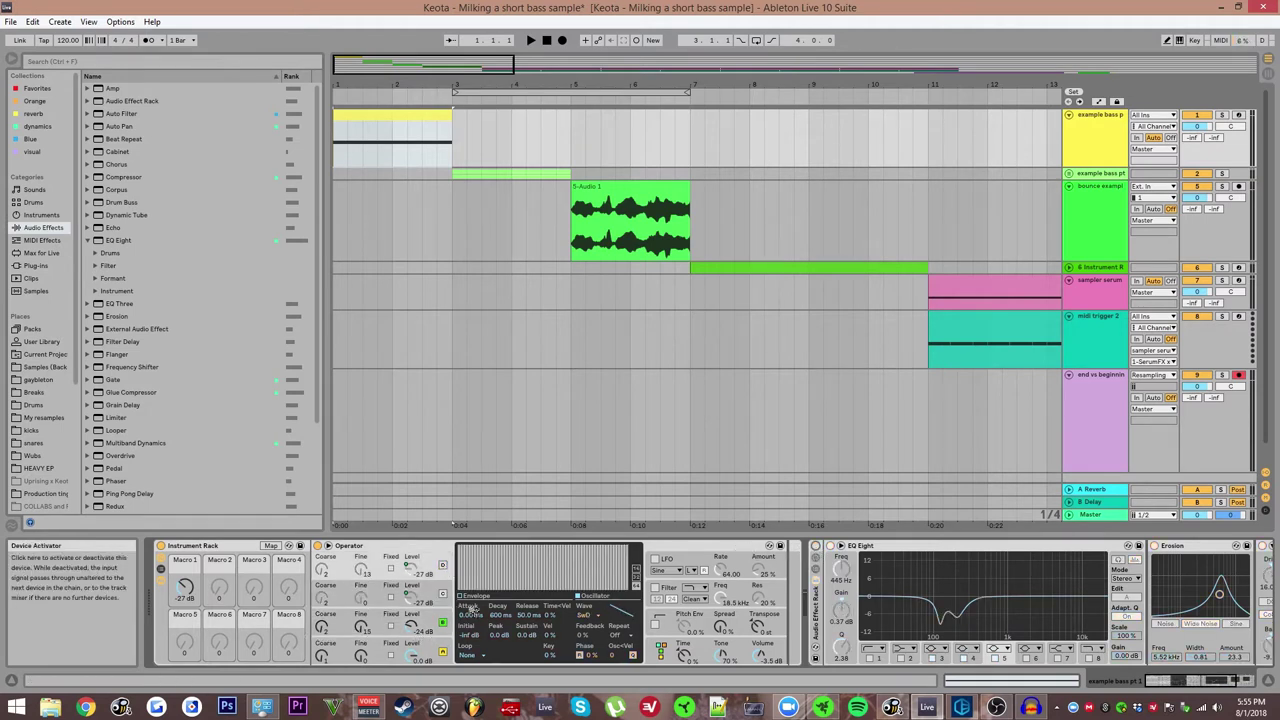
Play the bass clip repeatedly to hear how oscillator B and its fine tuning shape the sound of oscillator A.
{"action": "left_click", "coordinate": [413, 628]}
{"action": "key", "text": "space"}
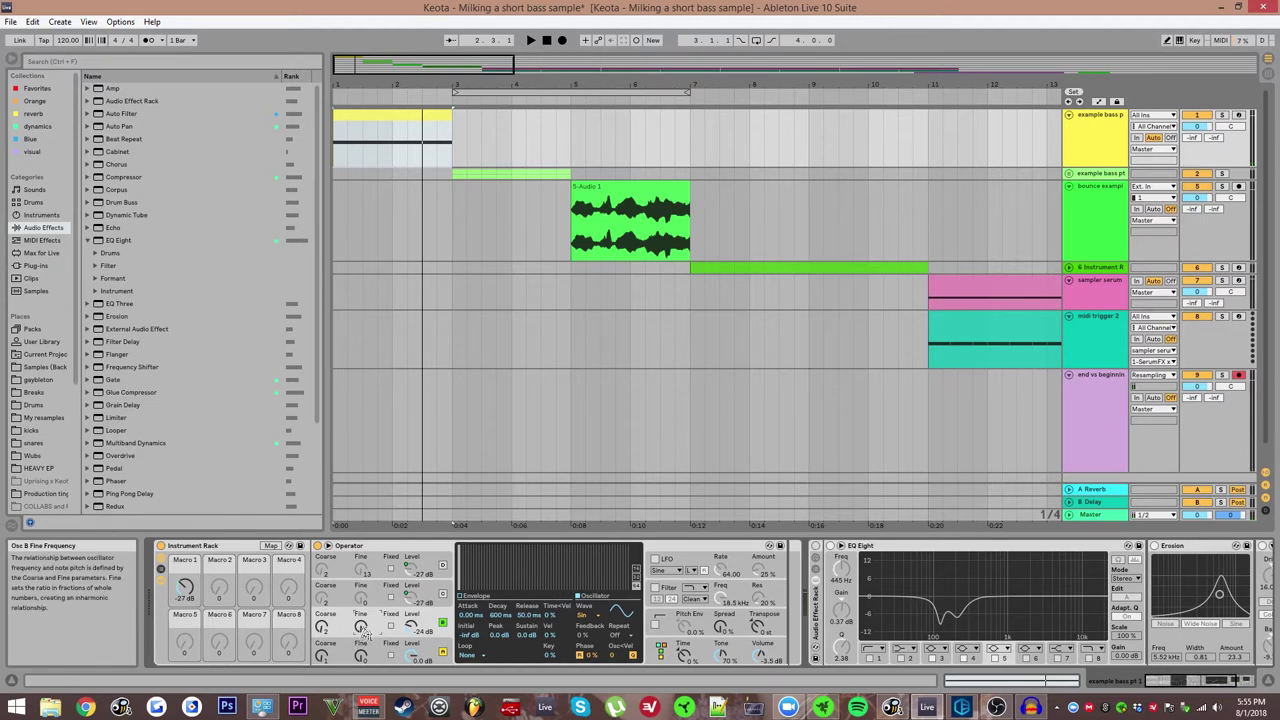
{"action": "key", "text": "space"}
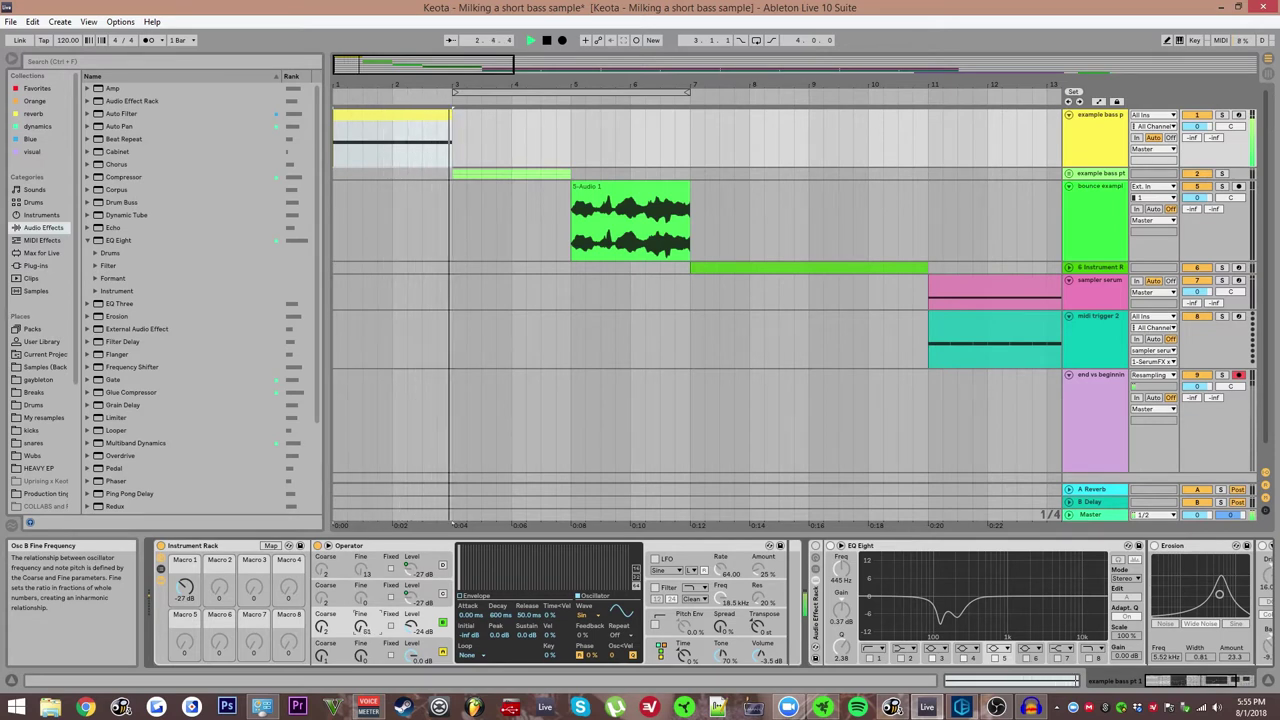
{"action": "key", "text": "space"}
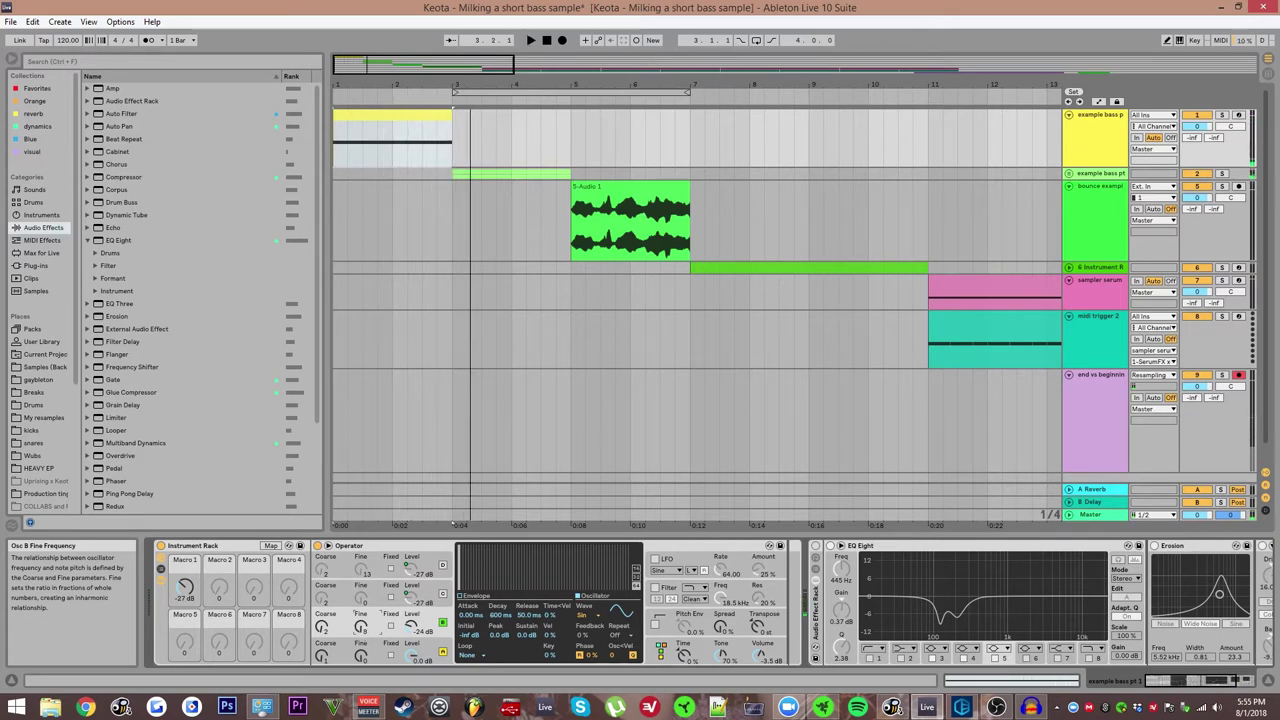
{"action": "key", "text": "space"}
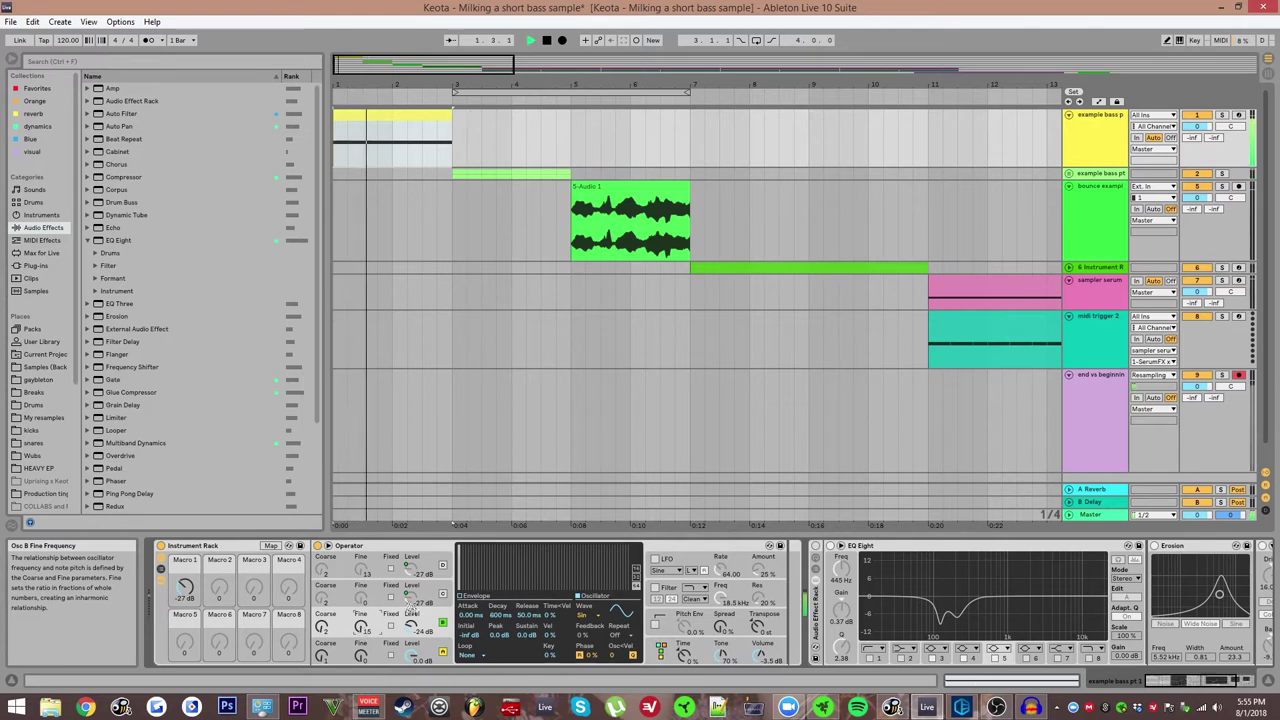
{"action": "key", "text": "space"}
Turn Operator's oscillators C and D back on and vary the fine tuning of oscillators D and B, ending B at 15.
{"action": "left_click", "coordinate": [362, 594]}
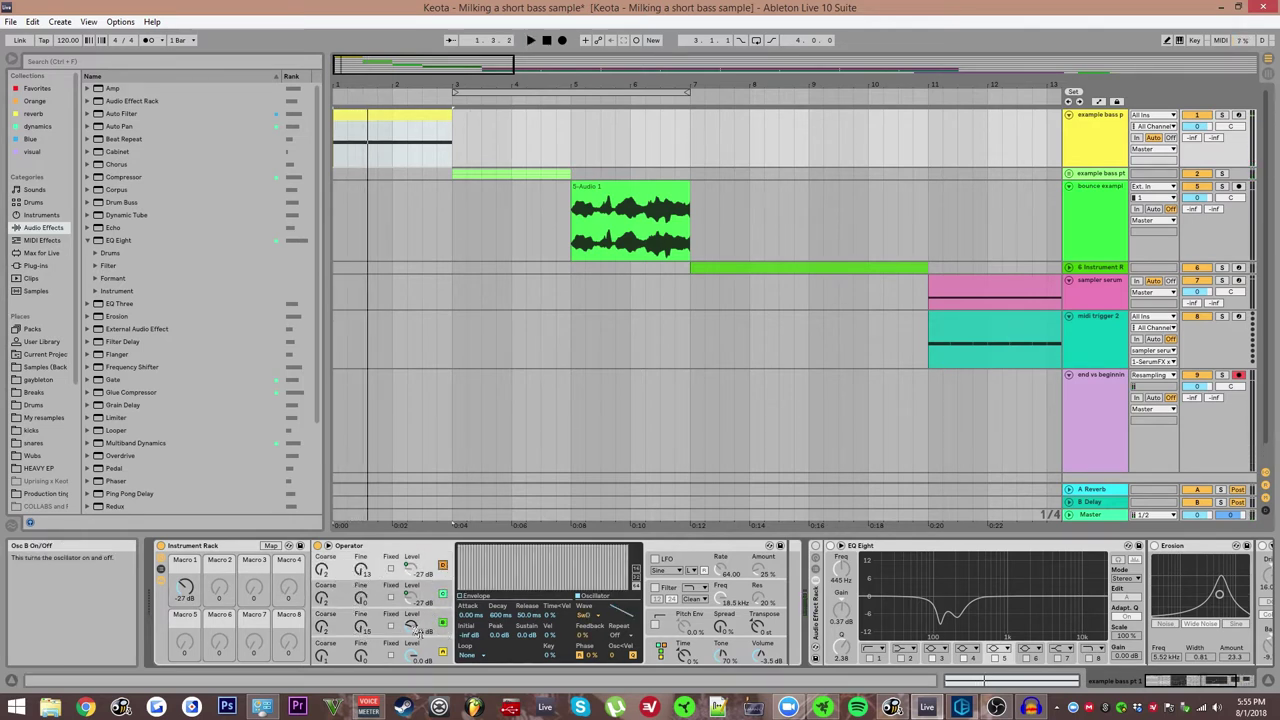
{"action": "left_click", "coordinate": [361, 628]}
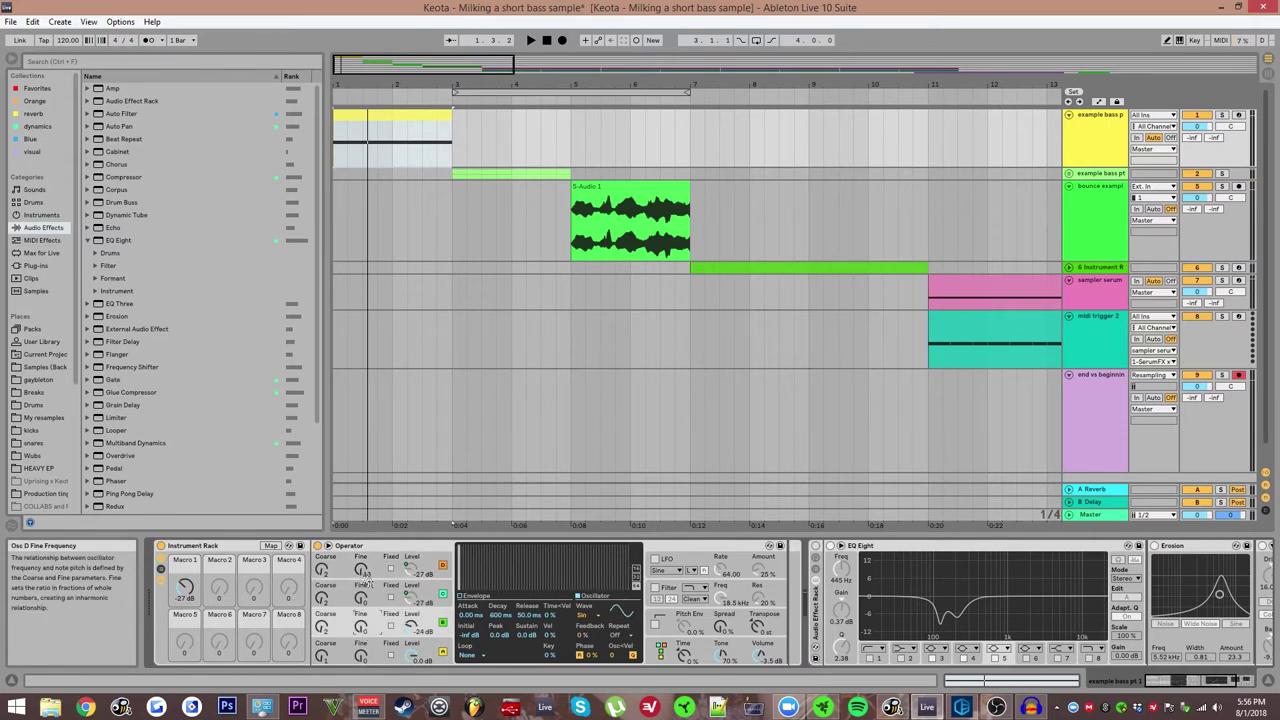
{"action": "left_click_drag", "start_coordinate": [361, 573], "coordinate": [361, 579]}
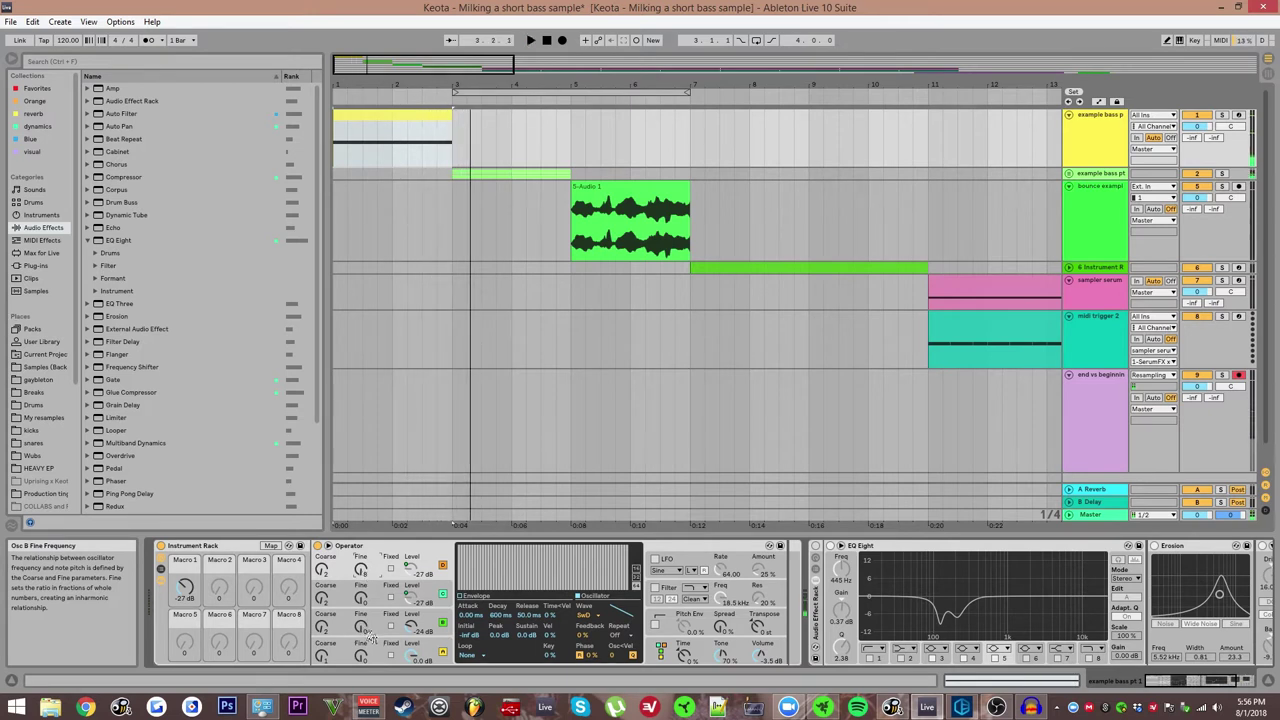
{"action": "left_click_drag", "start_coordinate": [360, 626], "coordinate": [360, 610]}
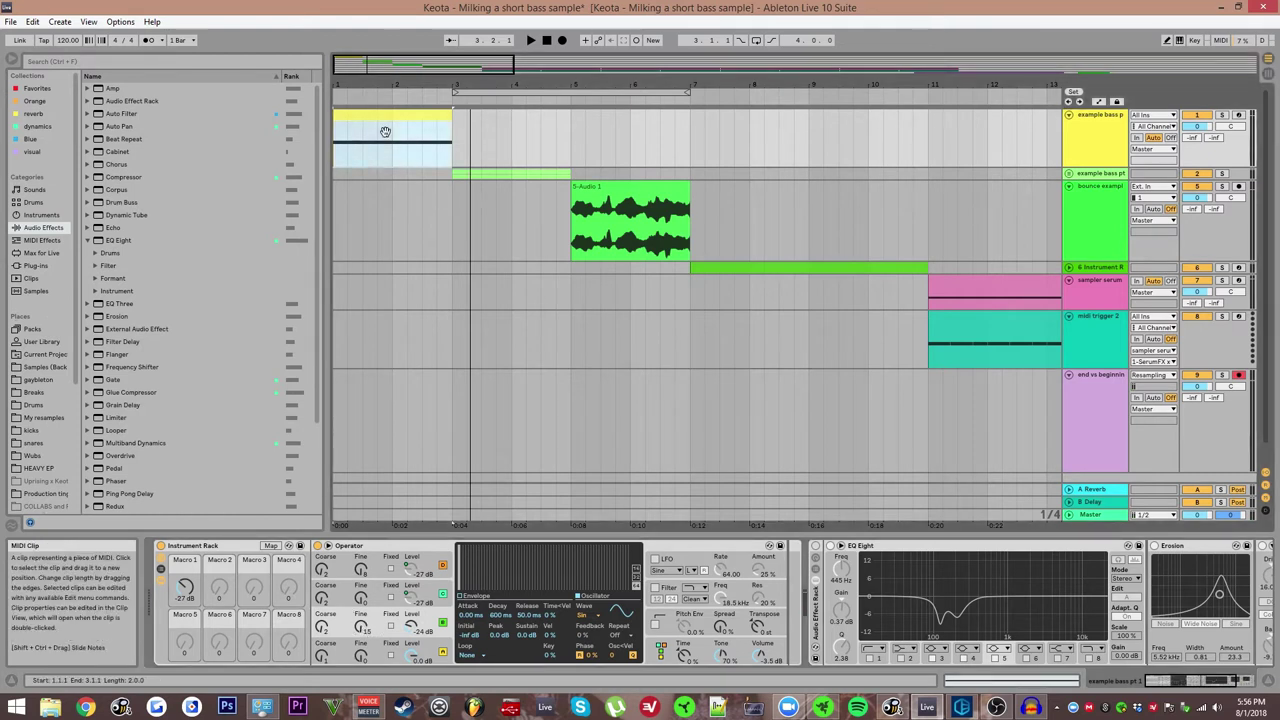
Play the bass clip without effects, then reactivate the Audio Effect Rack containing EQ Eight, Erosion and Saturator.
{"action": "key", "text": "space"}
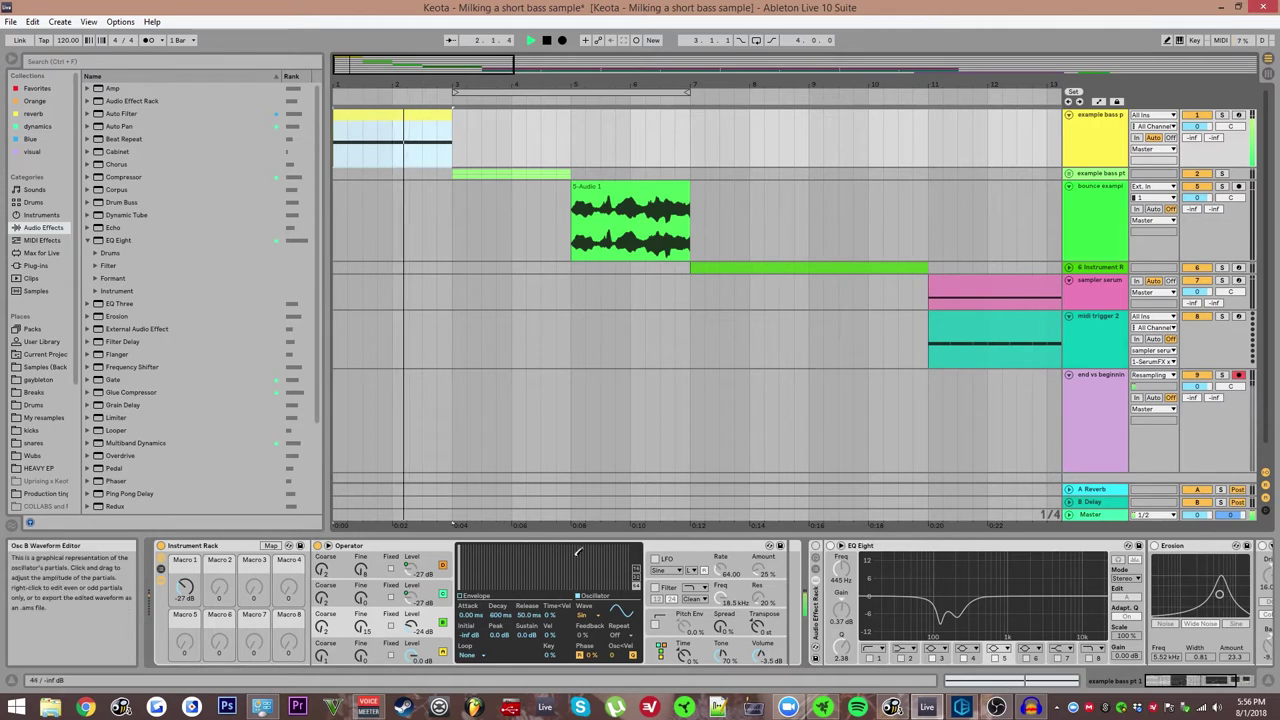
{"action": "scroll", "coordinate": [800, 580], "scroll_direction": "down", "scroll_amount": 3}
{"action": "key", "text": "space"}
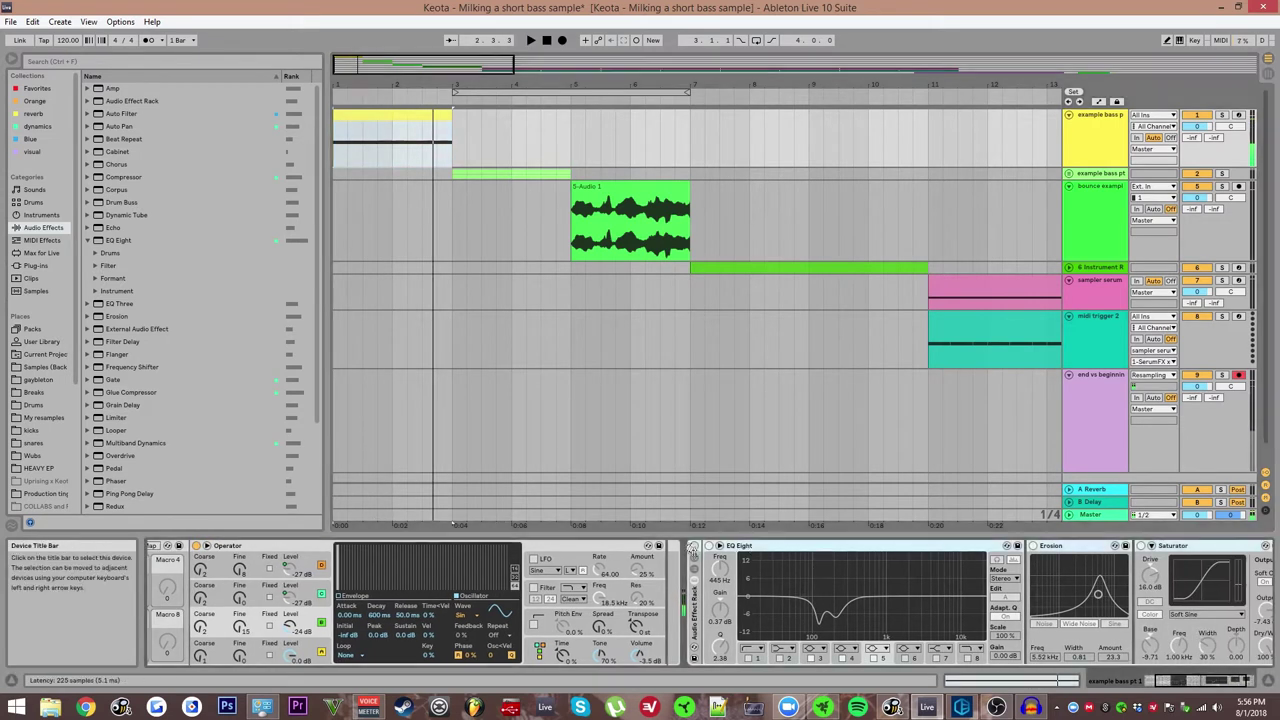
{"action": "scroll", "coordinate": [855, 573], "scroll_direction": "down", "scroll_amount": 2}
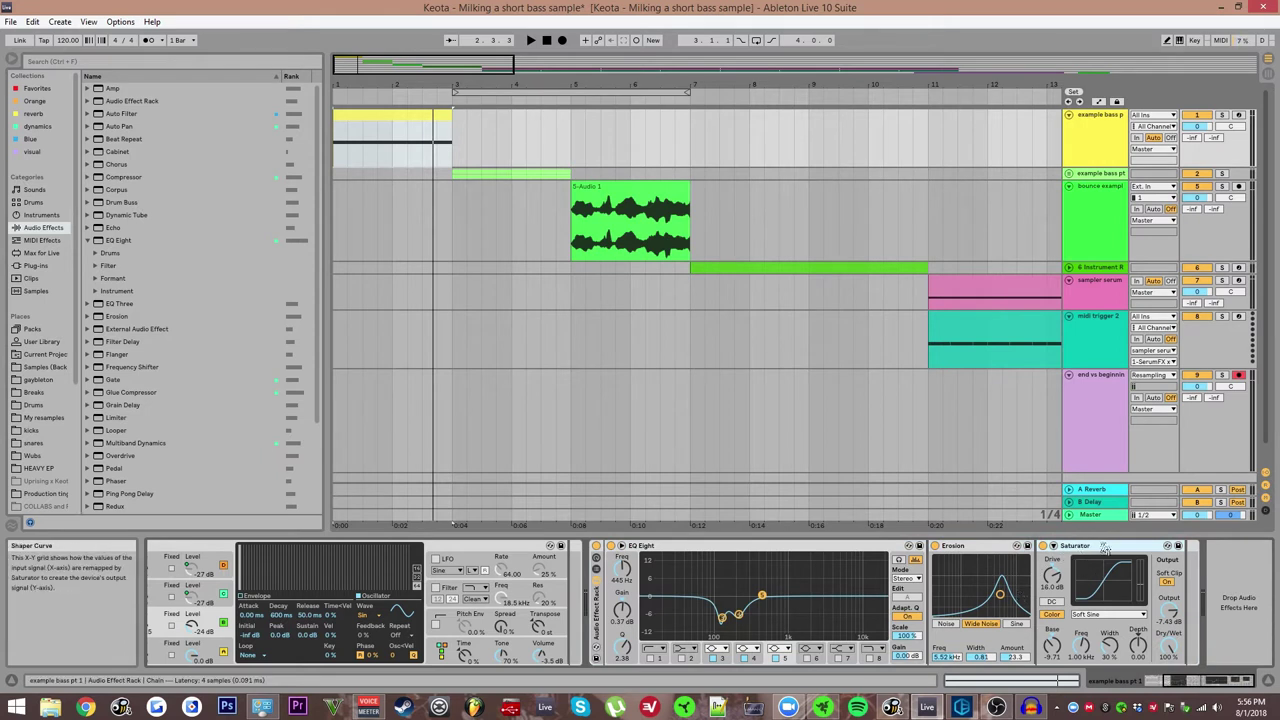
Play the first bass clip with its effects active, then unfold the second example bass group to show its tracks.
{"action": "key", "text": "space"}
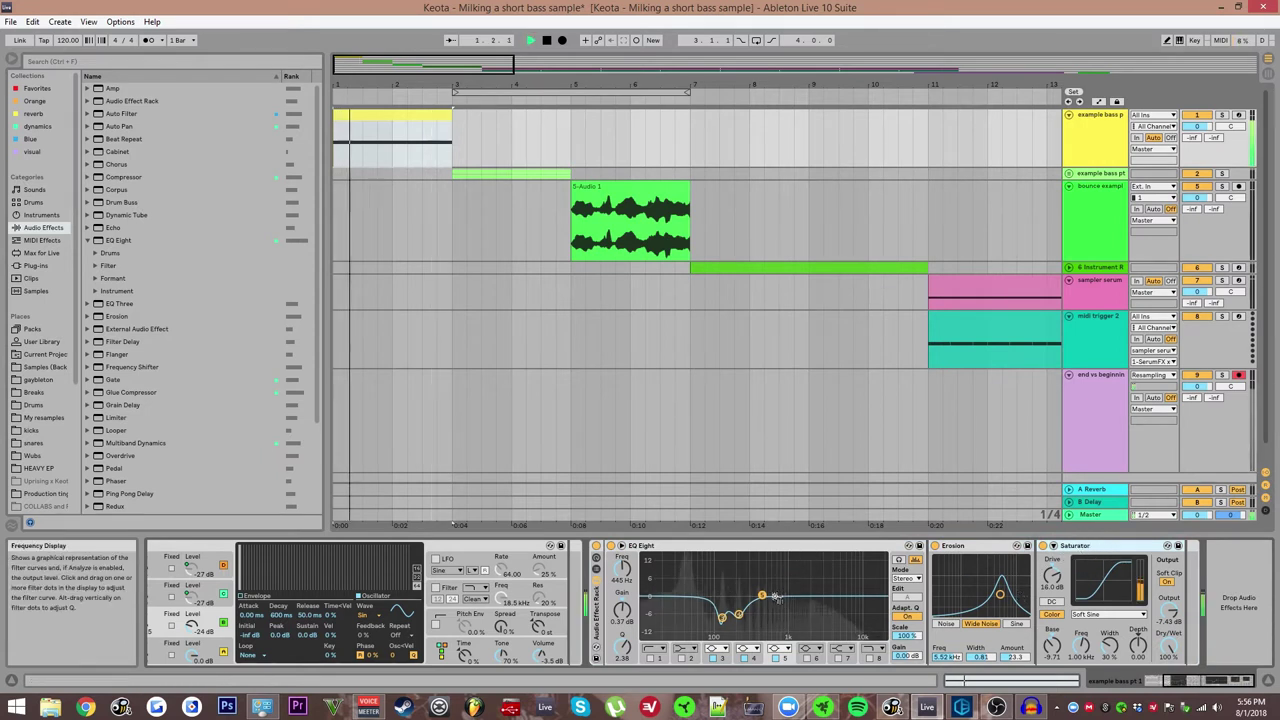
{"action": "key", "text": "space"}
{"action": "double_click", "coordinate": [456, 176]}
{"action": "scroll", "coordinate": [459, 183], "scroll_direction": "up", "scroll_amount": 3}
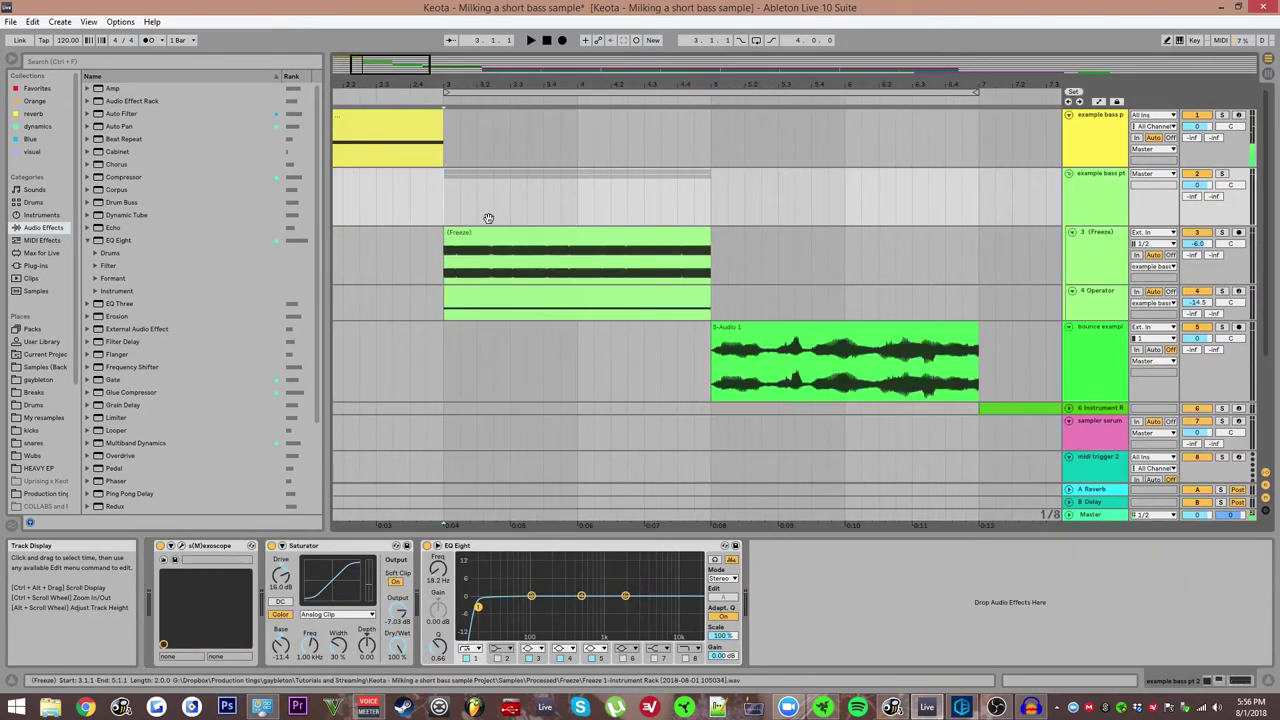
{"action": "left_click", "coordinate": [506, 166]}
{"action": "left_click_drag", "start_coordinate": [489, 217], "coordinate": [530, 228]}
Select the frozen audio clip in the second bass group and examine its track's EQ Eight and Vocoder.
{"action": "left_click", "coordinate": [837, 329]}
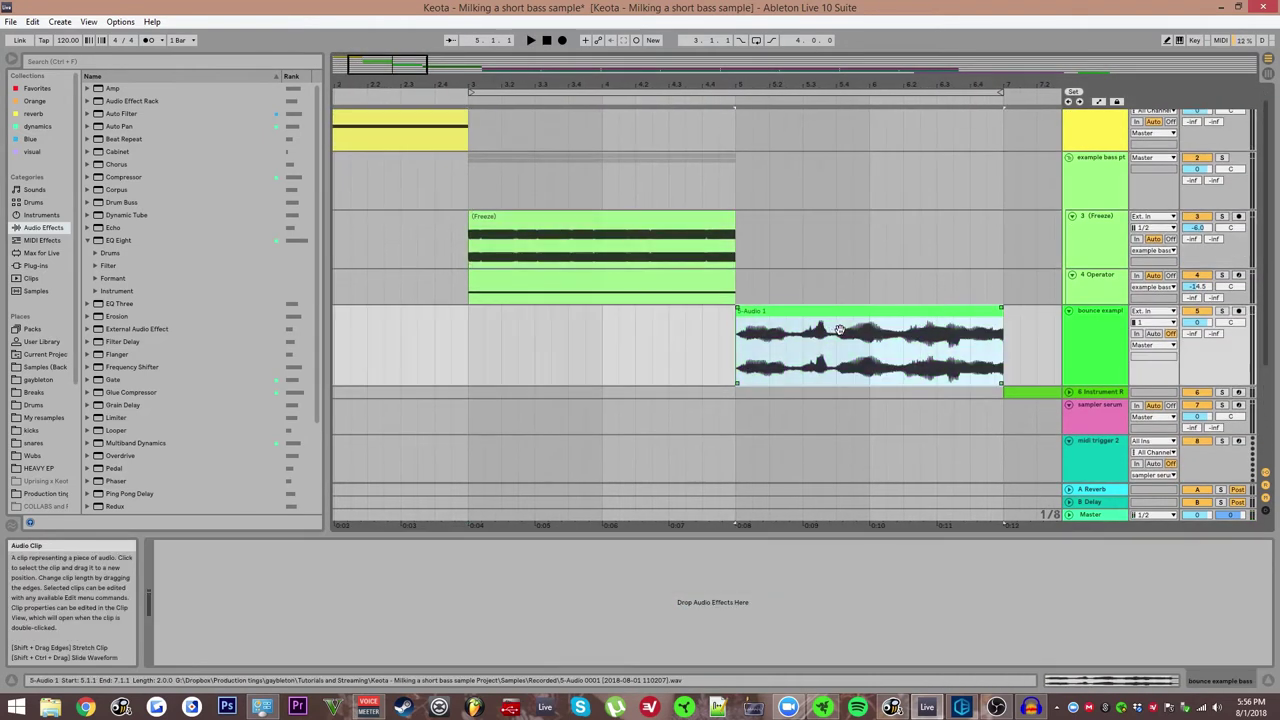
{"action": "left_click_drag", "start_coordinate": [899, 316], "coordinate": [763, 293]}
{"action": "left_click_drag", "start_coordinate": [687, 226], "coordinate": [865, 256]}
{"action": "left_click", "coordinate": [623, 217]}
{"action": "scroll", "coordinate": [623, 217], "scroll_direction": "down", "scroll_amount": 2}
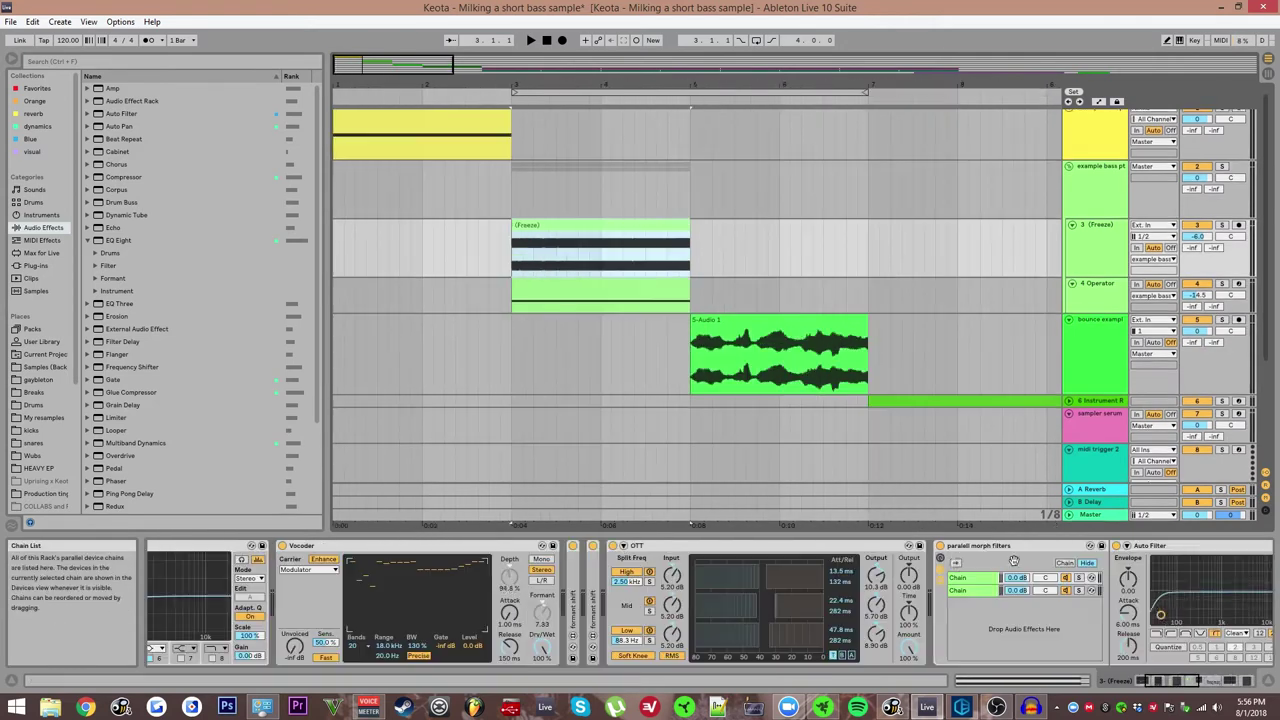
{"action": "left_click_drag", "start_coordinate": [691, 576], "coordinate": [933, 587]}
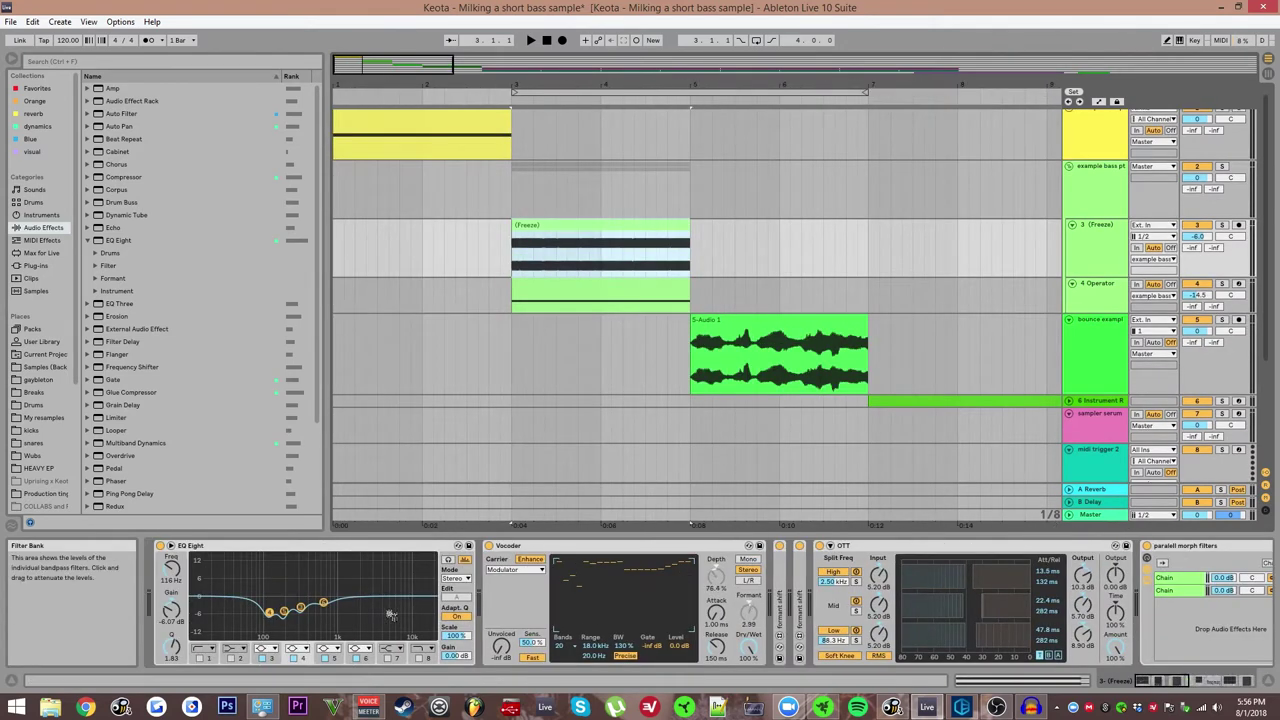
{"action": "left_click_drag", "start_coordinate": [257, 623], "coordinate": [398, 588]}
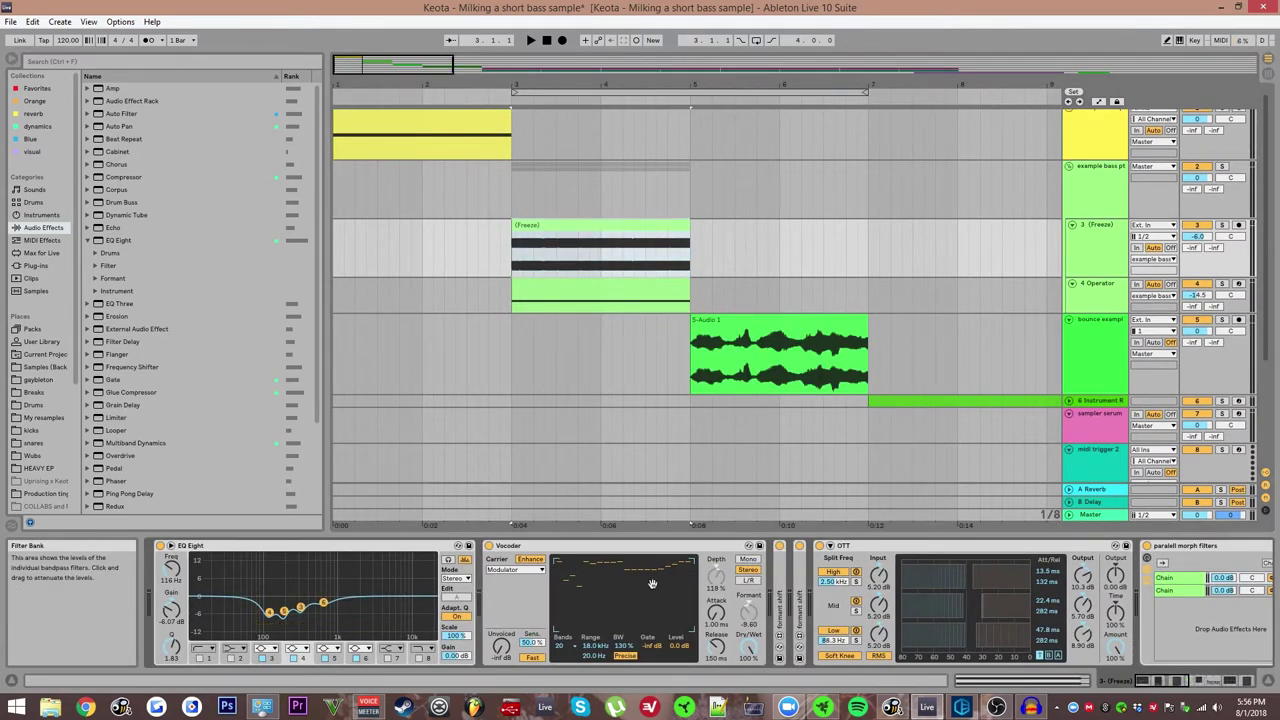
{"action": "scroll", "coordinate": [559, 605], "scroll_direction": "right", "scroll_amount": 1}
{"action": "scroll", "coordinate": [620, 601], "scroll_direction": "right", "scroll_amount": 2}
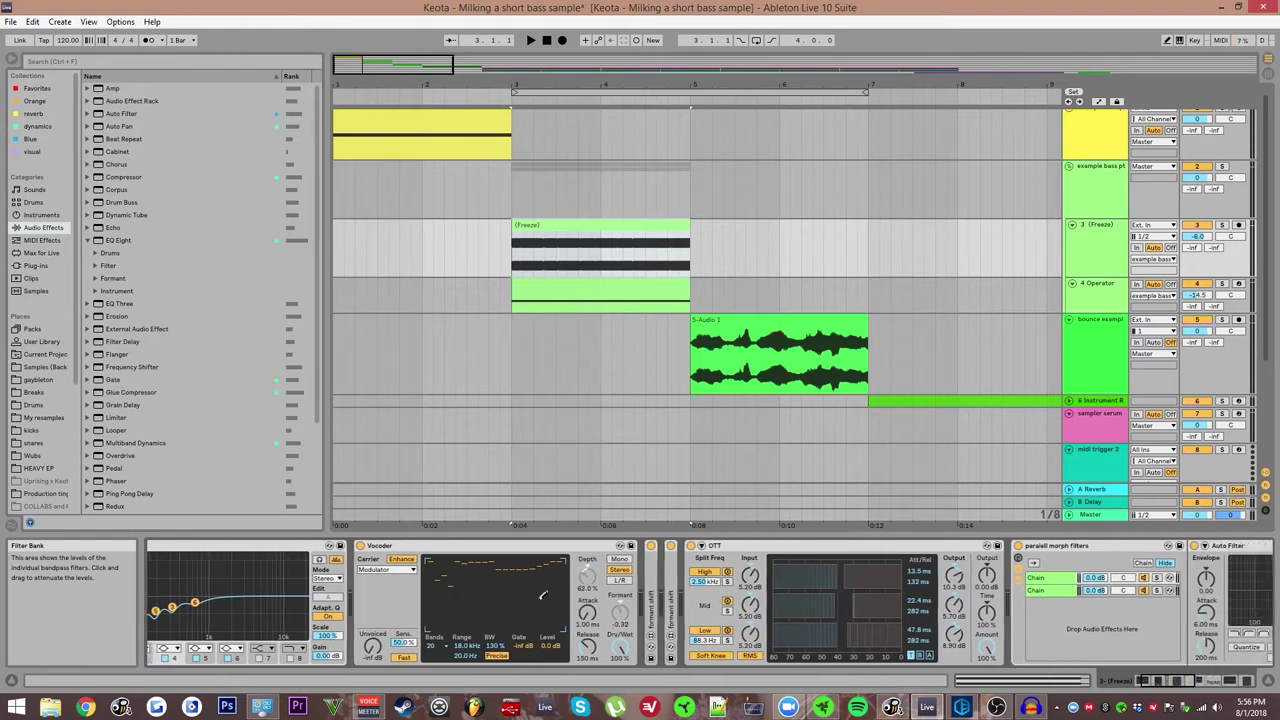
Unfold both formant shift LFO devices after the Vocoder to view their settings, and fold them again.
{"action": "double_click", "coordinate": [660, 590]}
{"action": "double_click", "coordinate": [798, 598]}
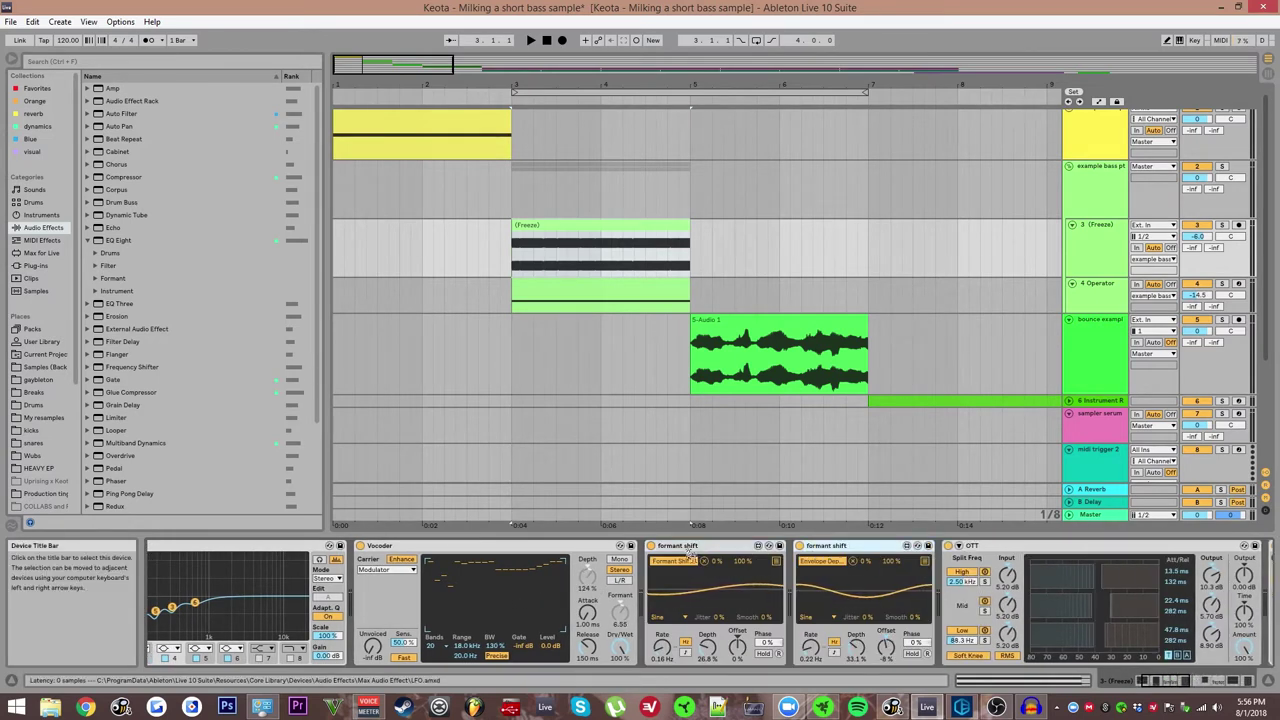
{"action": "double_click", "coordinate": [716, 547]}
{"action": "double_click", "coordinate": [722, 547]}
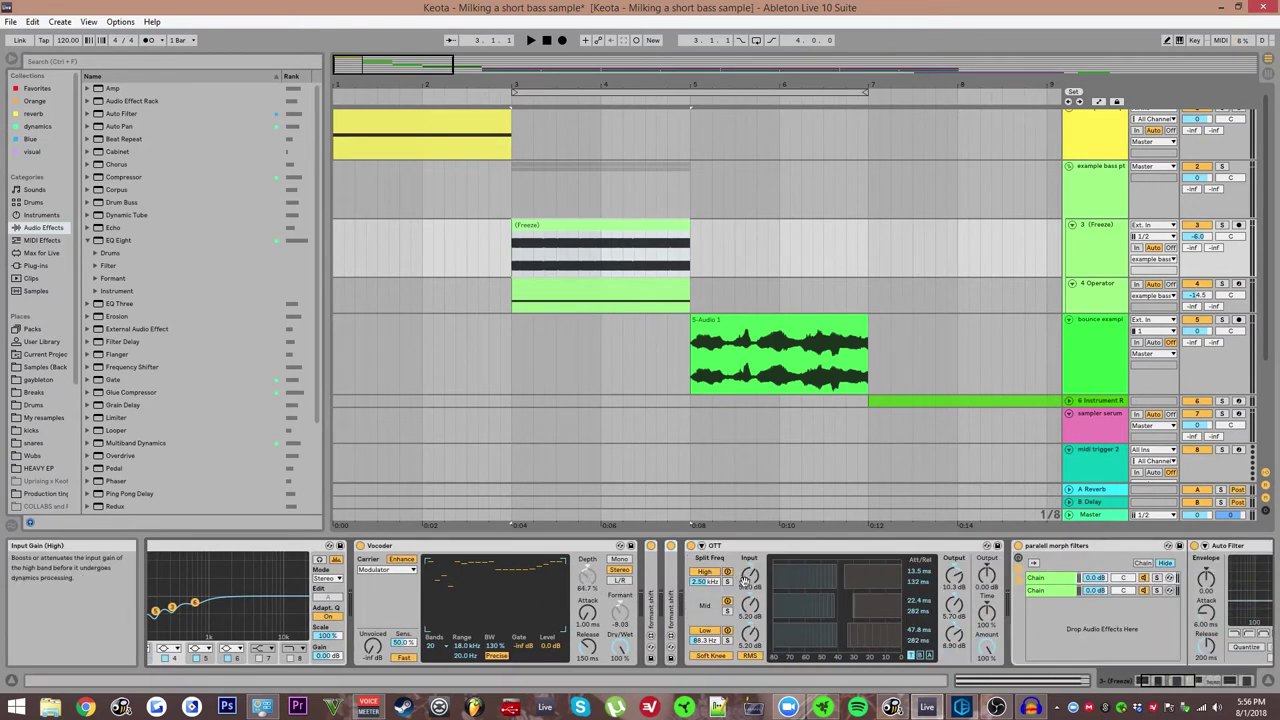
Inspect OTT and the parallel morph filters rack's Auto Filter chains with their LFOs, and fold the rack.
{"action": "scroll", "coordinate": [681, 545], "scroll_direction": "right", "scroll_amount": 3}
{"action": "scroll", "coordinate": [681, 545], "scroll_direction": "right", "scroll_amount": 8}
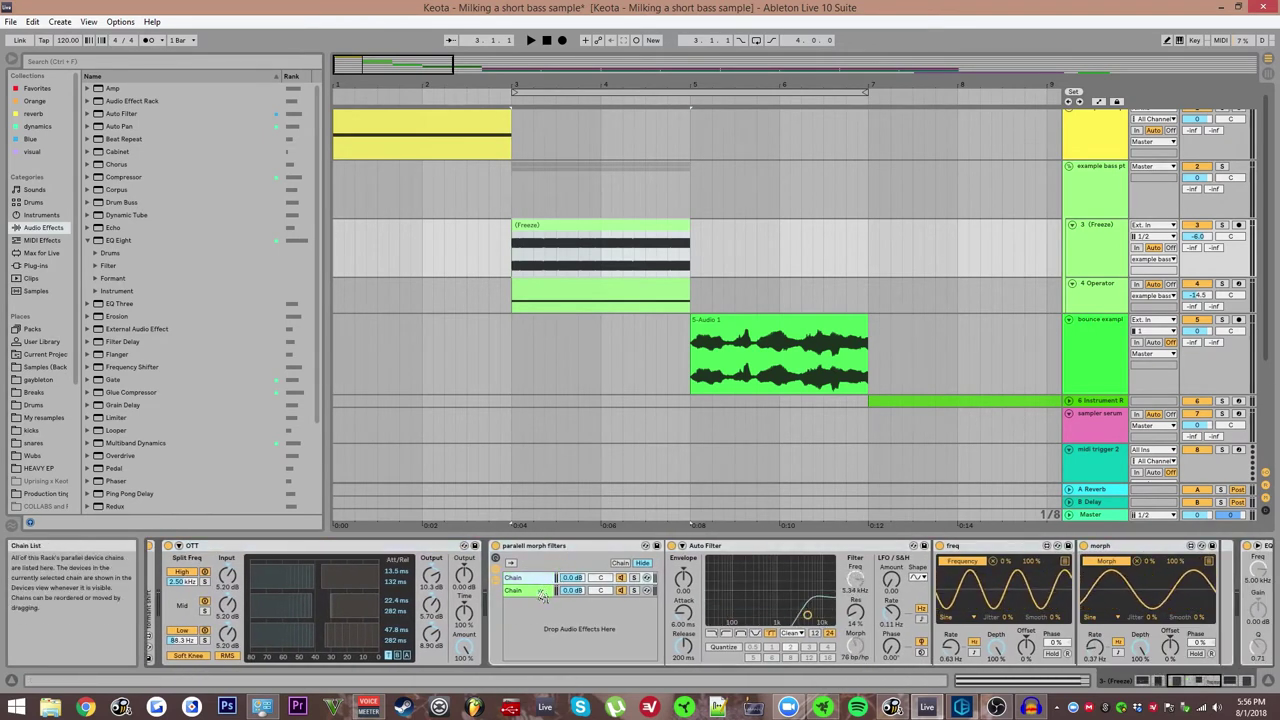
{"action": "scroll", "coordinate": [1055, 605], "scroll_direction": "right", "scroll_amount": 2}
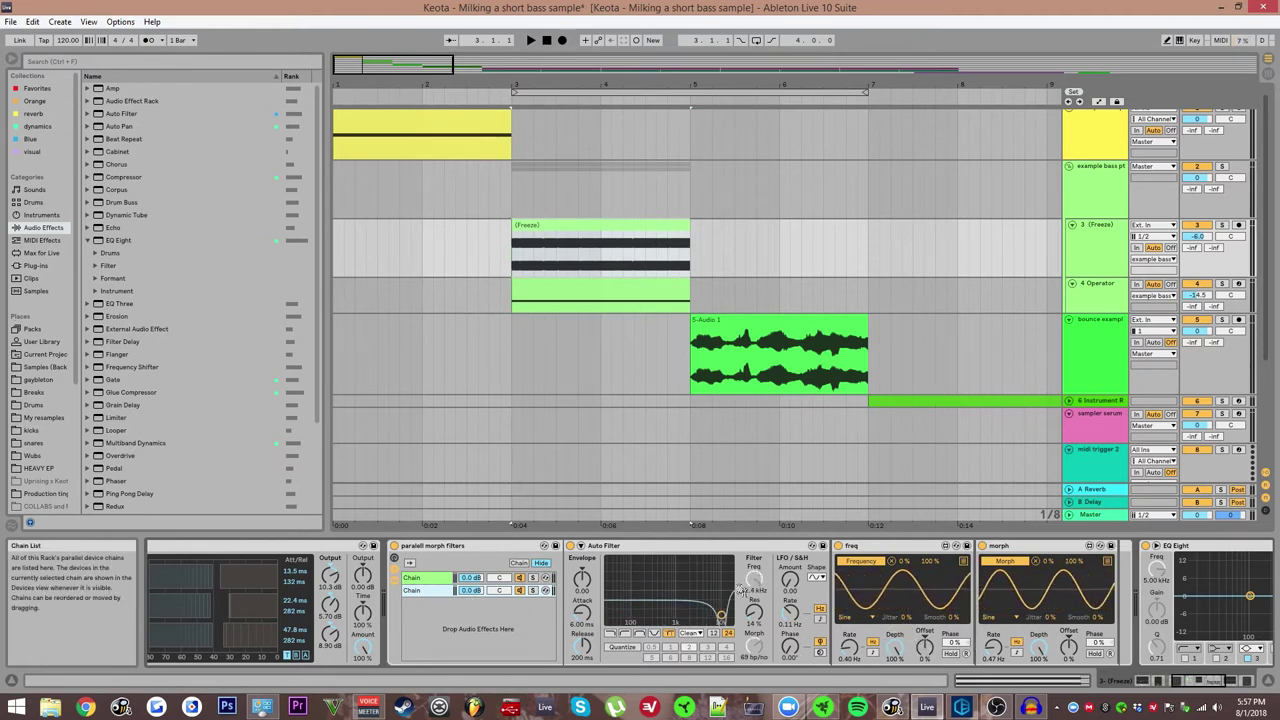
{"action": "scroll", "coordinate": [742, 592], "scroll_direction": "down", "scroll_amount": 3}
{"action": "double_click", "coordinate": [220, 545]}
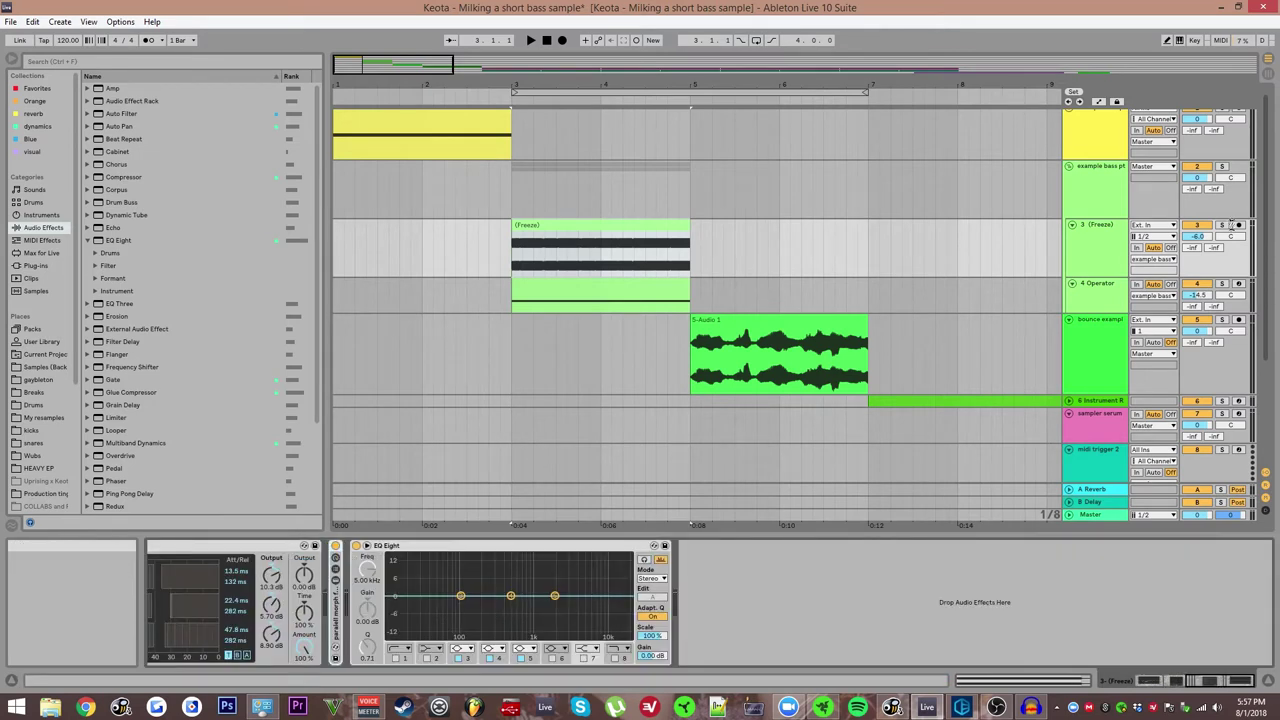
Select the MIDI clip on the 4 Operator track and examine the Operator device that plays it.
{"action": "left_click", "coordinate": [592, 282]}
{"action": "scroll", "coordinate": [543, 312], "scroll_direction": "down", "scroll_amount": 2}
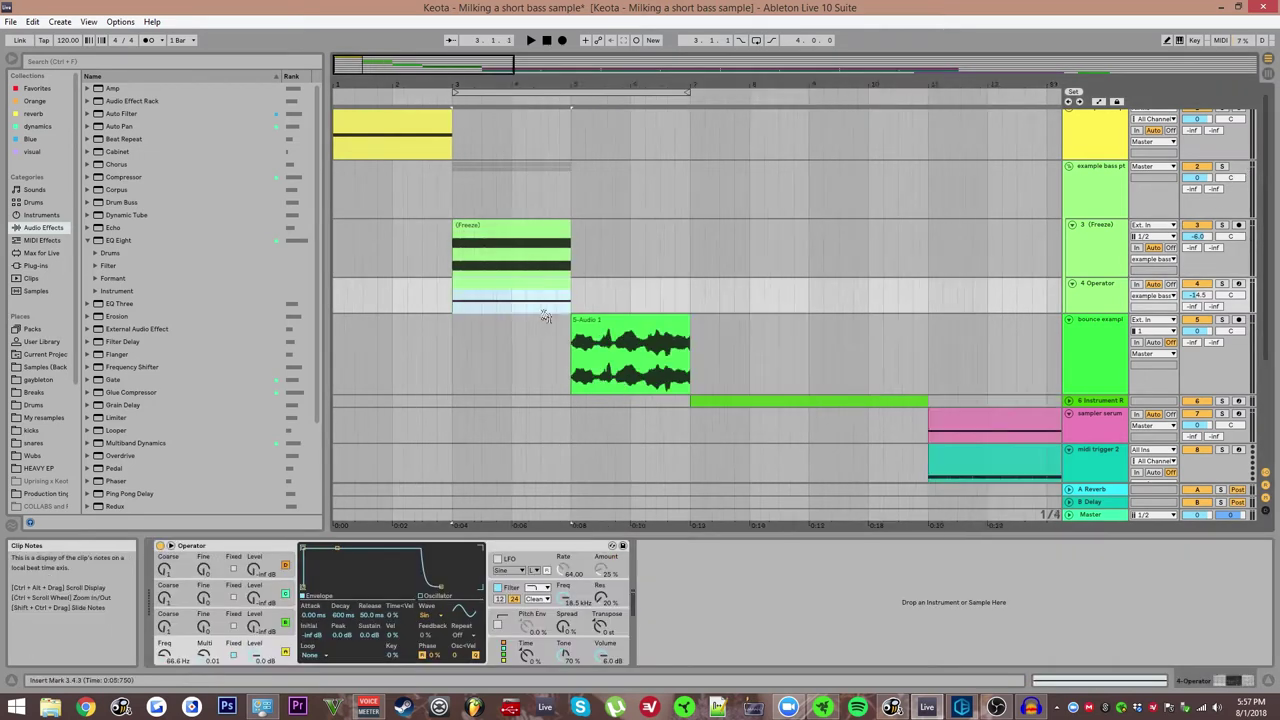
{"action": "scroll", "coordinate": [487, 281], "scroll_direction": "up", "scroll_amount": 4}
{"action": "left_click", "coordinate": [480, 225]}
{"action": "left_click", "coordinate": [469, 283]}
{"action": "scroll", "coordinate": [457, 289], "scroll_direction": "up", "scroll_amount": 2}
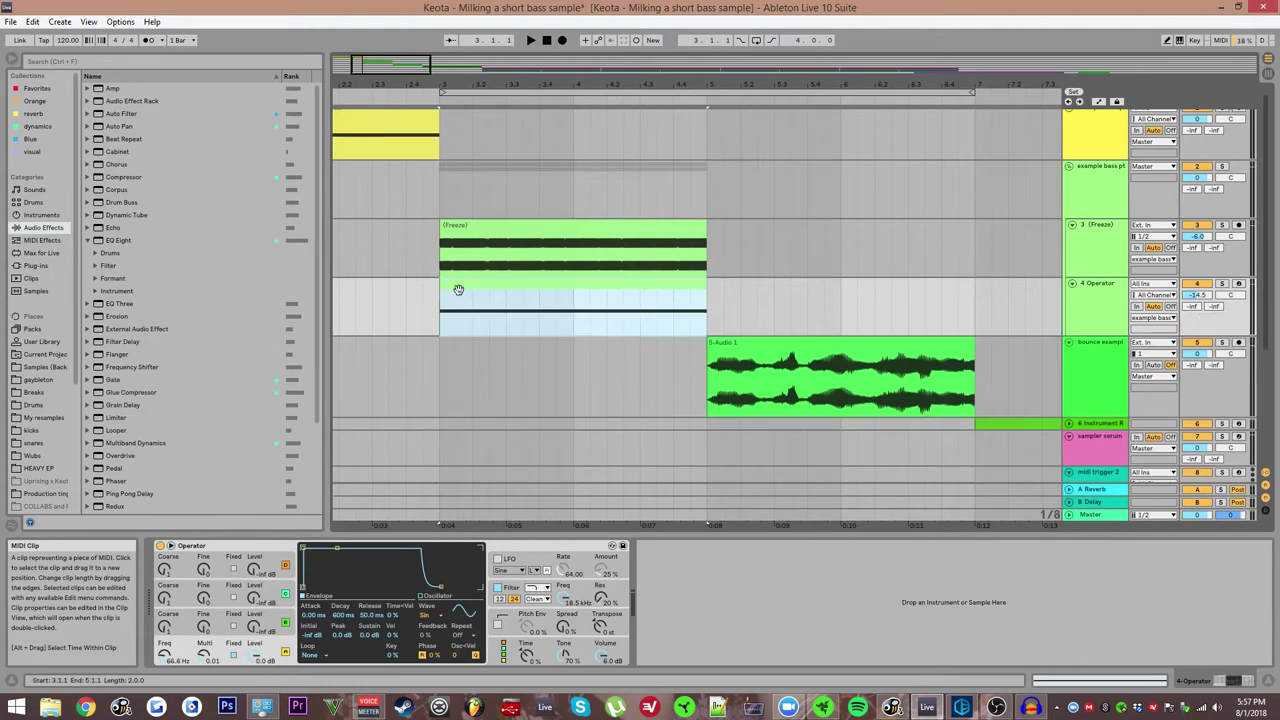
{"action": "scroll", "coordinate": [457, 289], "scroll_direction": "up", "scroll_amount": 3}
{"action": "left_click_drag", "start_coordinate": [490, 305], "coordinate": [535, 312]}
{"action": "scroll", "coordinate": [574, 285], "scroll_direction": "down", "scroll_amount": 2}
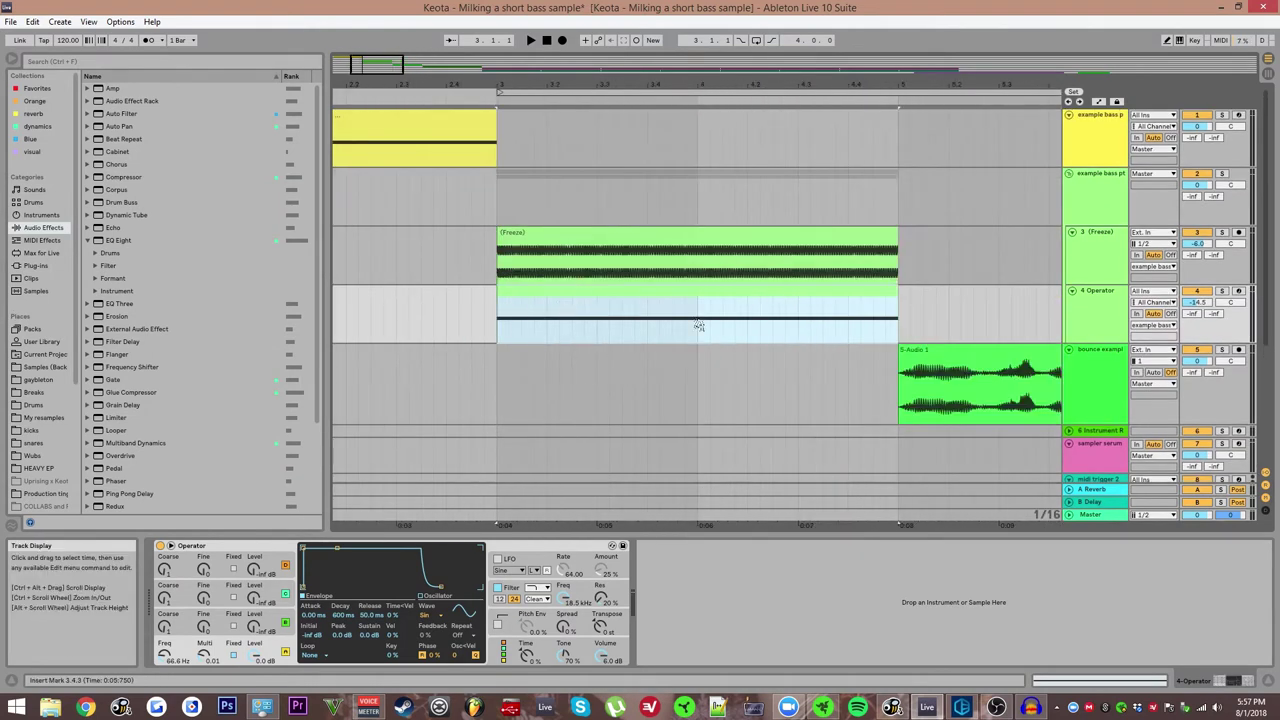
Examine the second bass group's Saturator and EQ Eight, and place the insert marker at bar 3.
{"action": "left_click", "coordinate": [1093, 203]}
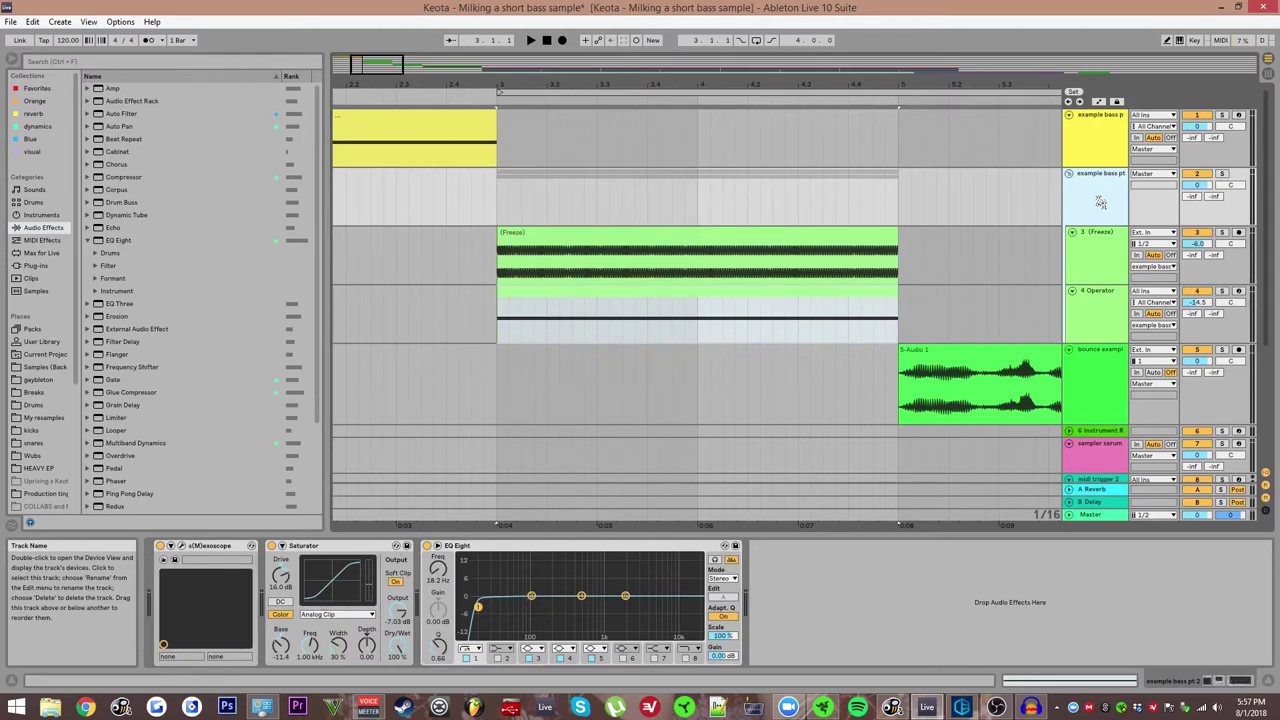
{"action": "left_click", "coordinate": [713, 270]}
{"action": "scroll", "coordinate": [713, 270], "scroll_direction": "down", "scroll_amount": 2}
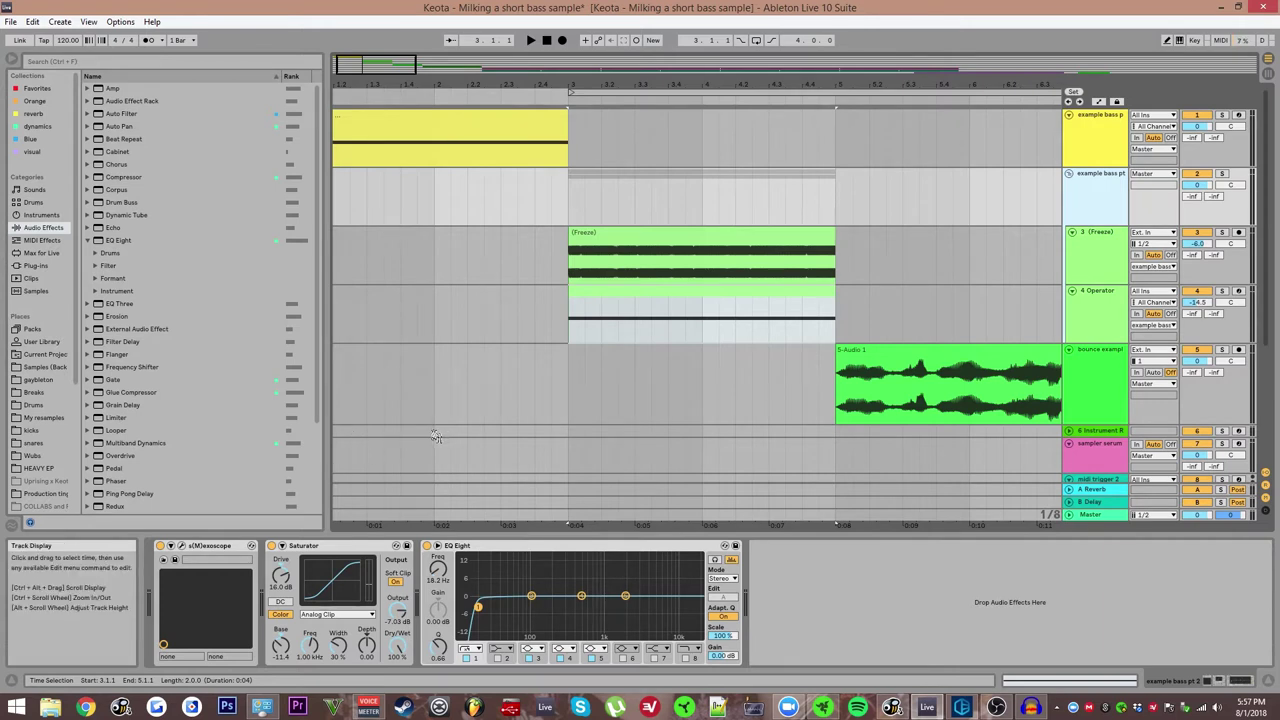
{"action": "left_click", "coordinate": [573, 212]}
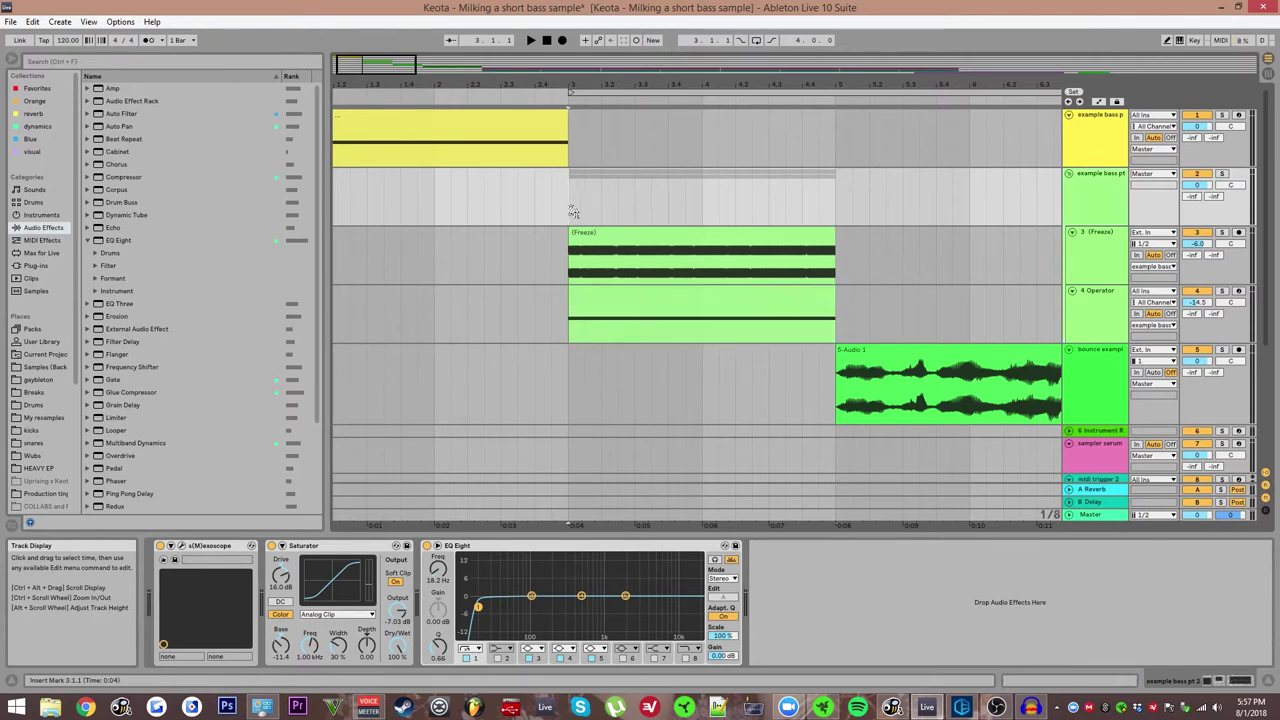
Select the frozen audio track again and review its device chain from the beginning.
{"action": "left_click", "coordinate": [1088, 258]}
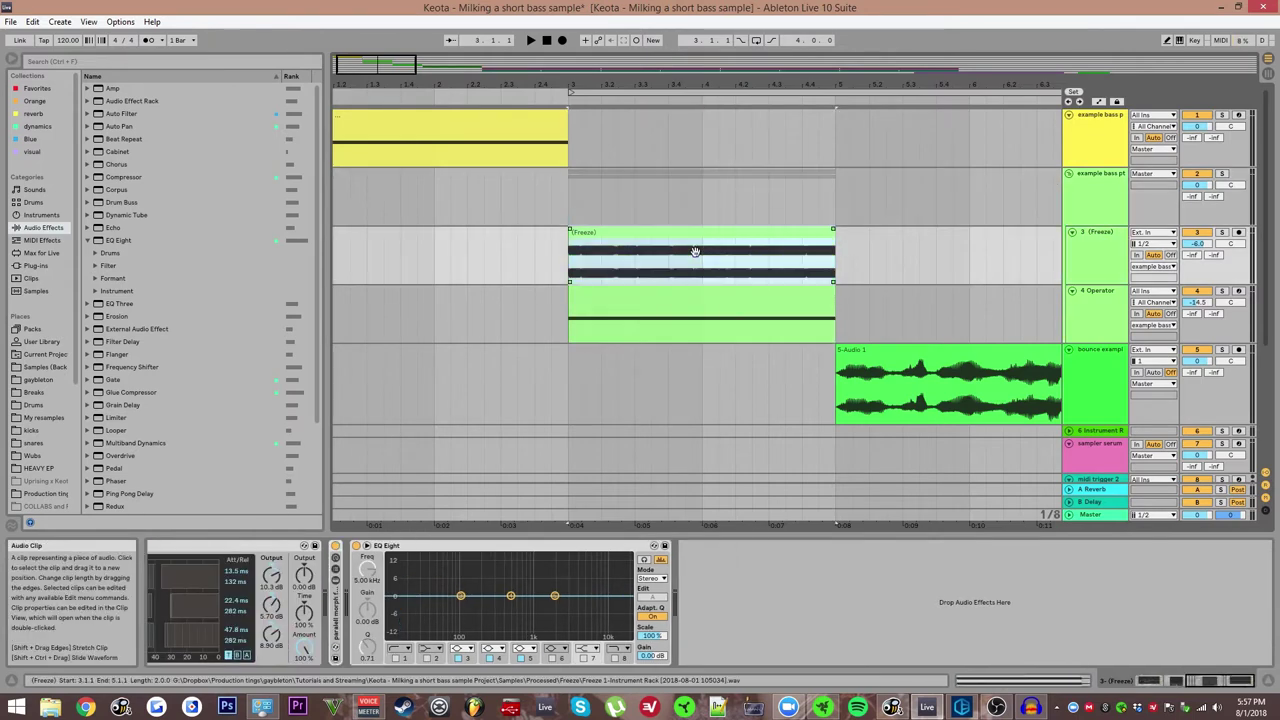
{"action": "scroll", "coordinate": [430, 595], "scroll_direction": "up", "scroll_amount": 4}
{"action": "scroll", "coordinate": [745, 308], "scroll_direction": "down", "scroll_amount": 3}
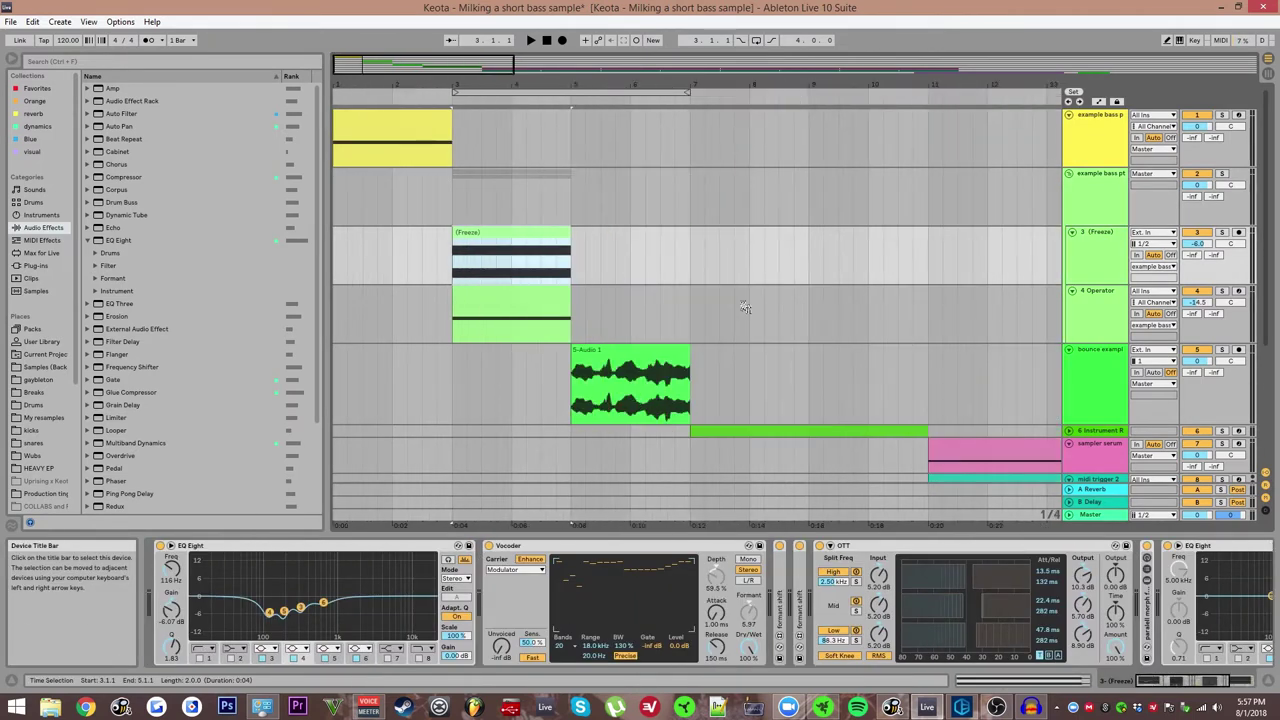
{"action": "left_click", "coordinate": [512, 245]}
{"action": "left_click", "coordinate": [384, 127]}
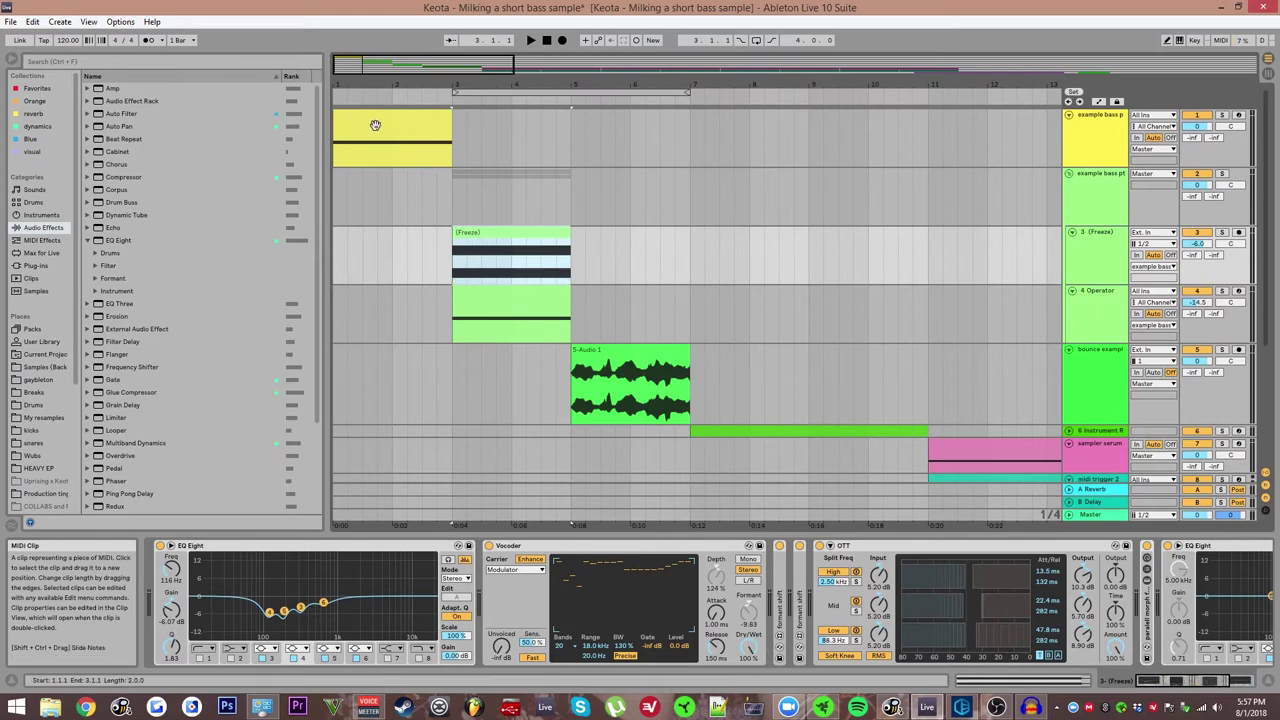
Play the second bass group from bar 3 and lower the 4 Operator track's volume to -37.6 dB.
{"action": "scroll", "coordinate": [375, 125], "scroll_direction": "up", "scroll_amount": 3}
{"action": "left_click", "coordinate": [417, 131]}
{"action": "left_click", "coordinate": [694, 244]}
{"action": "left_click_drag", "start_coordinate": [644, 232], "coordinate": [594, 221]}
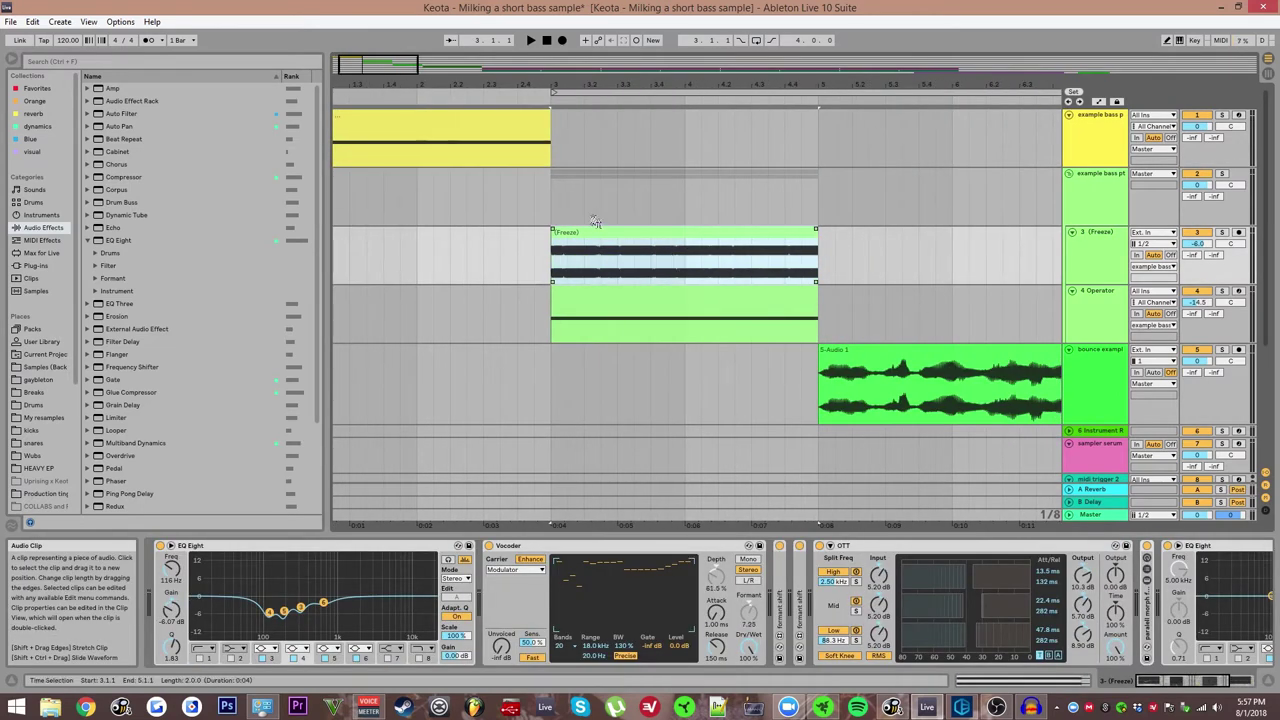
{"action": "left_click", "coordinate": [595, 221]}
{"action": "key", "text": "space"}
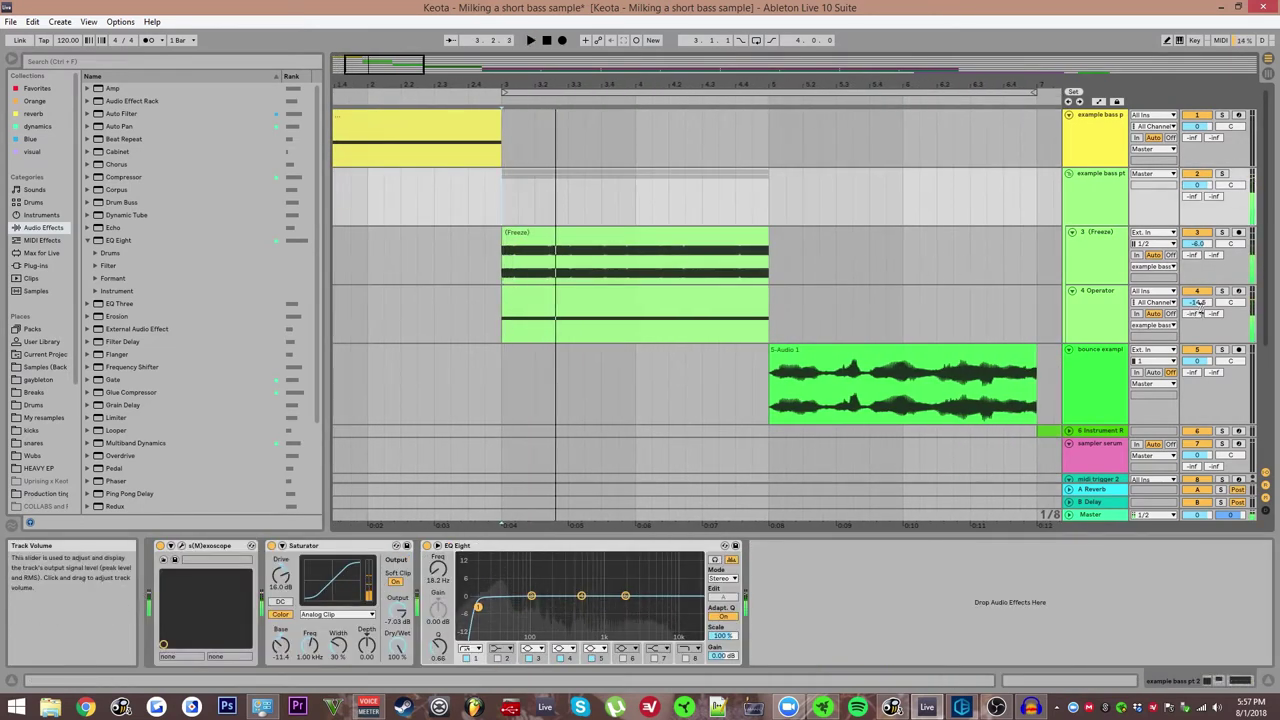
{"action": "left_click_drag", "start_coordinate": [1200, 305], "coordinate": [1200, 348]}
{"action": "key", "text": "space"}
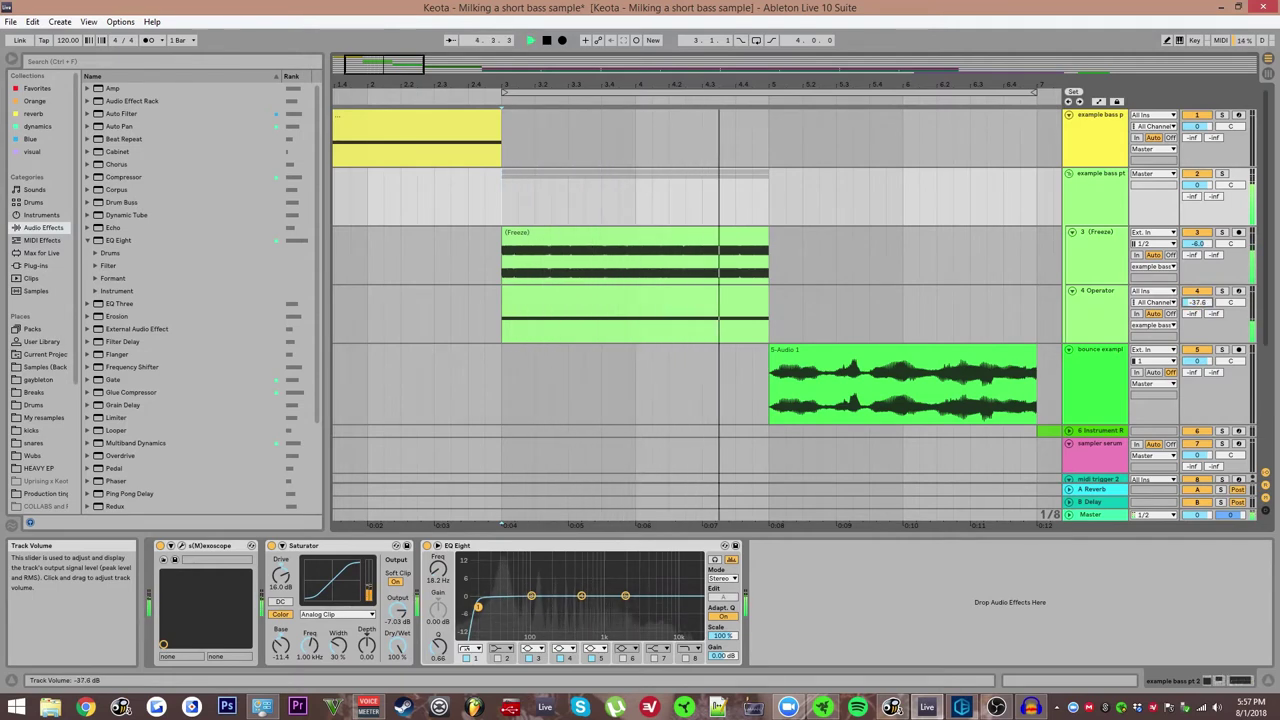
{"action": "key", "text": "space"}
Select the bounced audio clip on the bounce example track and listen to it.
{"action": "left_click_drag", "start_coordinate": [801, 286], "coordinate": [579, 255], "text": "ctrl+alt"}
{"action": "left_click", "coordinate": [648, 343]}
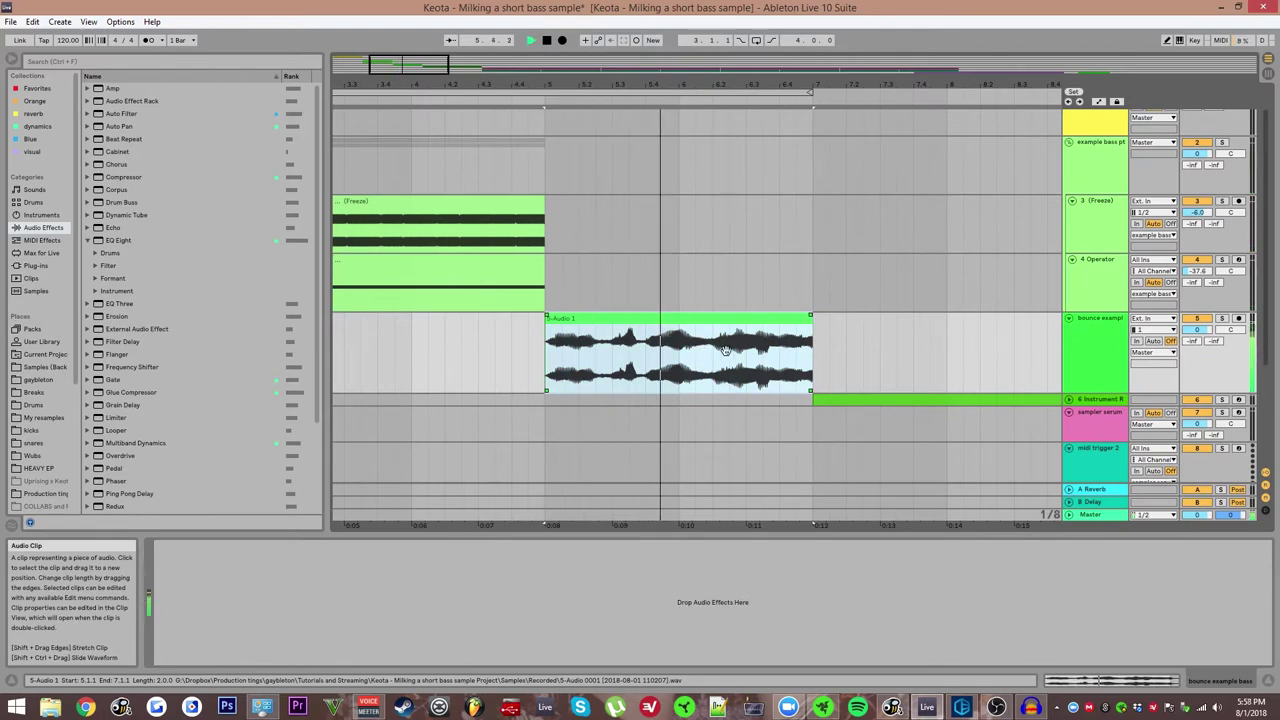
{"action": "scroll", "coordinate": [765, 338], "scroll_direction": "down", "scroll_amount": 1}
{"action": "left_click_drag", "start_coordinate": [863, 316], "coordinate": [654, 201], "text": "ctrl+alt"}
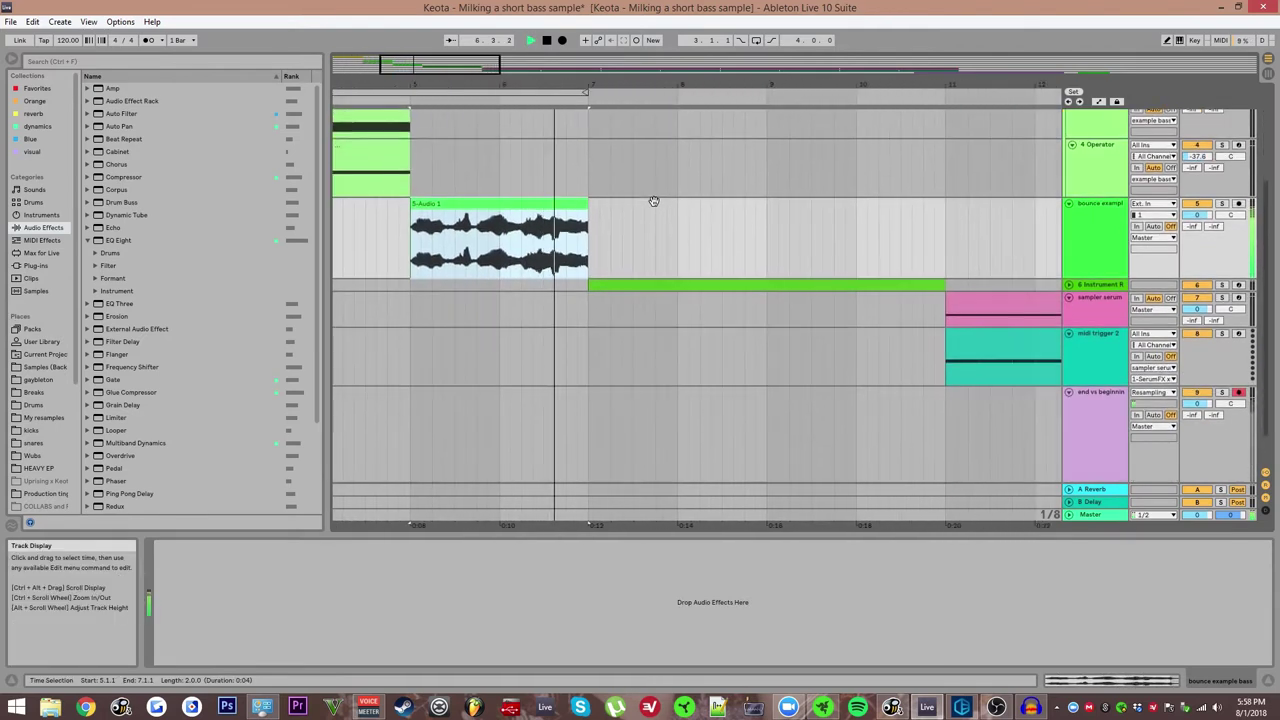
{"action": "key", "text": "space"}
Select the clip on the 6 Instrument Rack track and unfold that track.
{"action": "left_click", "coordinate": [627, 285]}
{"action": "key", "text": "u"}
{"action": "scroll", "coordinate": [648, 283], "scroll_direction": "down", "scroll_amount": 2}
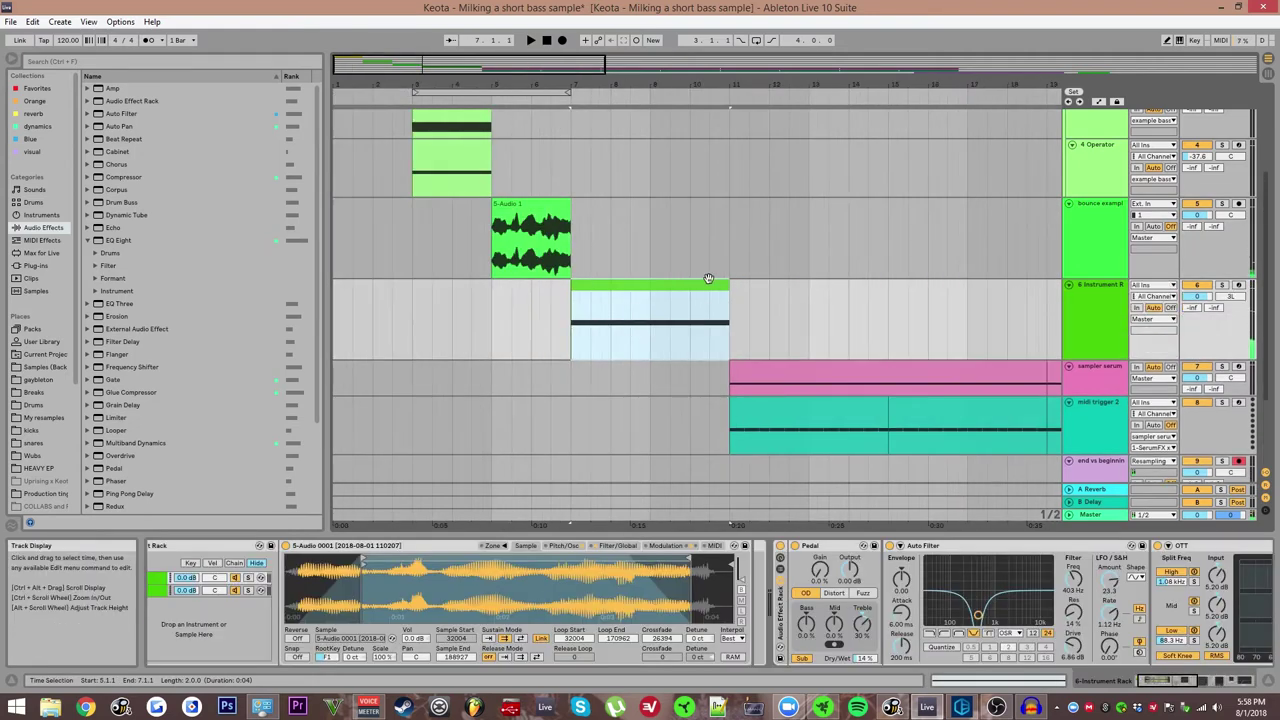
{"action": "left_click_drag", "start_coordinate": [708, 277], "coordinate": [746, 286], "text": "ctrl+alt"}
{"action": "scroll", "coordinate": [593, 308], "scroll_direction": "down", "scroll_amount": 2}
{"action": "scroll", "coordinate": [593, 307], "scroll_direction": "up", "scroll_amount": 5}
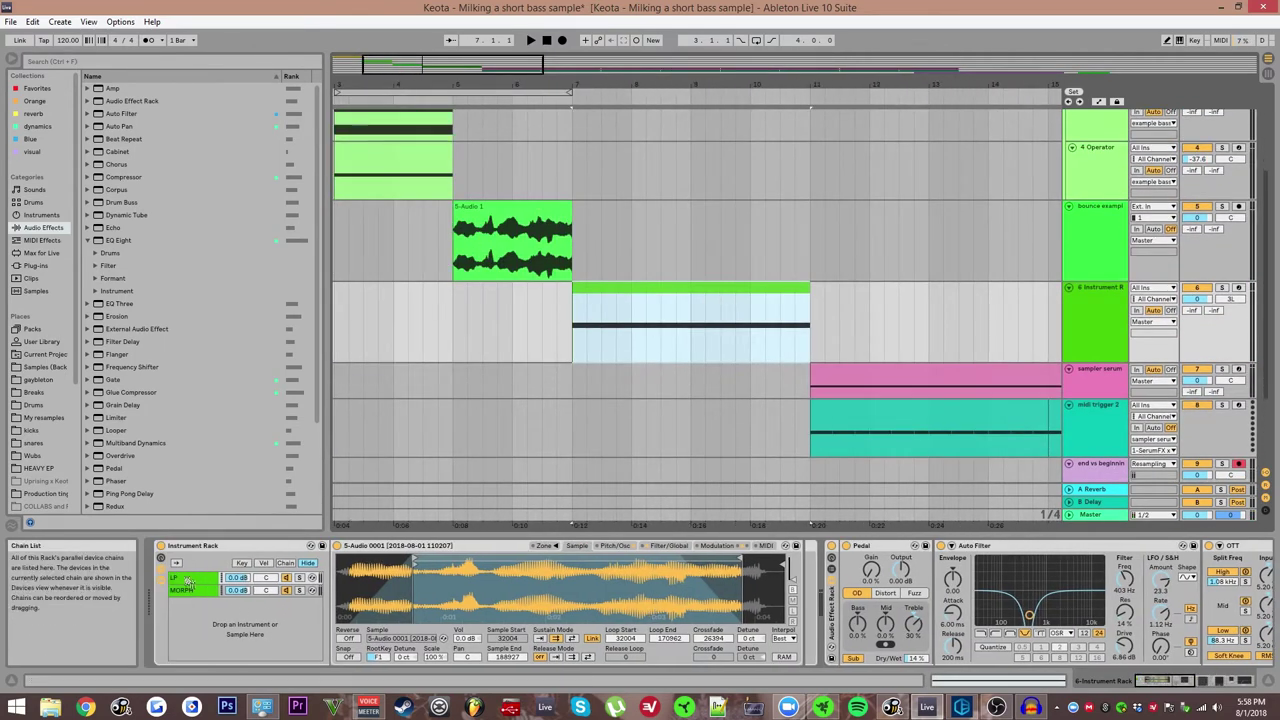
View the Instrument Rack's LP and MORPH chains and deactivate the Audio Effect Rack after the Sampler.
{"action": "left_click", "coordinate": [201, 589]}
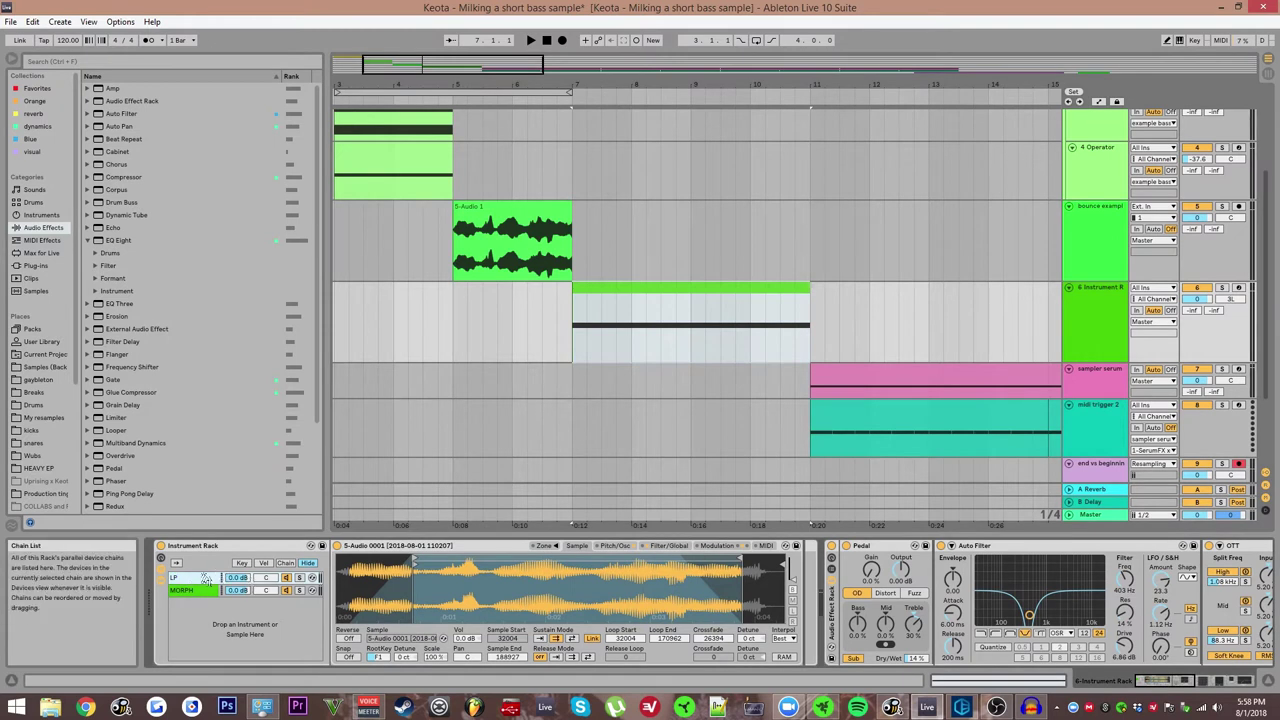
{"action": "left_click", "coordinate": [285, 590]}
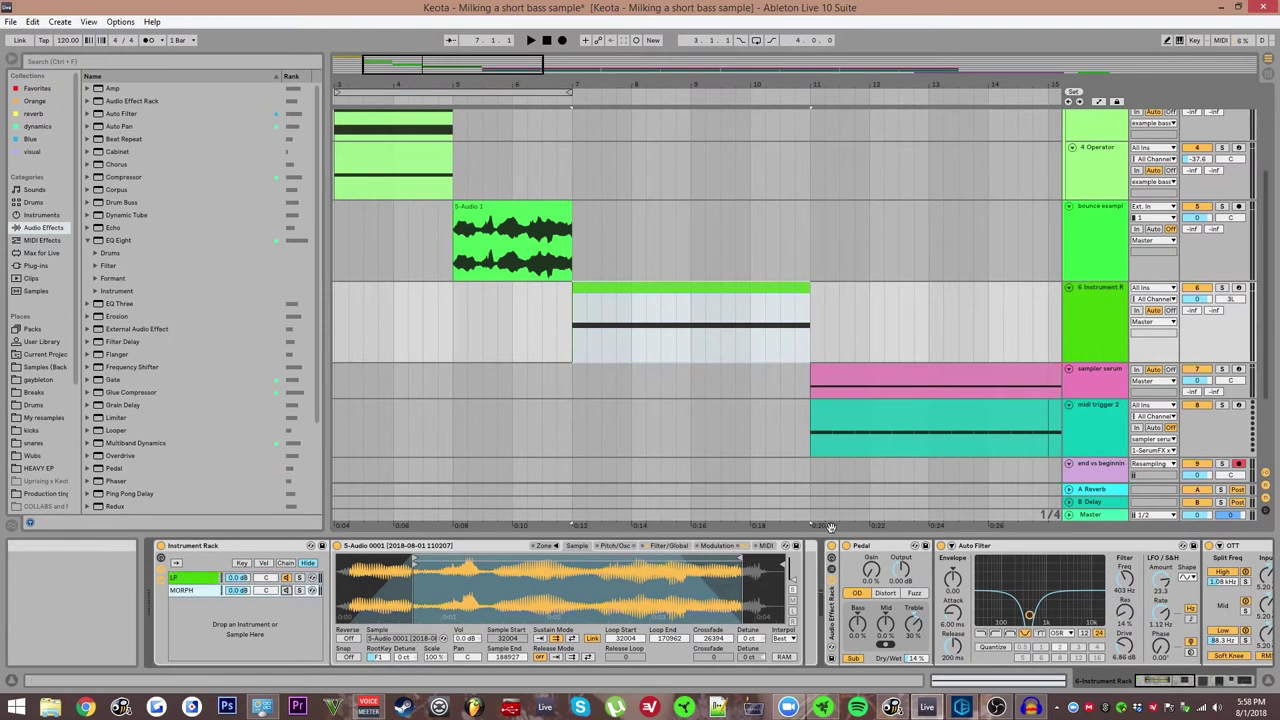
{"action": "key", "text": "Down"}
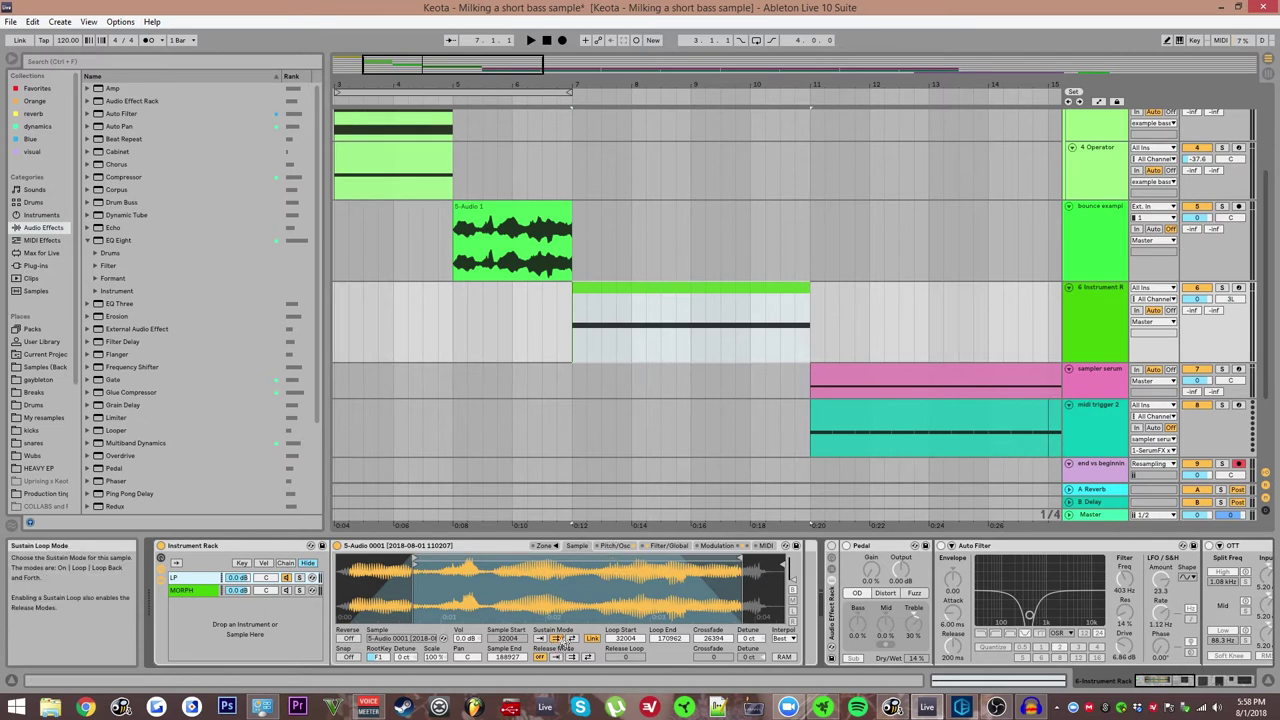
Examine the LP chain's Sampler settings for the pitch oscillator, LFO modulation, and filter and global envelope.
{"action": "left_click", "coordinate": [614, 545]}
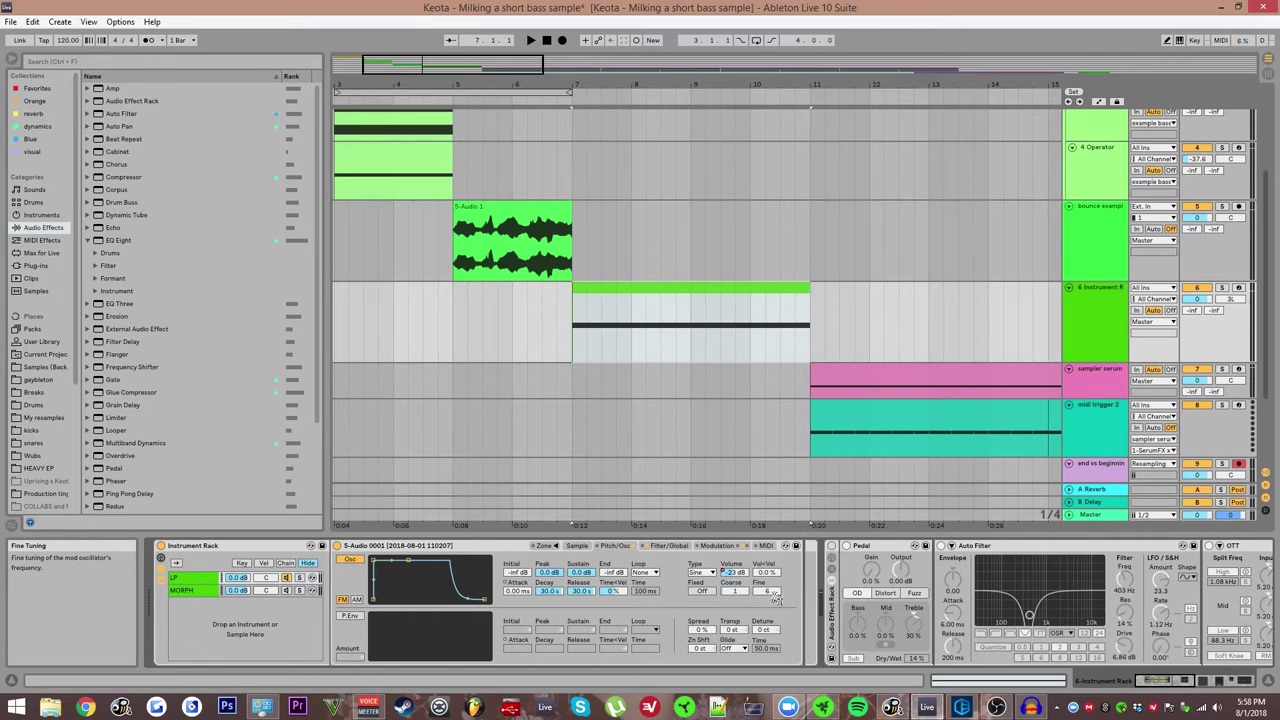
{"action": "left_click", "coordinate": [728, 546]}
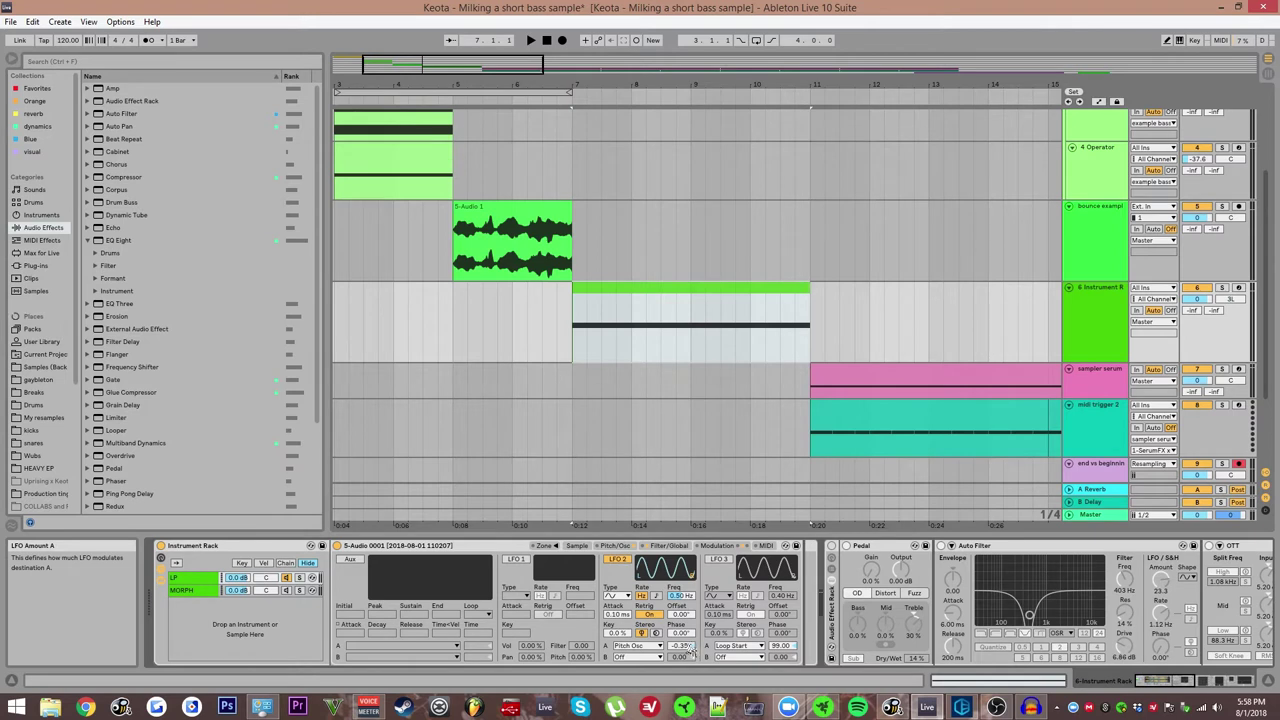
{"action": "left_click", "coordinate": [633, 546]}
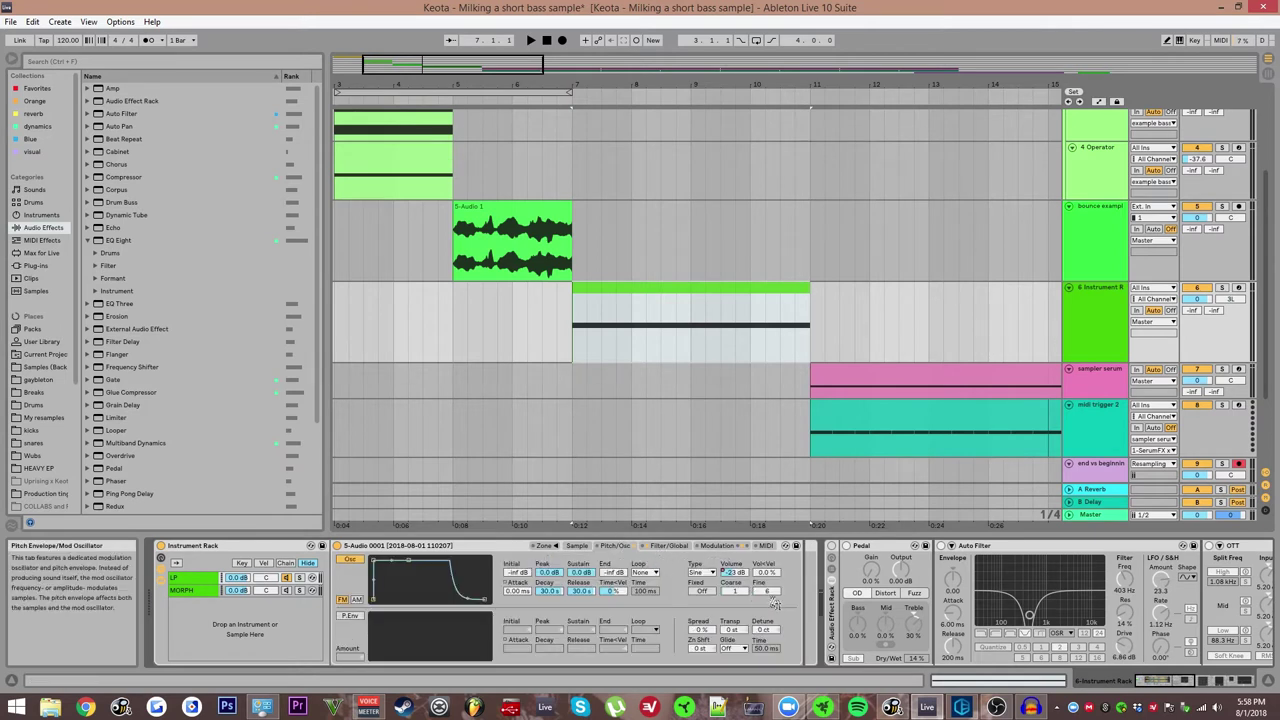
{"action": "left_click", "coordinate": [668, 548]}
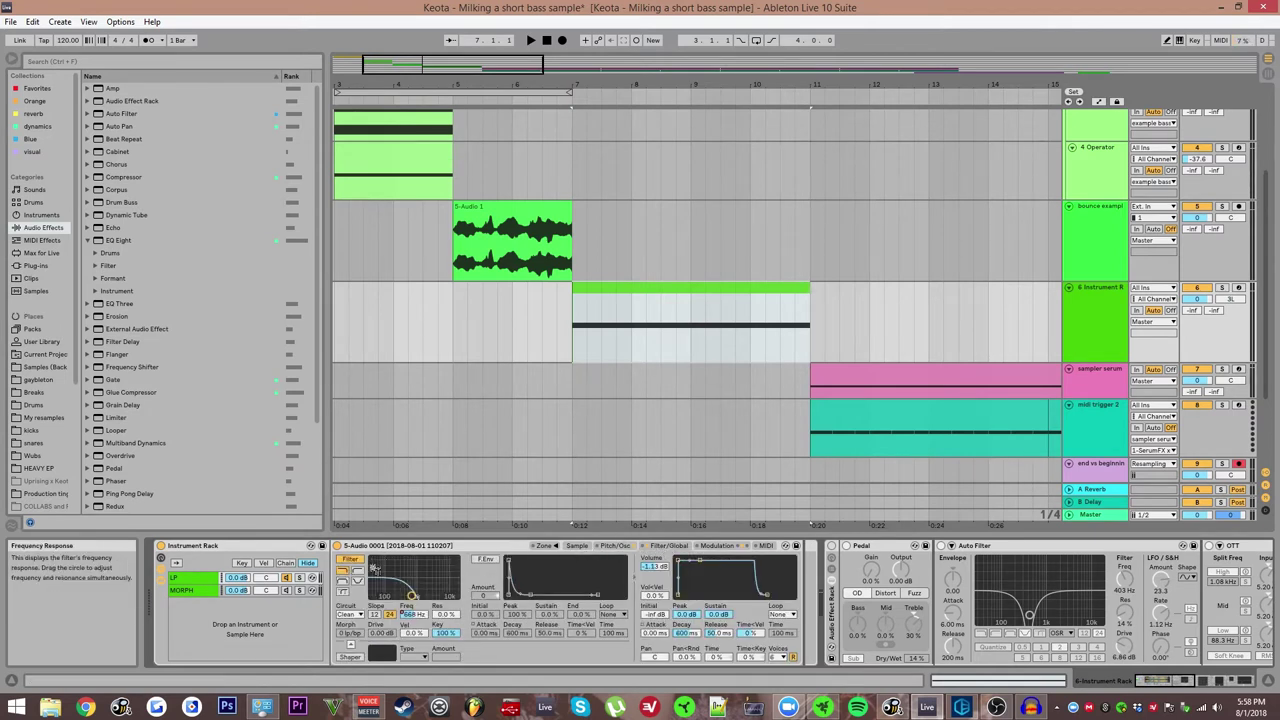
View the LP Sampler's sample settings, solo the 6 Instrument Rack track, and listen to its clip from bar 7.
{"action": "left_click", "coordinate": [615, 546]}
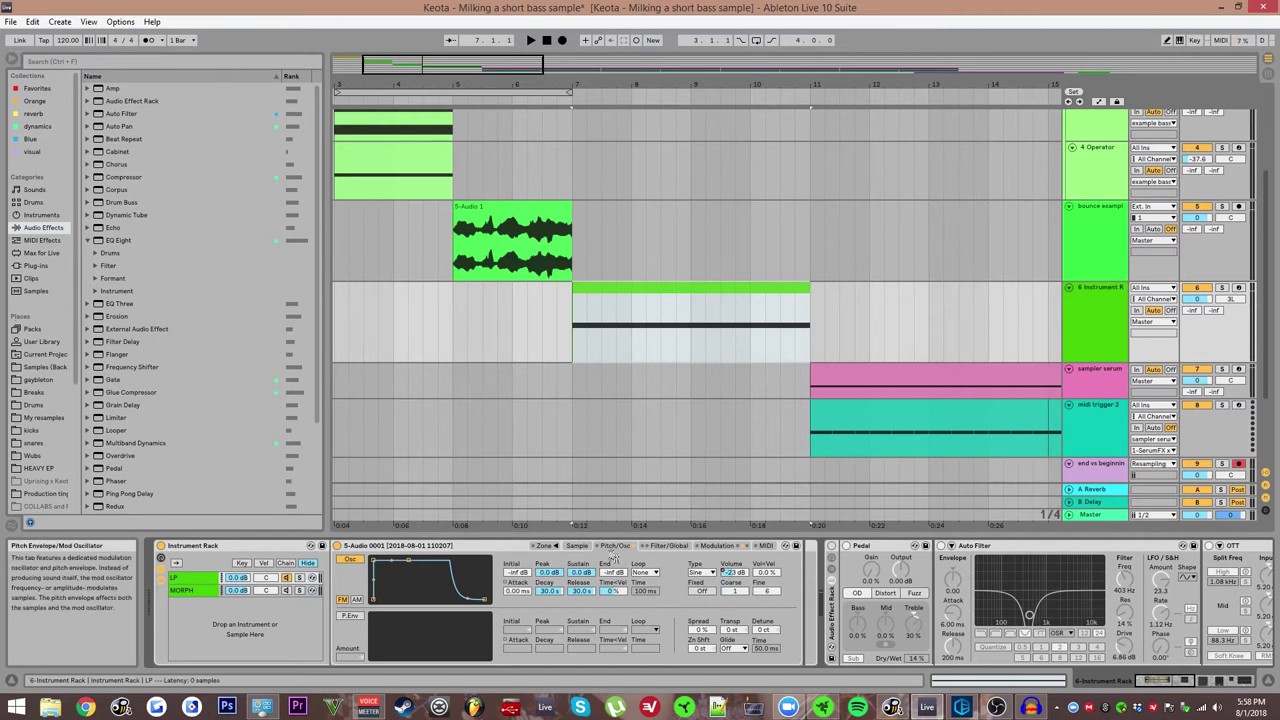
{"action": "left_click", "coordinate": [577, 546]}
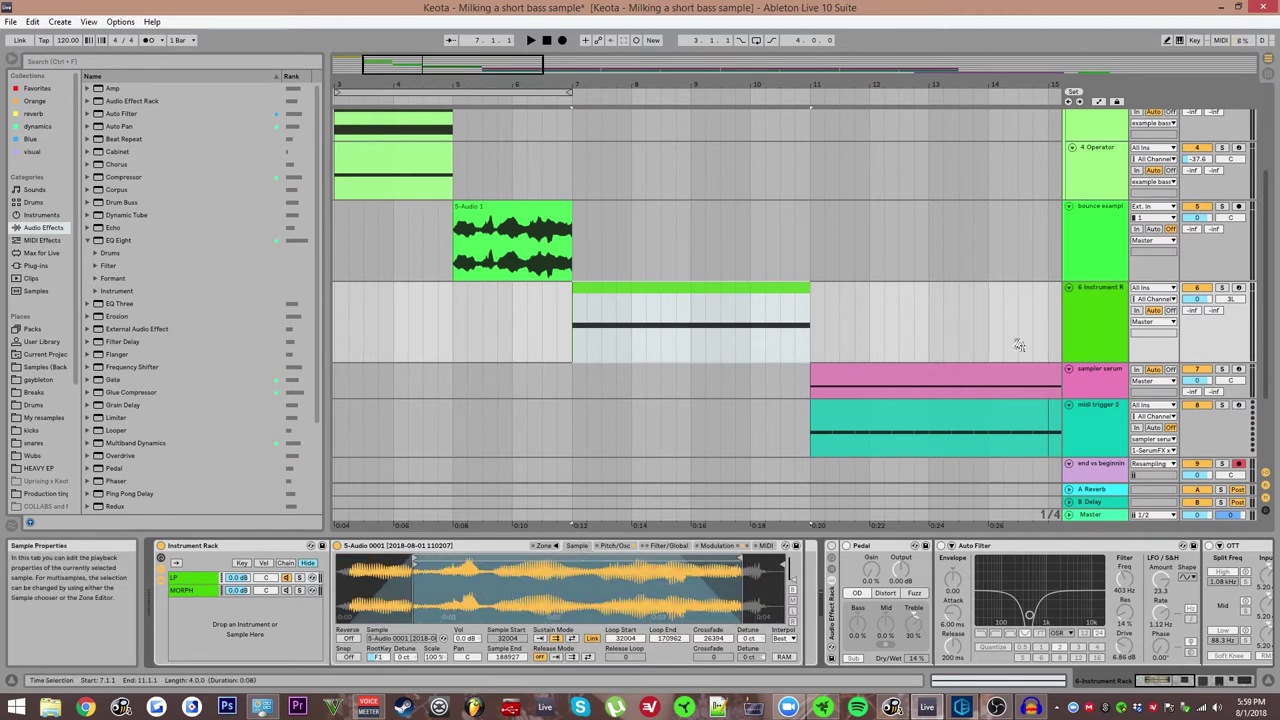
{"action": "left_click", "coordinate": [1221, 288]}
{"action": "left_click", "coordinate": [684, 302]}
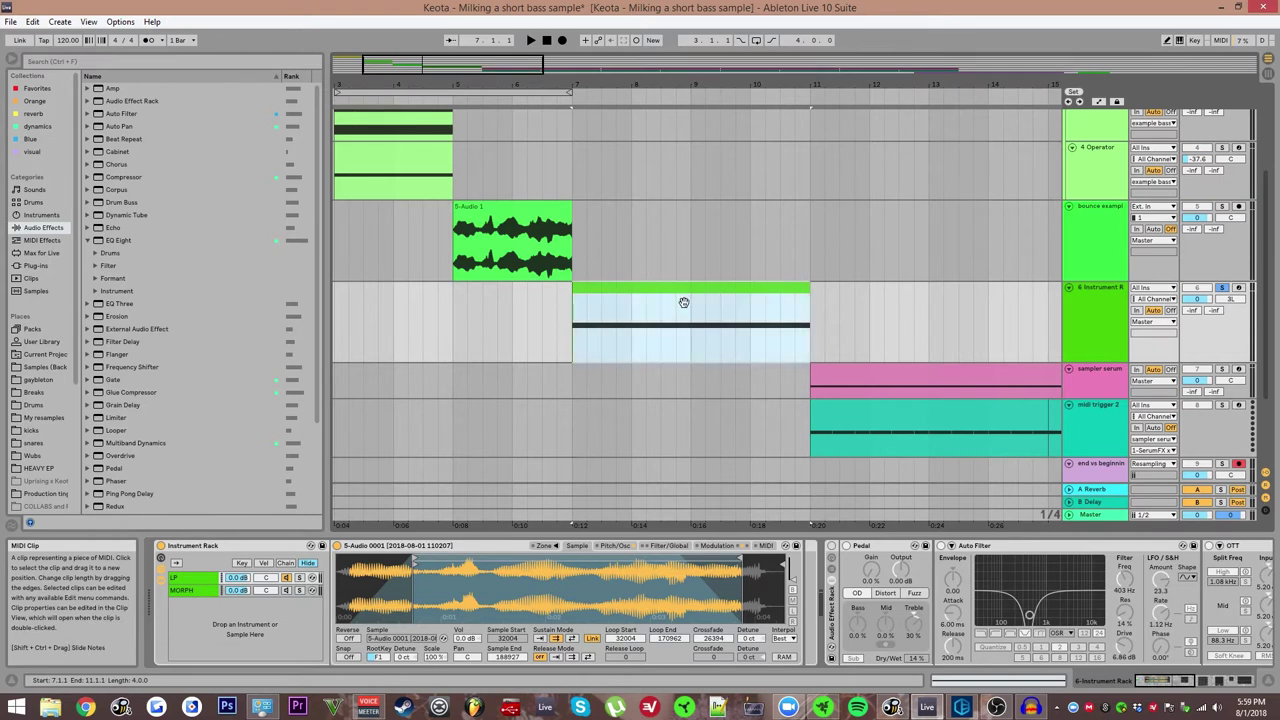
{"action": "key", "text": "space"}
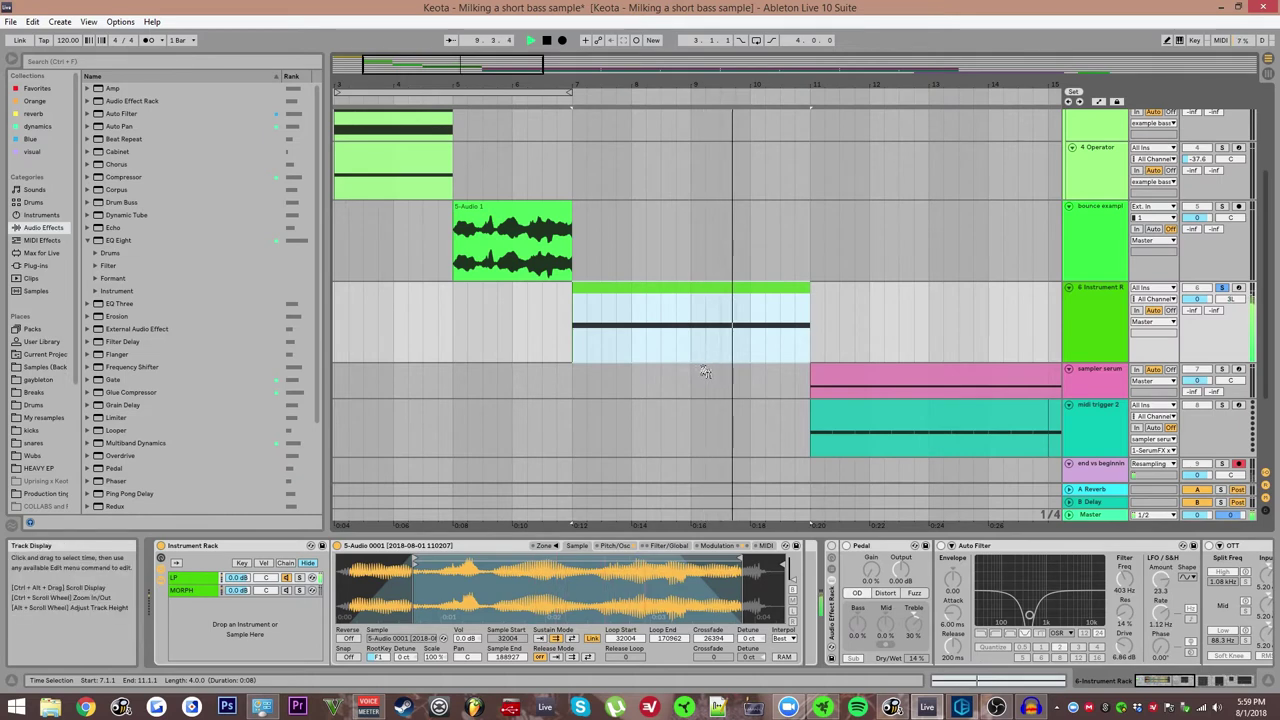
{"action": "key", "text": "space"}
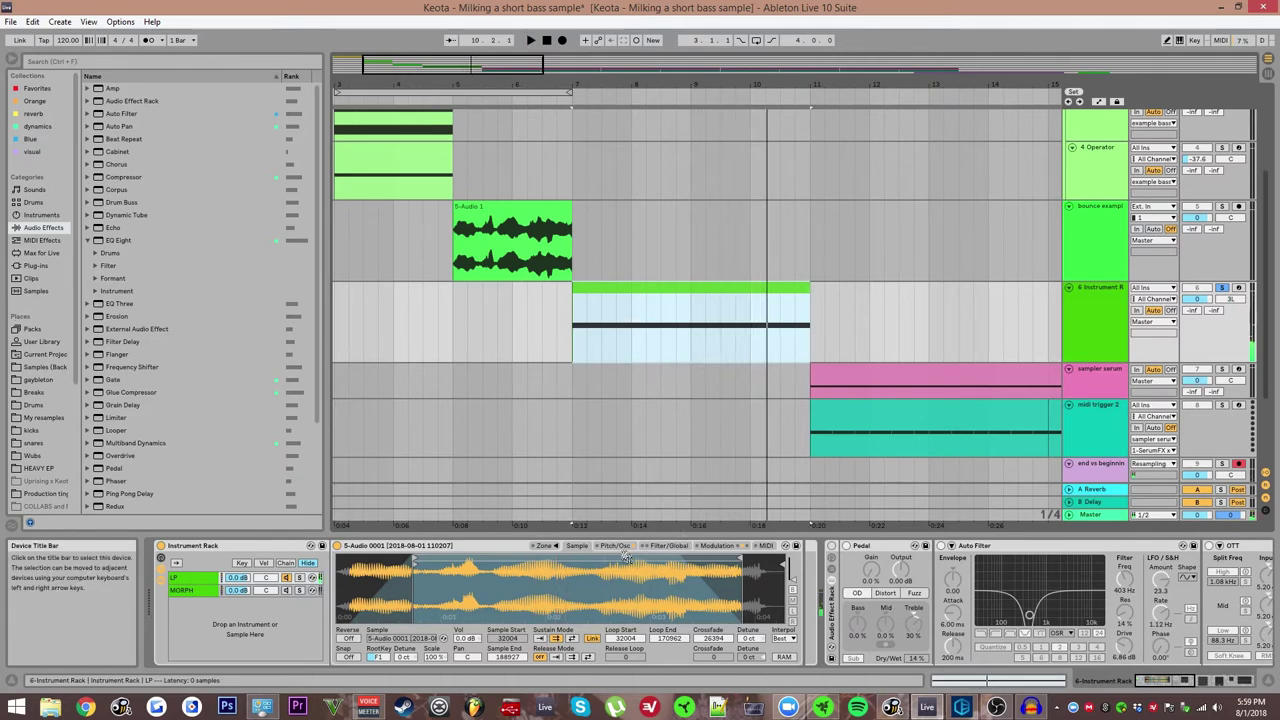
Show the track automation and listen to the LP chain's oscillator volume automation alongside the Sampler's pitch oscillator settings.
{"action": "left_click", "coordinate": [615, 545]}
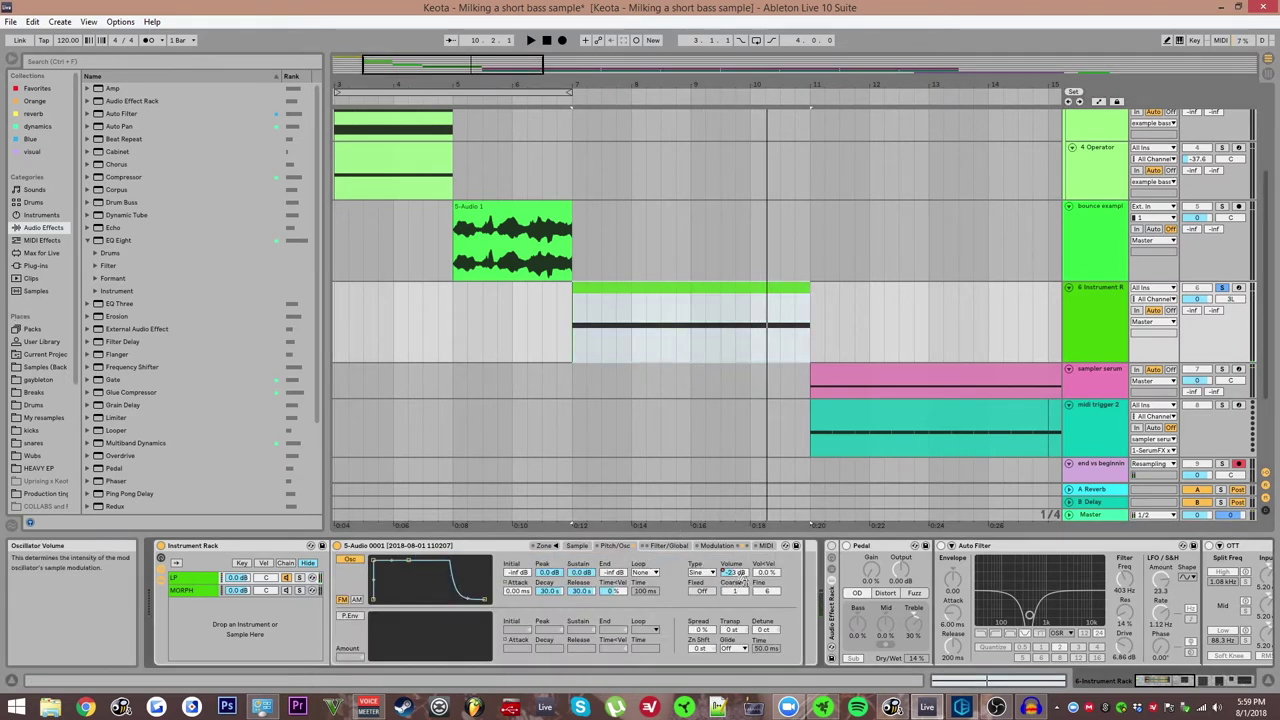
{"action": "key", "text": "a"}
{"action": "left_click_drag", "start_coordinate": [723, 344], "coordinate": [737, 209]}
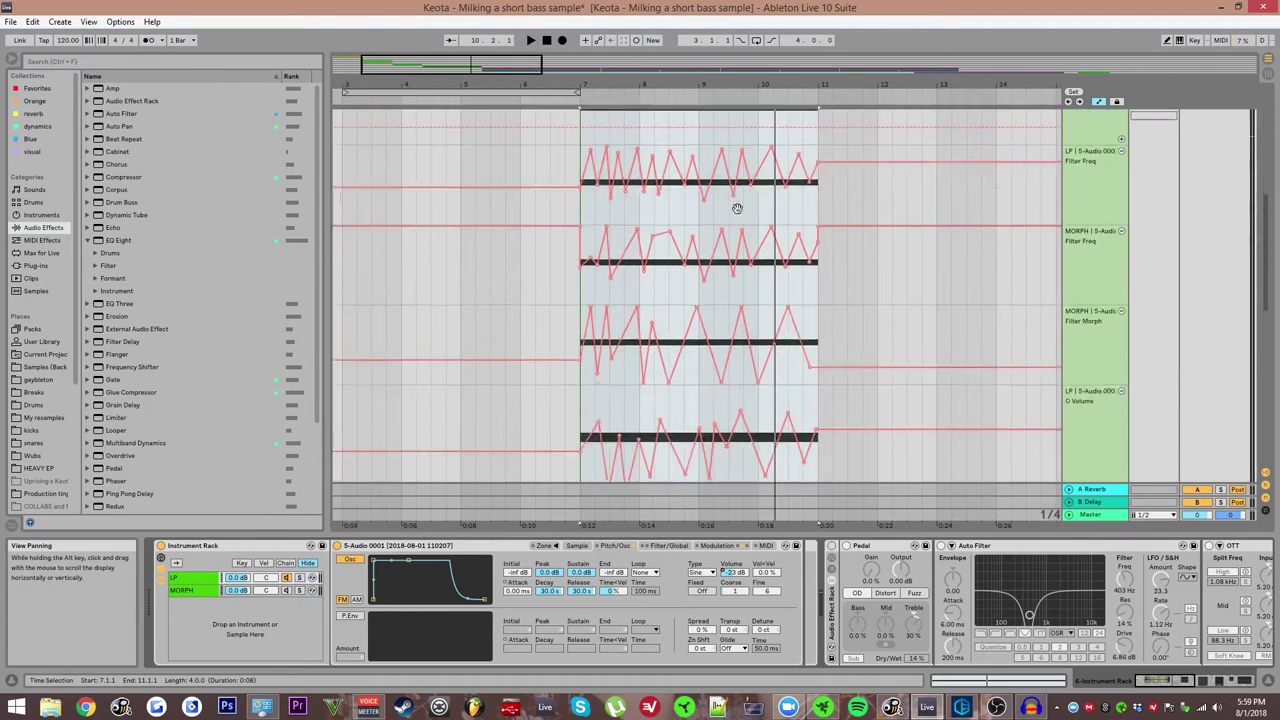
{"action": "left_click_drag", "start_coordinate": [762, 377], "coordinate": [763, 303]}
{"action": "scroll", "coordinate": [762, 295], "scroll_direction": "down", "scroll_amount": 2}
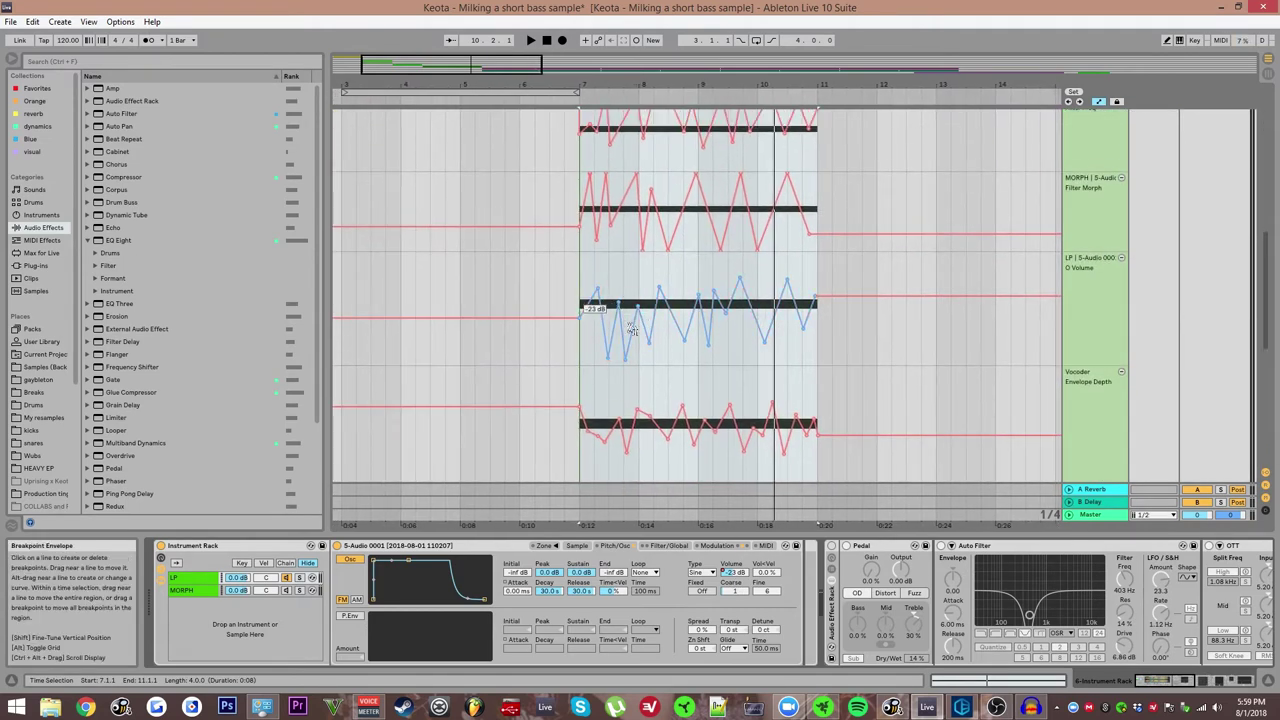
{"action": "key", "text": "space"}
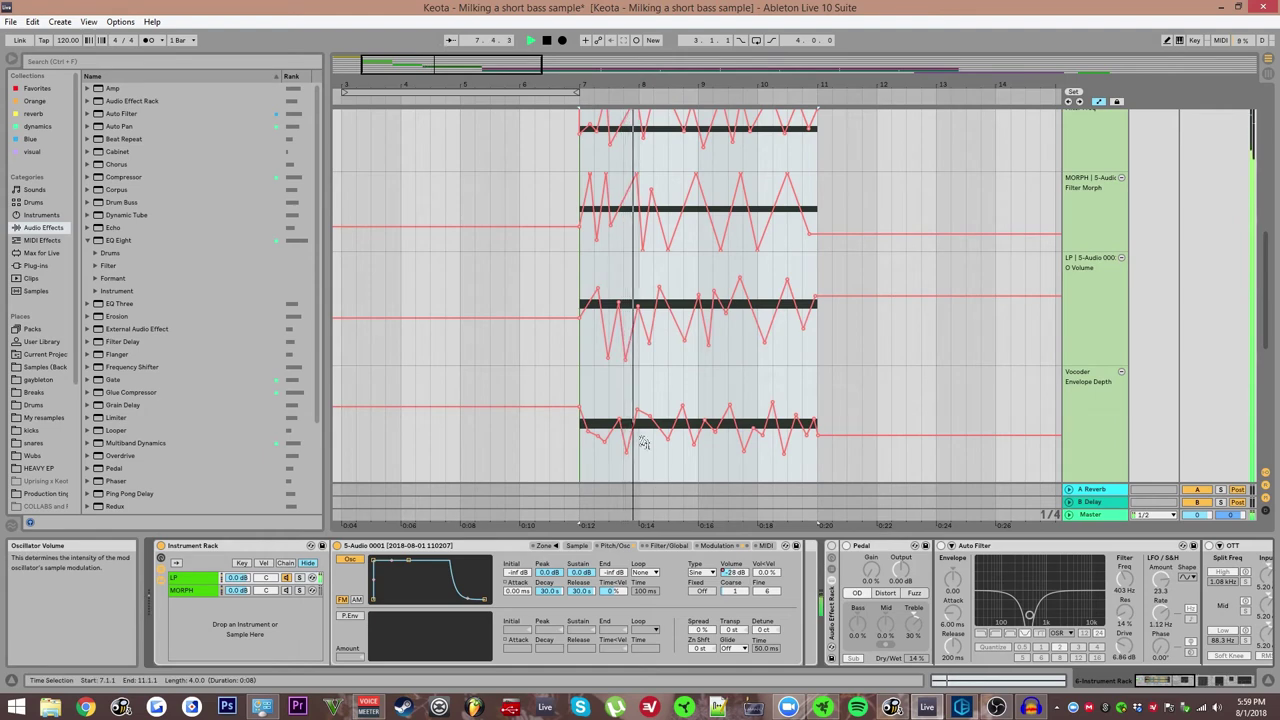
{"action": "key", "text": "space"}
Open the LP Sampler's filter settings and play the clip to follow the LP Filter Freq automation.
{"action": "left_click", "coordinate": [668, 545]}
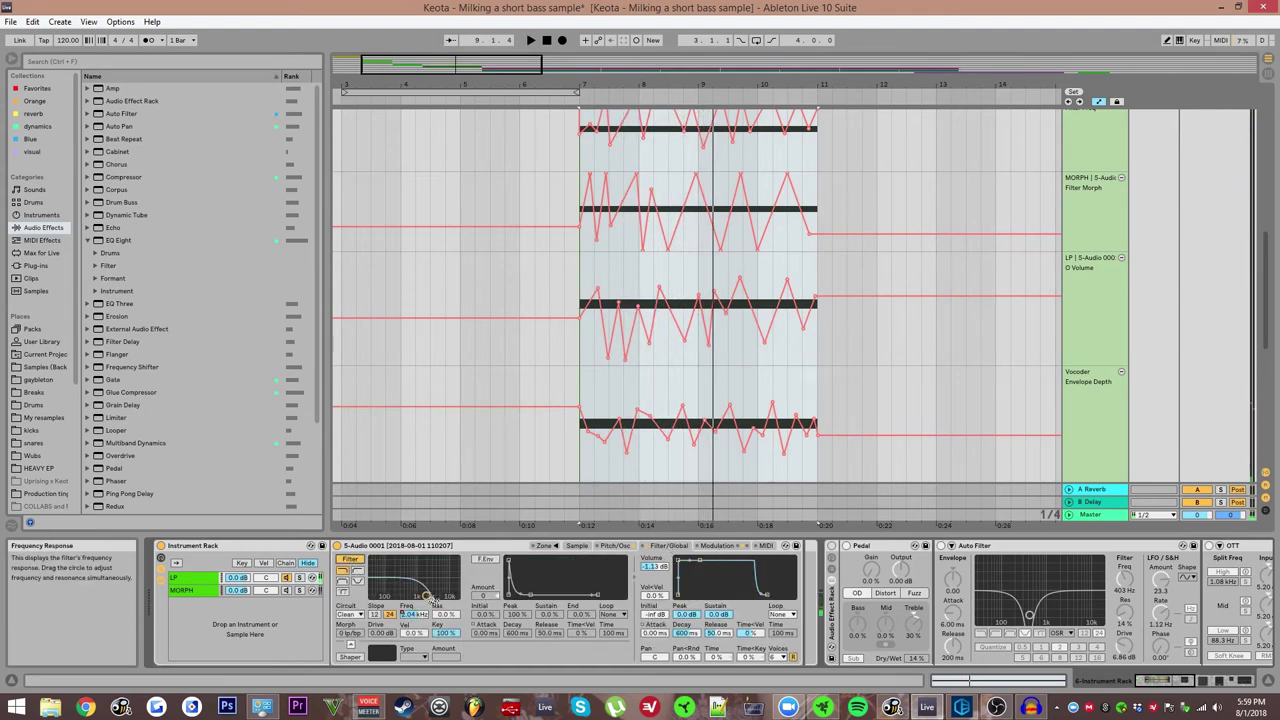
{"action": "scroll", "coordinate": [661, 340], "scroll_direction": "down", "scroll_amount": 1}
{"action": "scroll", "coordinate": [661, 340], "scroll_direction": "up", "scroll_amount": 10}
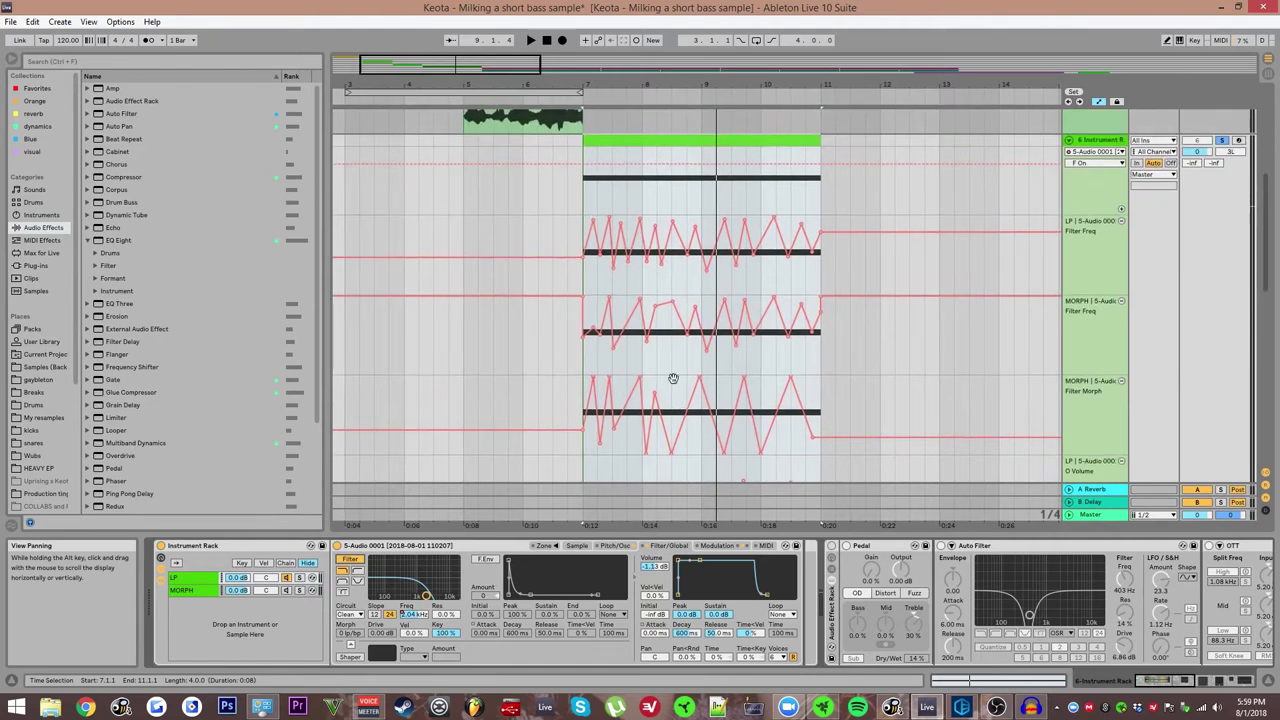
{"action": "key", "text": "space"}
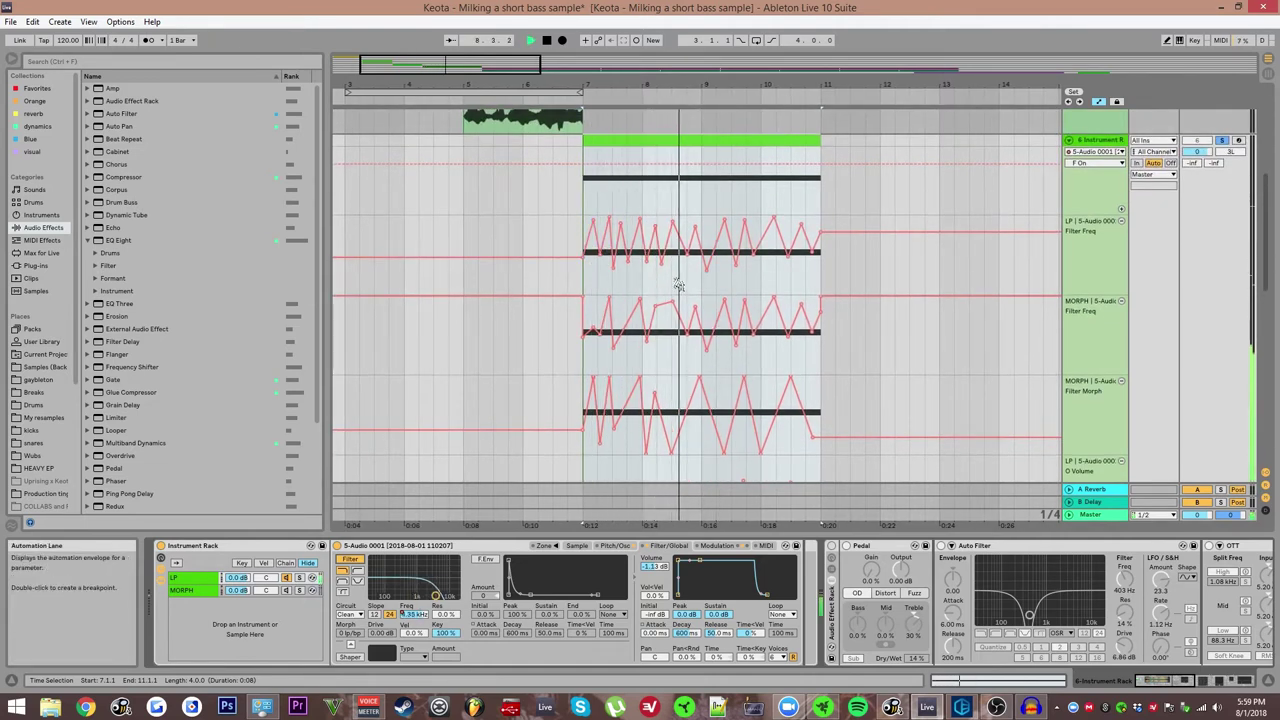
Switch to the MORPH chain and view its Sampler's sample, pitch oscillator, and filter settings.
{"action": "left_click", "coordinate": [286, 590]}
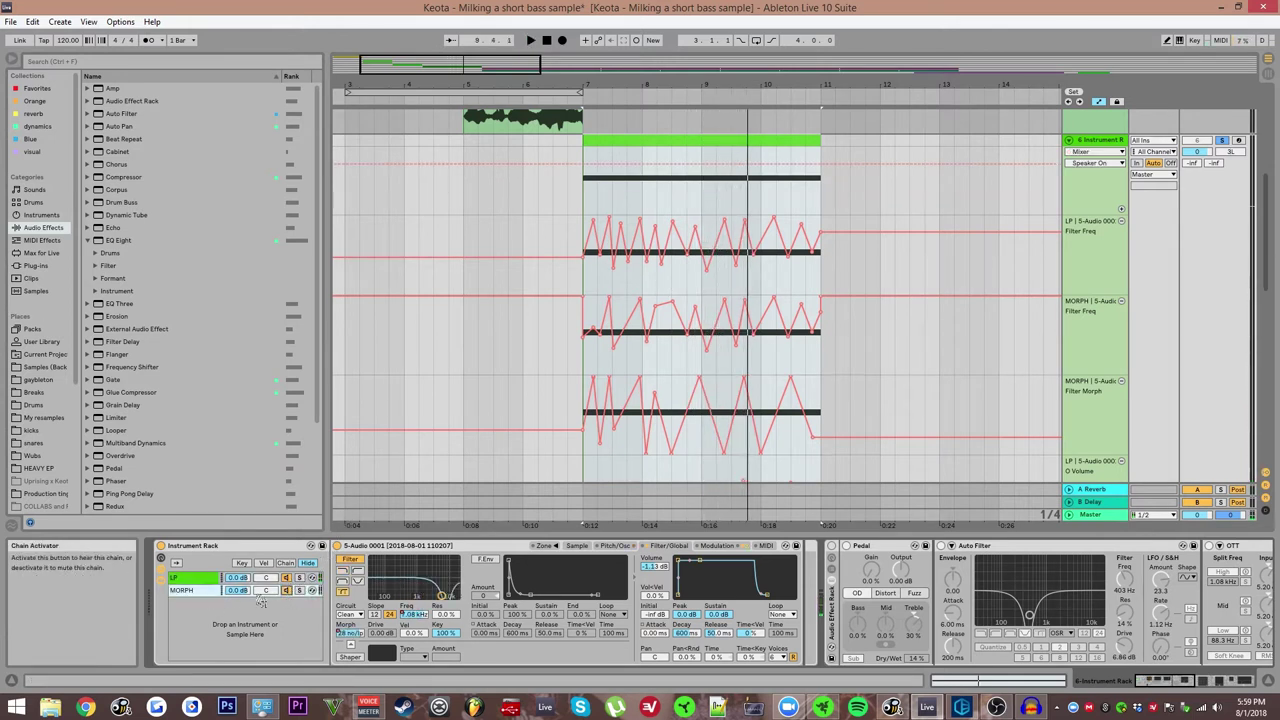
{"action": "left_click", "coordinate": [576, 545]}
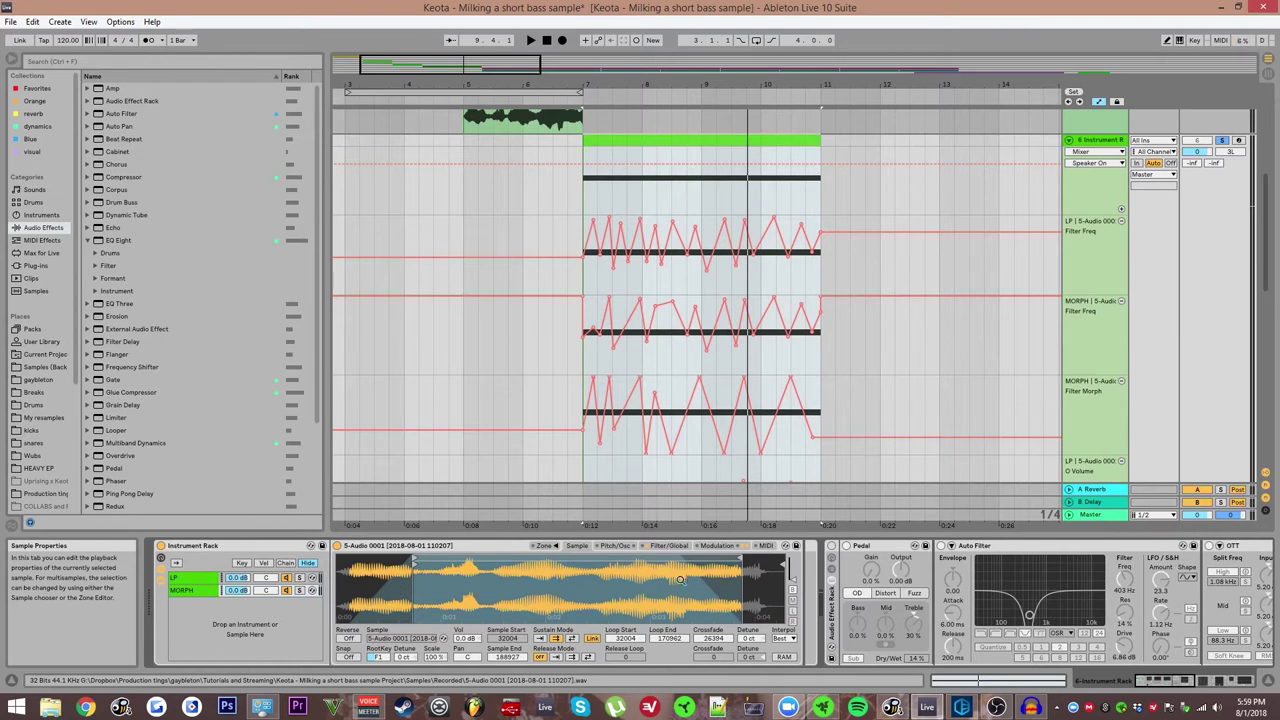
{"action": "left_click", "coordinate": [618, 546]}
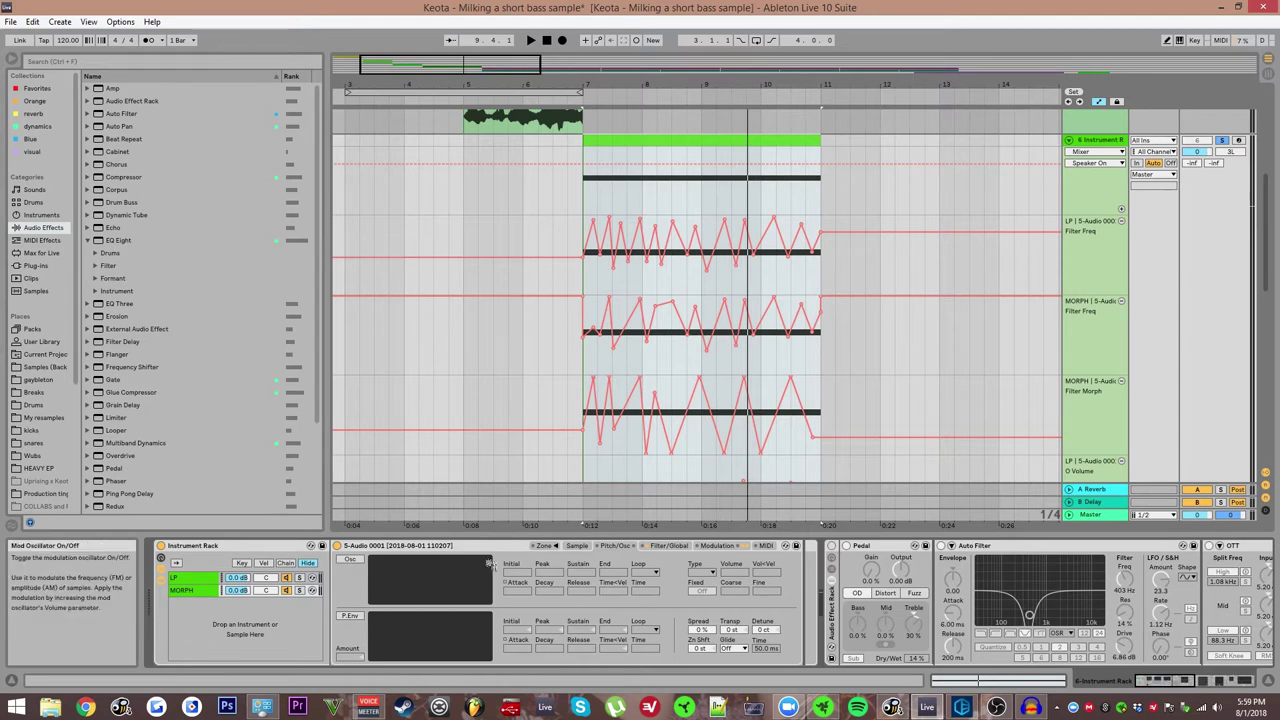
{"action": "left_click", "coordinate": [668, 548]}
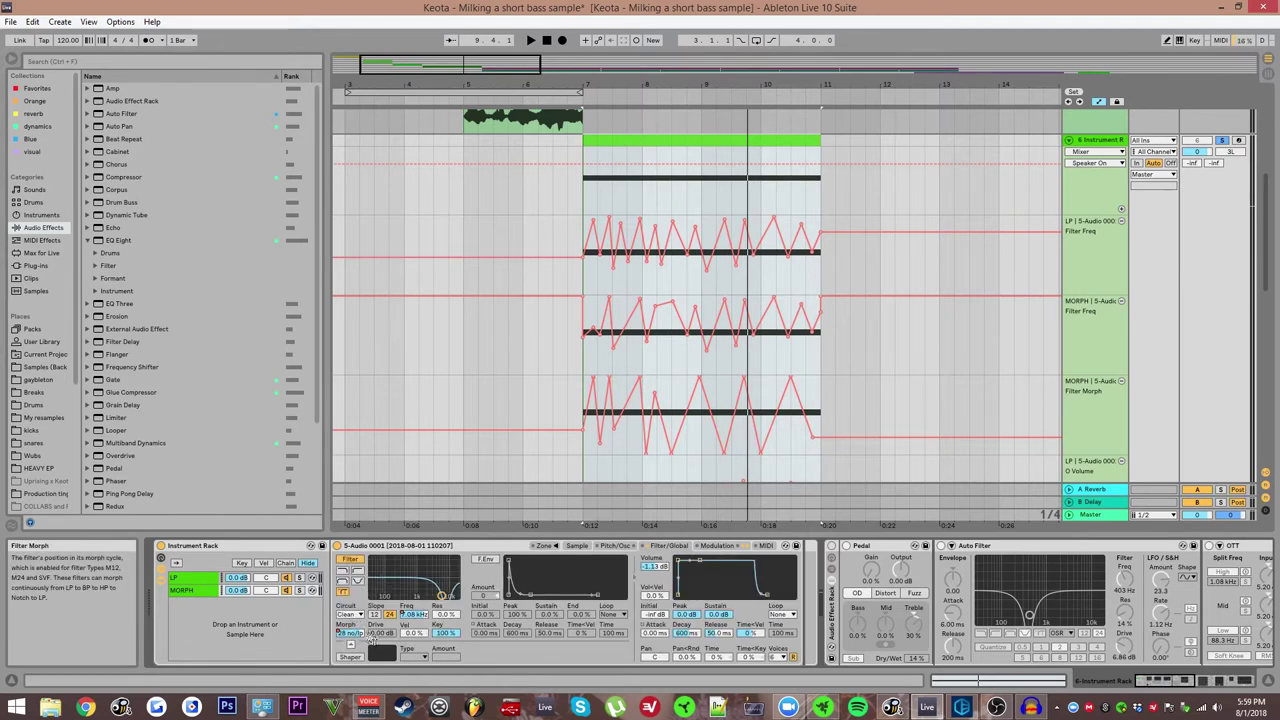
Examine the MORPH chain's Filter Freq and Filter Morph automation across bars 7 to 11.
{"action": "left_click_drag", "start_coordinate": [659, 394], "coordinate": [654, 360], "text": "alt"}
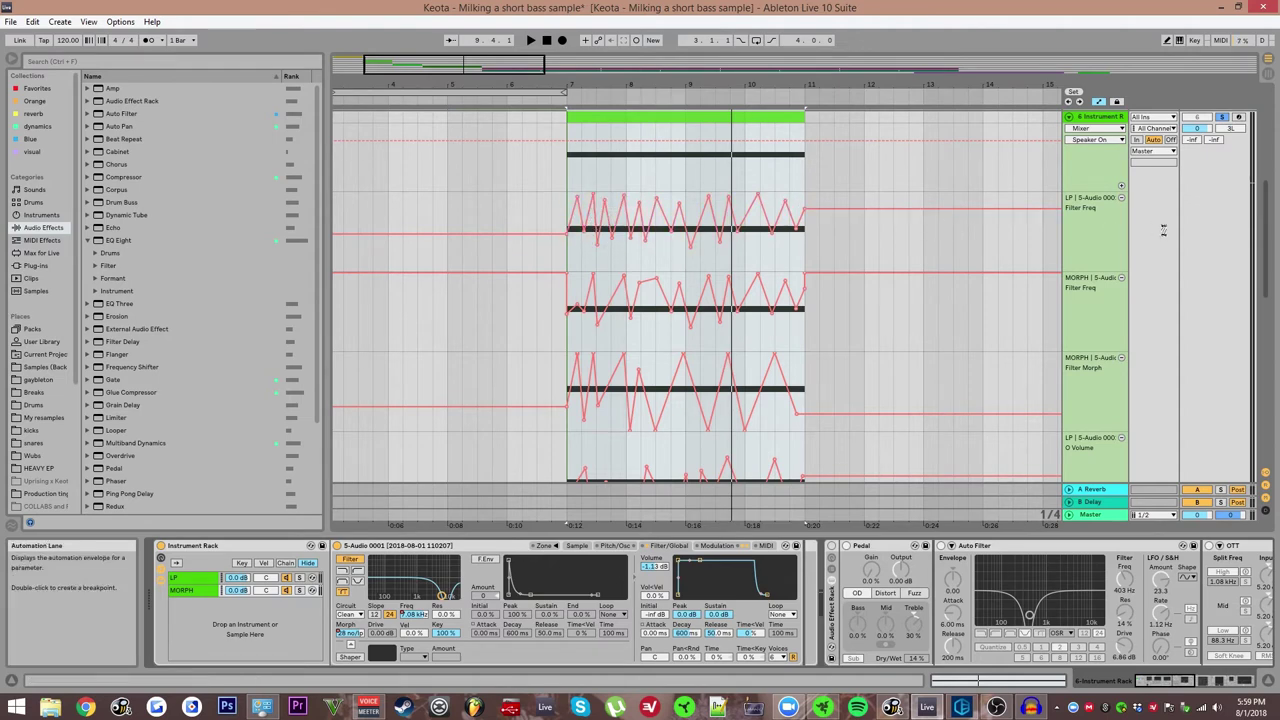
{"action": "scroll", "coordinate": [657, 289], "scroll_direction": "up", "scroll_amount": 3}
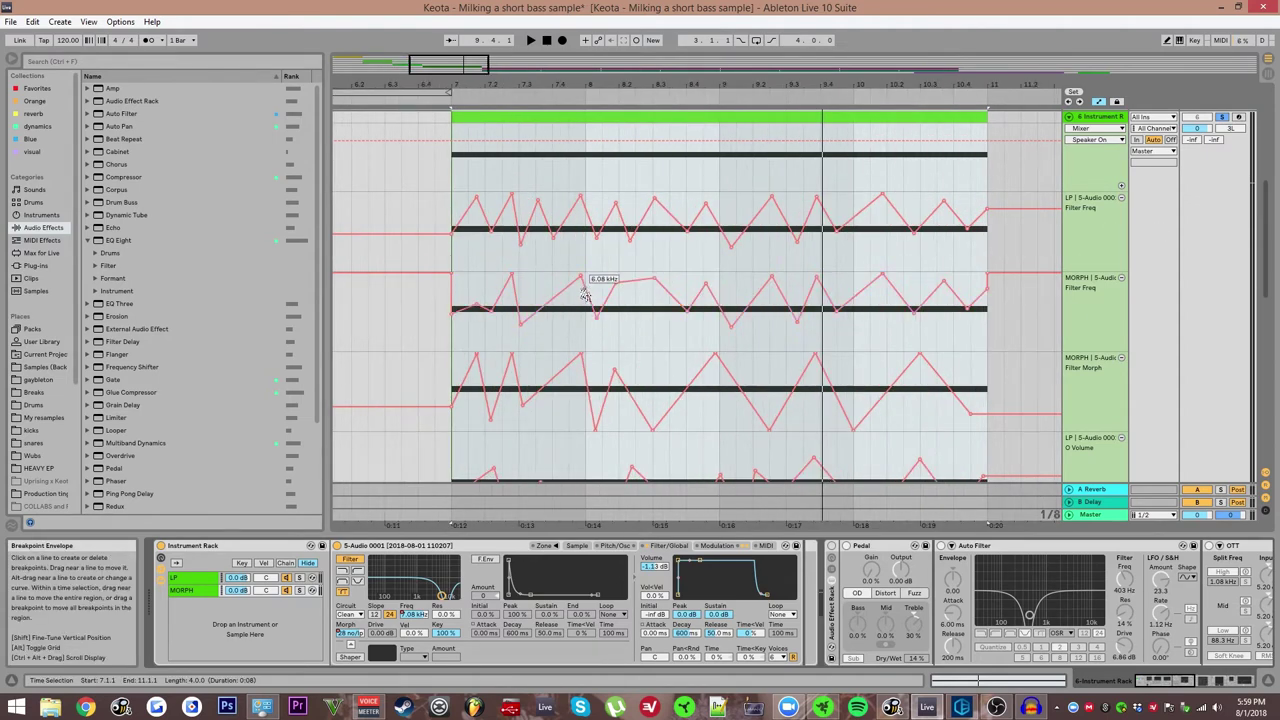
{"action": "left_click_drag", "start_coordinate": [863, 290], "coordinate": [850, 289]}
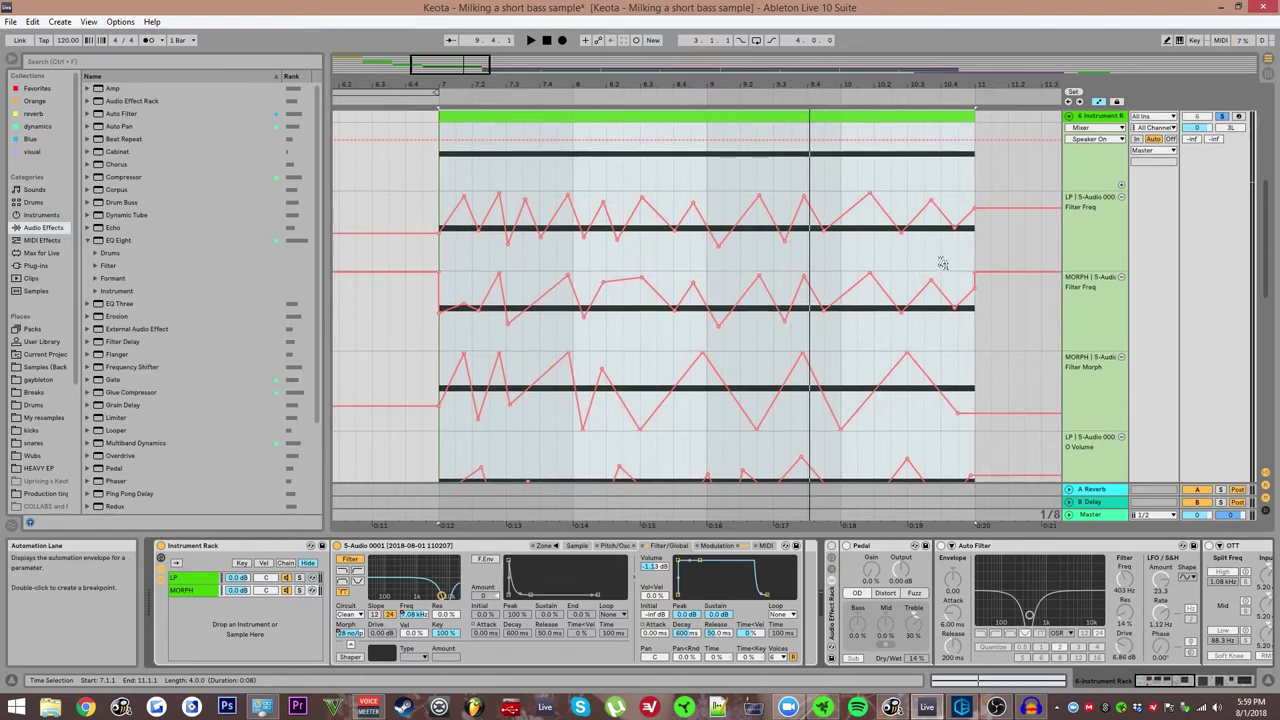
{"action": "left_click_drag", "start_coordinate": [872, 246], "coordinate": [859, 246]}
{"action": "left_click_drag", "start_coordinate": [691, 257], "coordinate": [661, 237]}
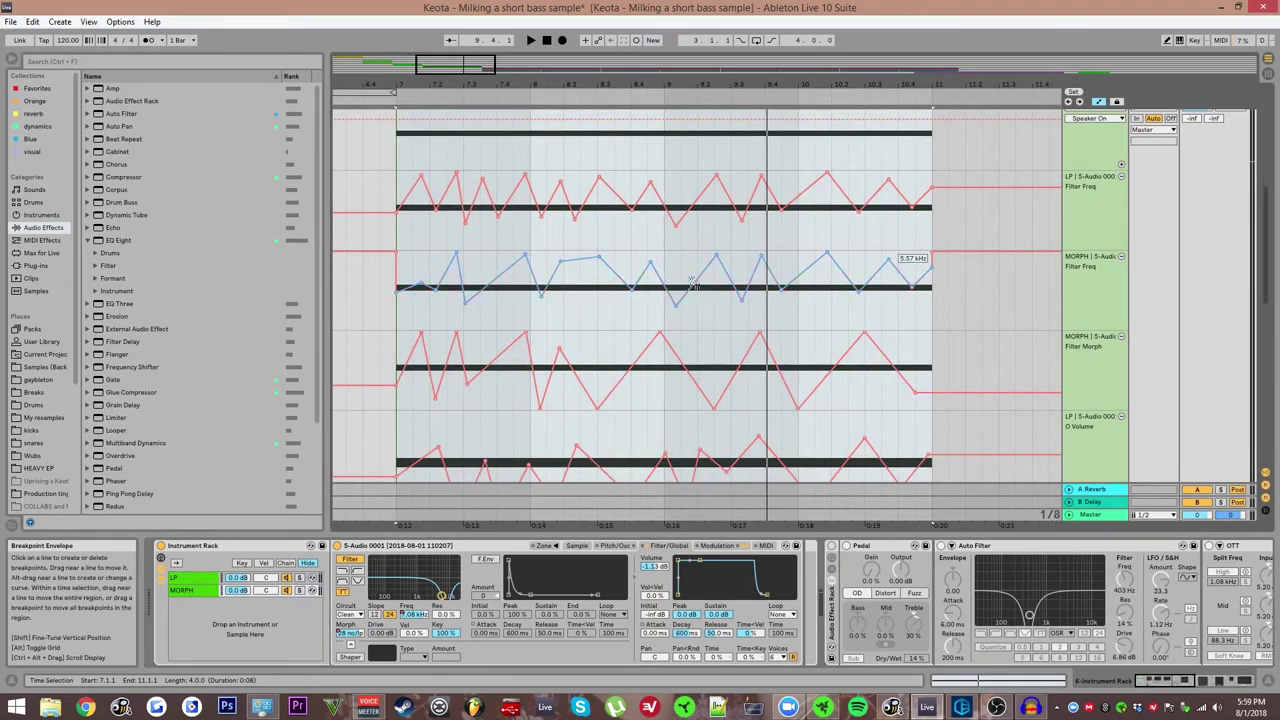
Place the insert marker at bar 9 and listen to the MORPH chain's filter morph automation from there.
{"action": "left_click", "coordinate": [668, 264]}
{"action": "scroll", "coordinate": [670, 264], "scroll_direction": "down", "scroll_amount": 1}
{"action": "scroll", "coordinate": [670, 264], "scroll_direction": "right", "scroll_amount": 1}
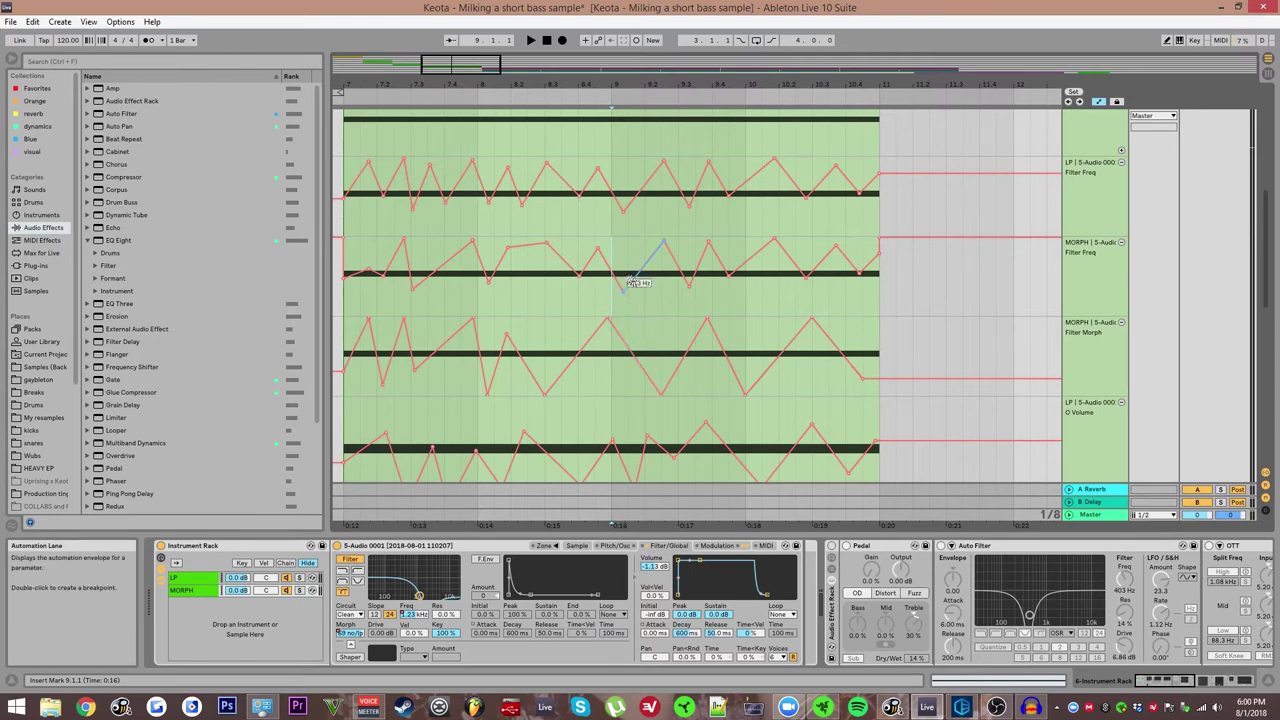
{"action": "scroll", "coordinate": [725, 338], "scroll_direction": "up", "scroll_amount": 2}
{"action": "left_click_drag", "start_coordinate": [726, 340], "coordinate": [729, 363]}
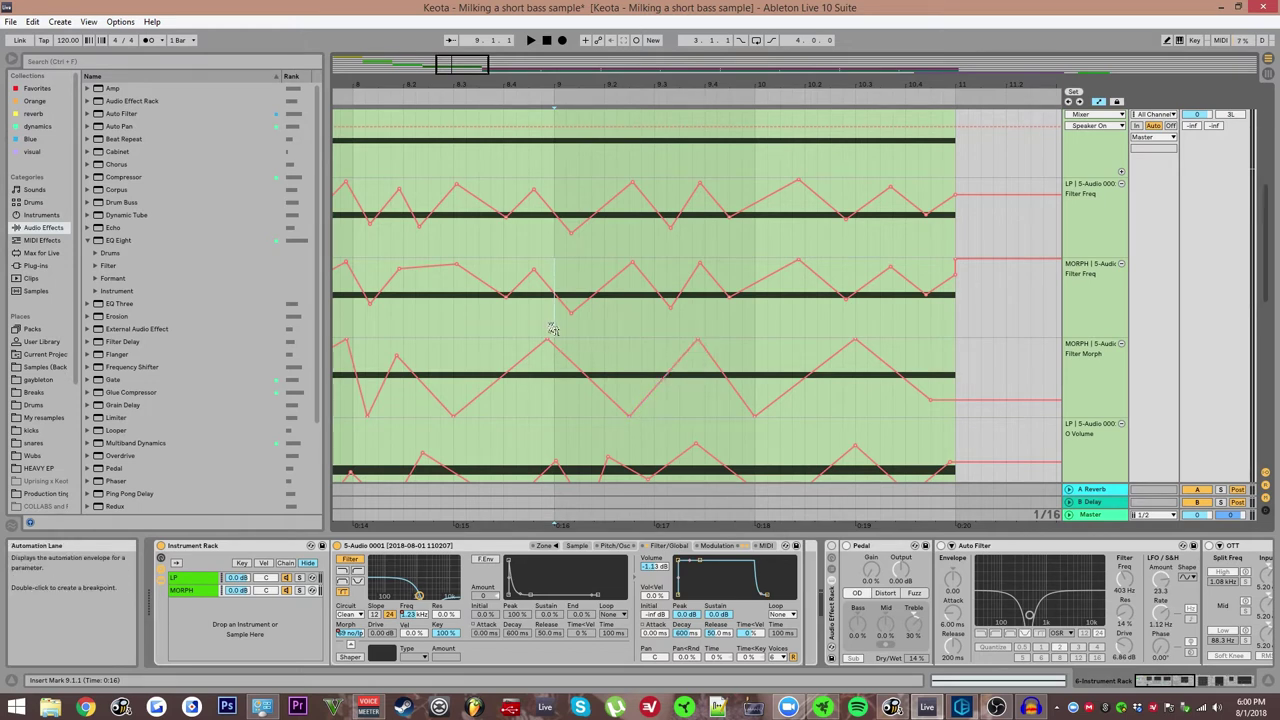
{"action": "key", "text": "space"}
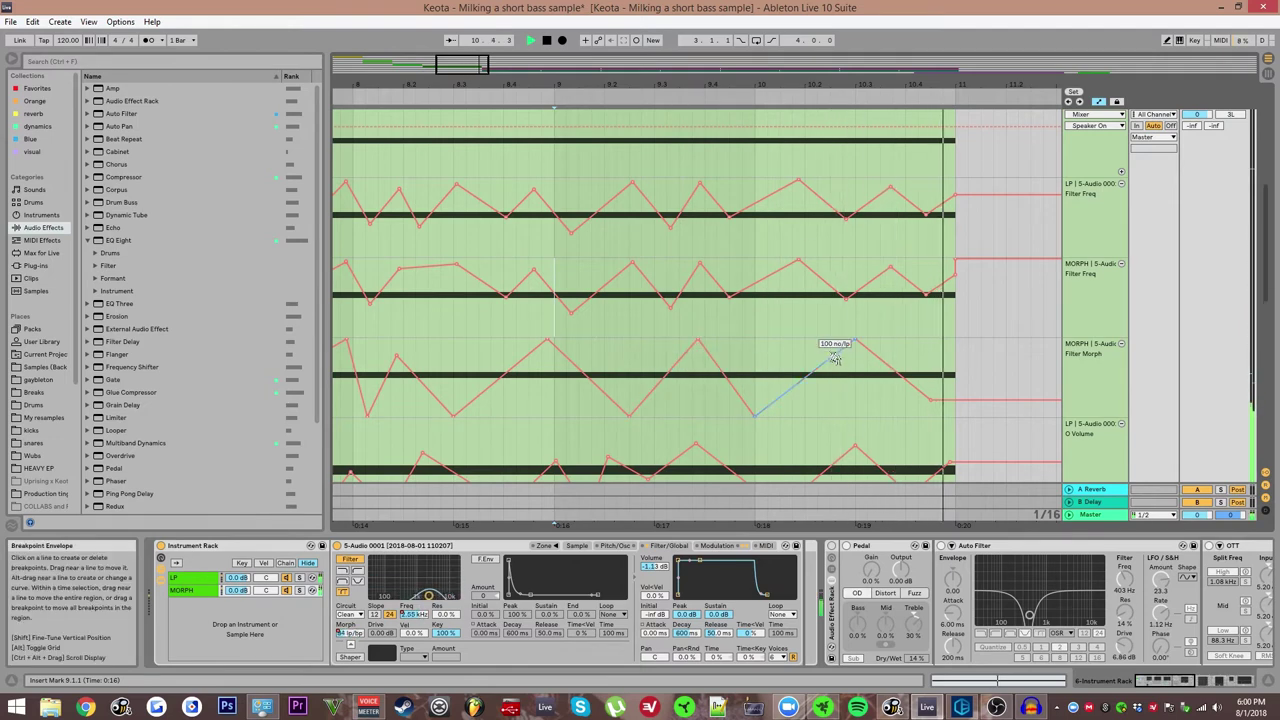
{"action": "key", "text": "space"}
Examine the effects after the Sampler: Pedal, Auto Filter, OTT, Vocoder, Saturator, and EQ Eight.
{"action": "scroll", "coordinate": [965, 557], "scroll_direction": "right", "scroll_amount": 3}
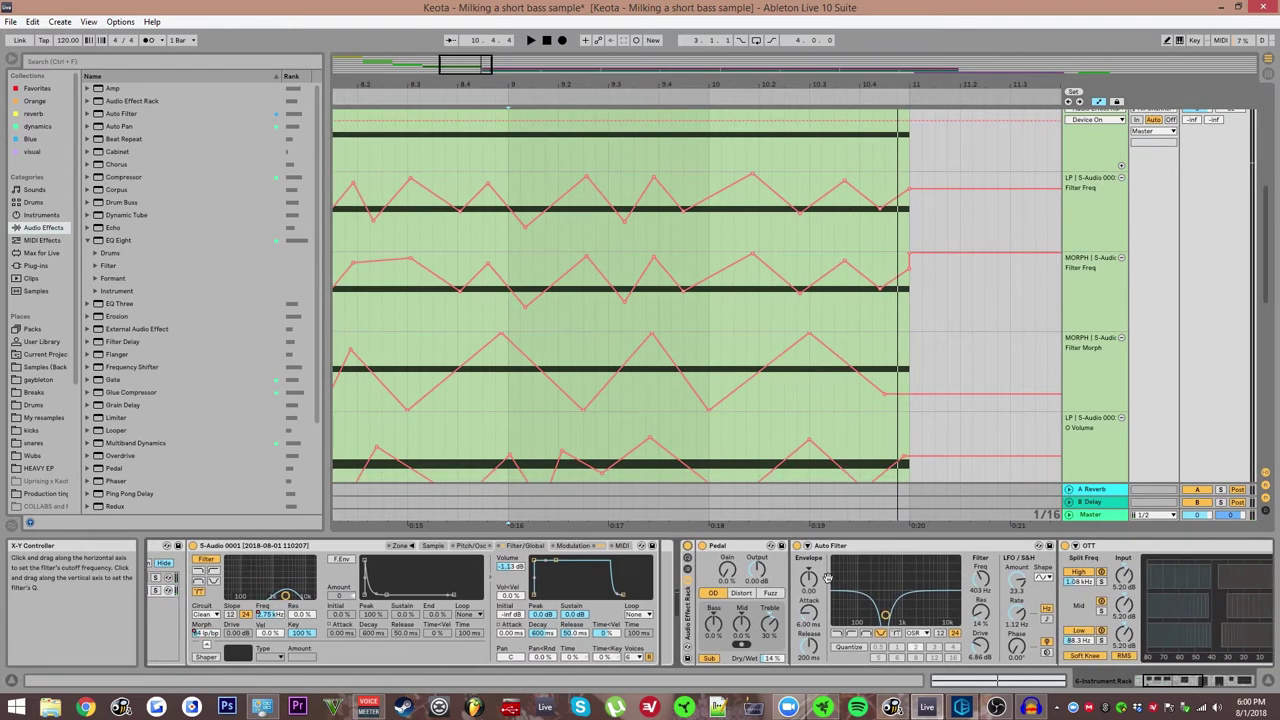
{"action": "scroll", "coordinate": [757, 560], "scroll_direction": "right", "scroll_amount": 3}
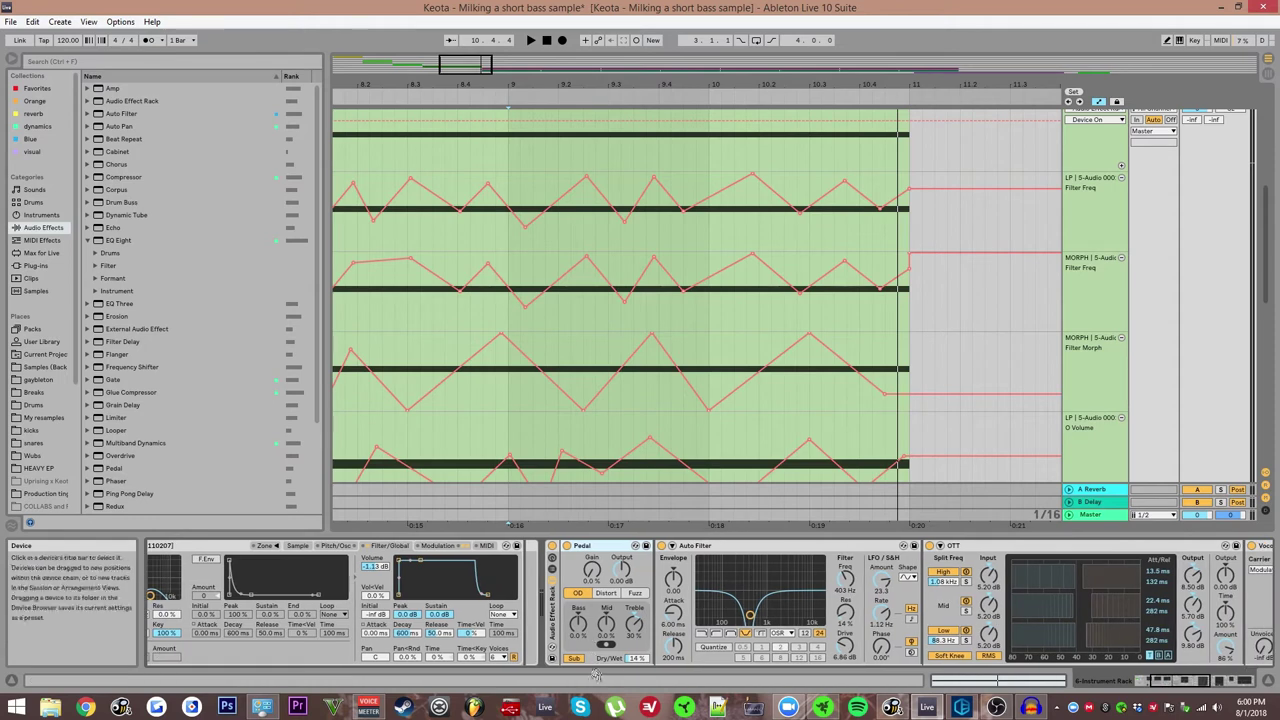
{"action": "scroll", "coordinate": [630, 660], "scroll_direction": "right", "scroll_amount": 3}
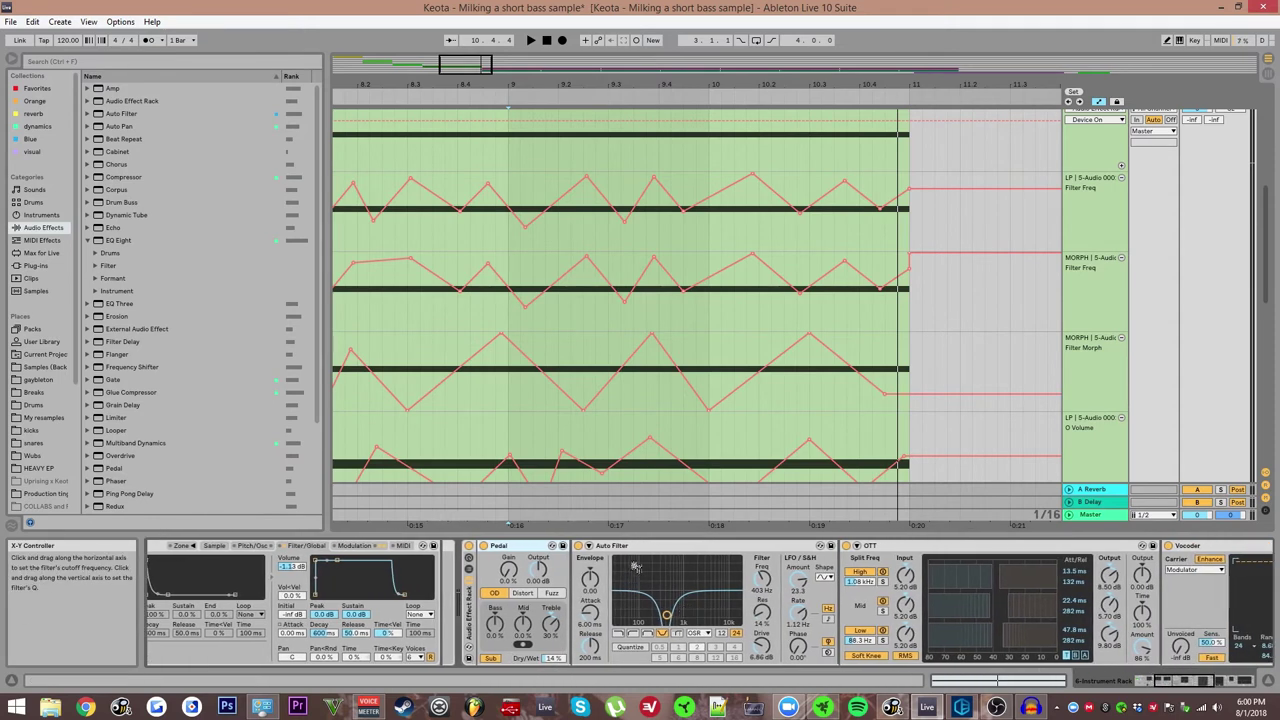
{"action": "scroll", "coordinate": [643, 641], "scroll_direction": "right", "scroll_amount": 1}
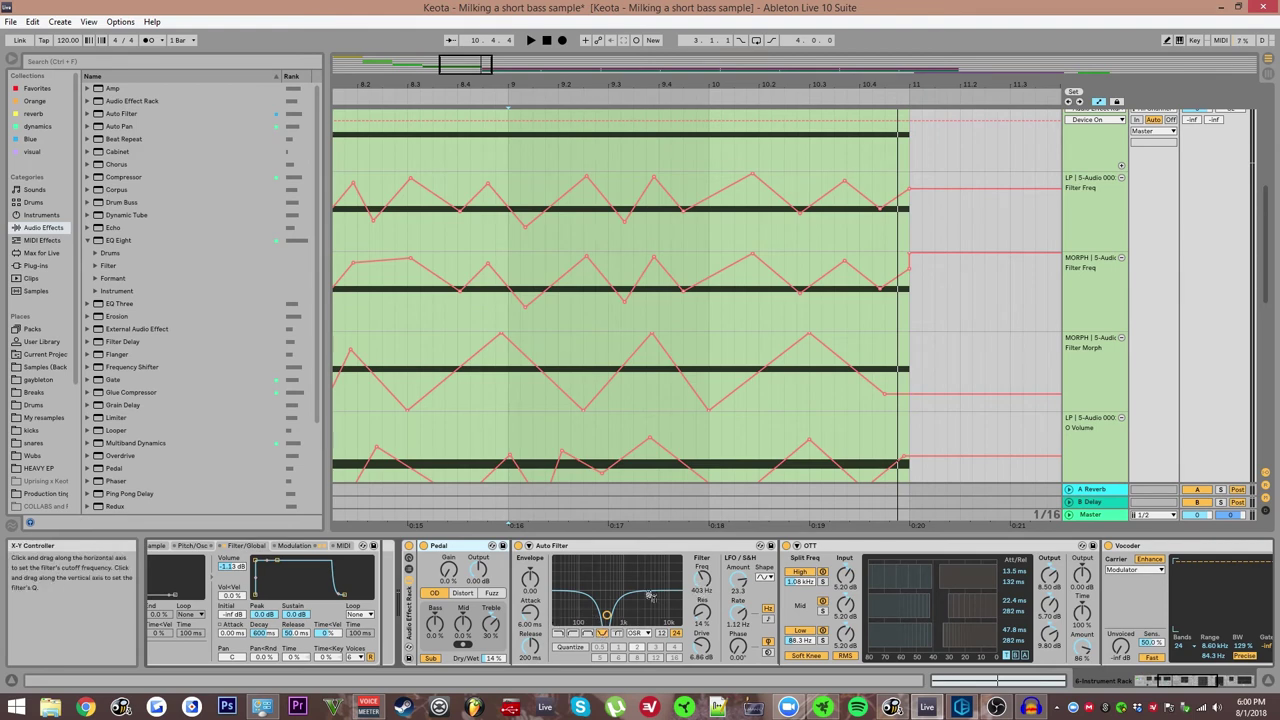
{"action": "scroll", "coordinate": [641, 602], "scroll_direction": "right", "scroll_amount": 5}
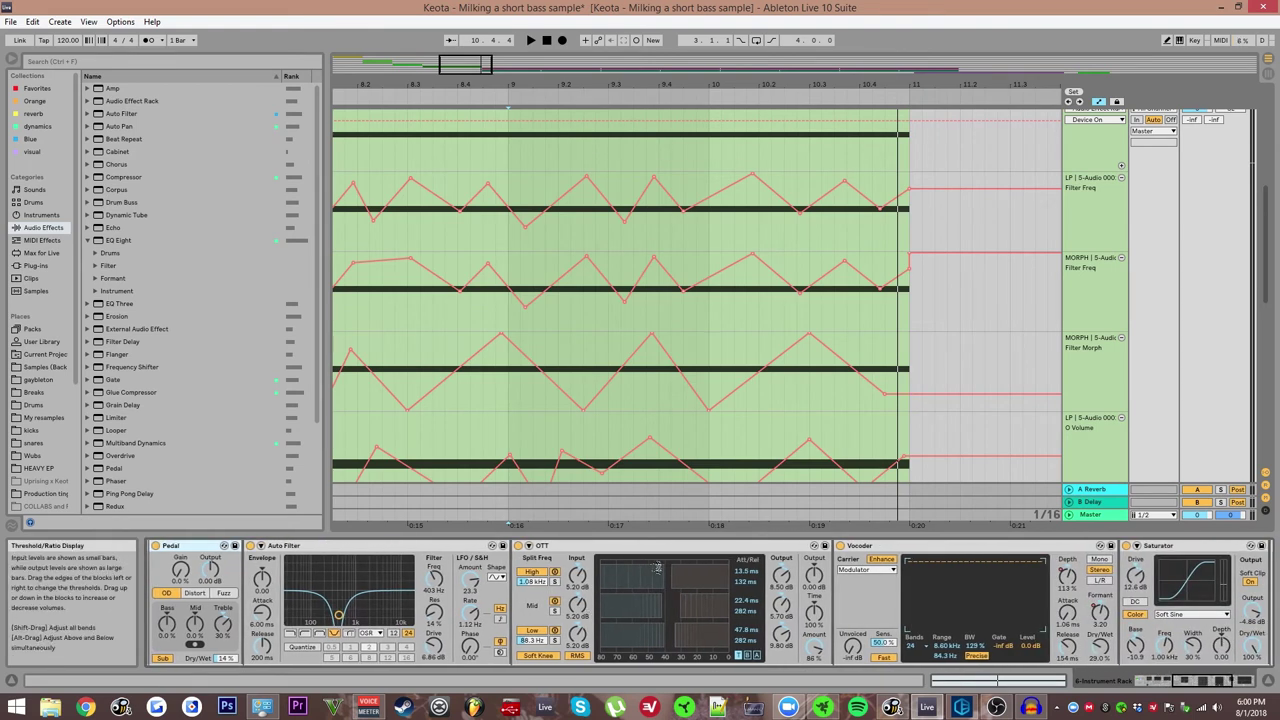
{"action": "scroll", "coordinate": [669, 558], "scroll_direction": "right", "scroll_amount": 7}
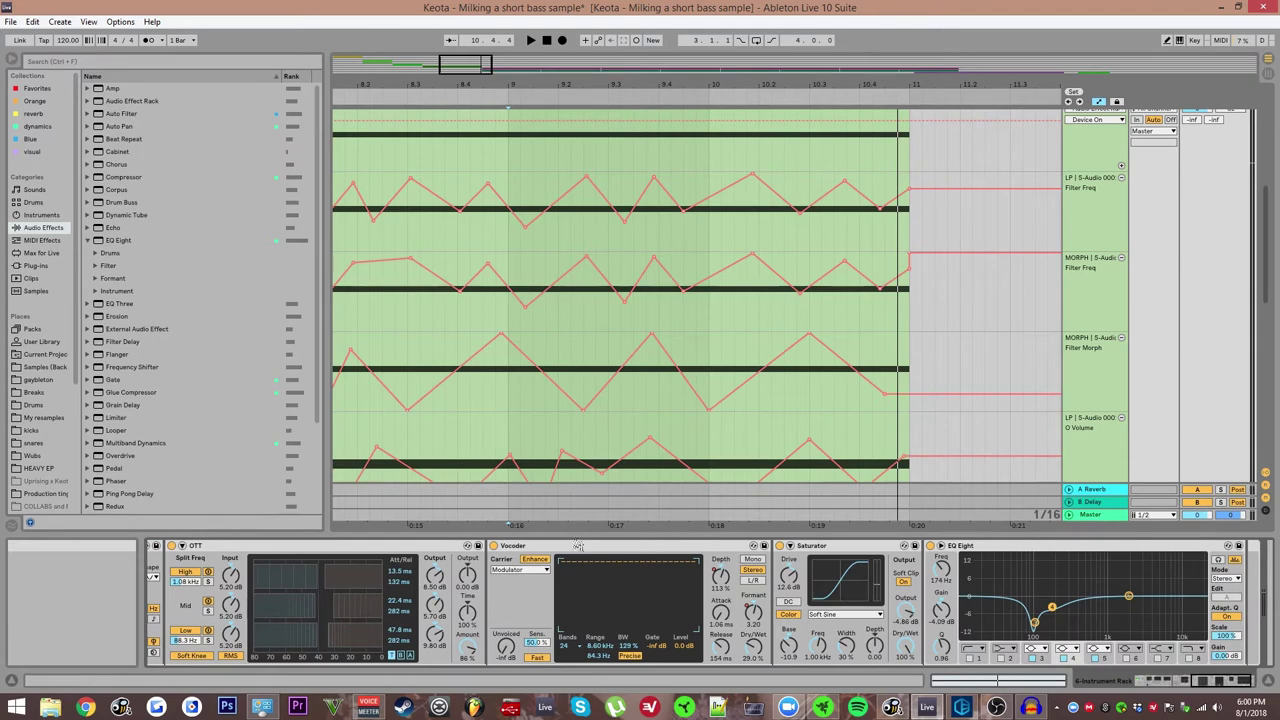
{"action": "scroll", "coordinate": [687, 590], "scroll_direction": "right", "scroll_amount": 1}
{"action": "left_click_drag", "start_coordinate": [671, 373], "coordinate": [736, 185]}
{"action": "left_click", "coordinate": [794, 547]}
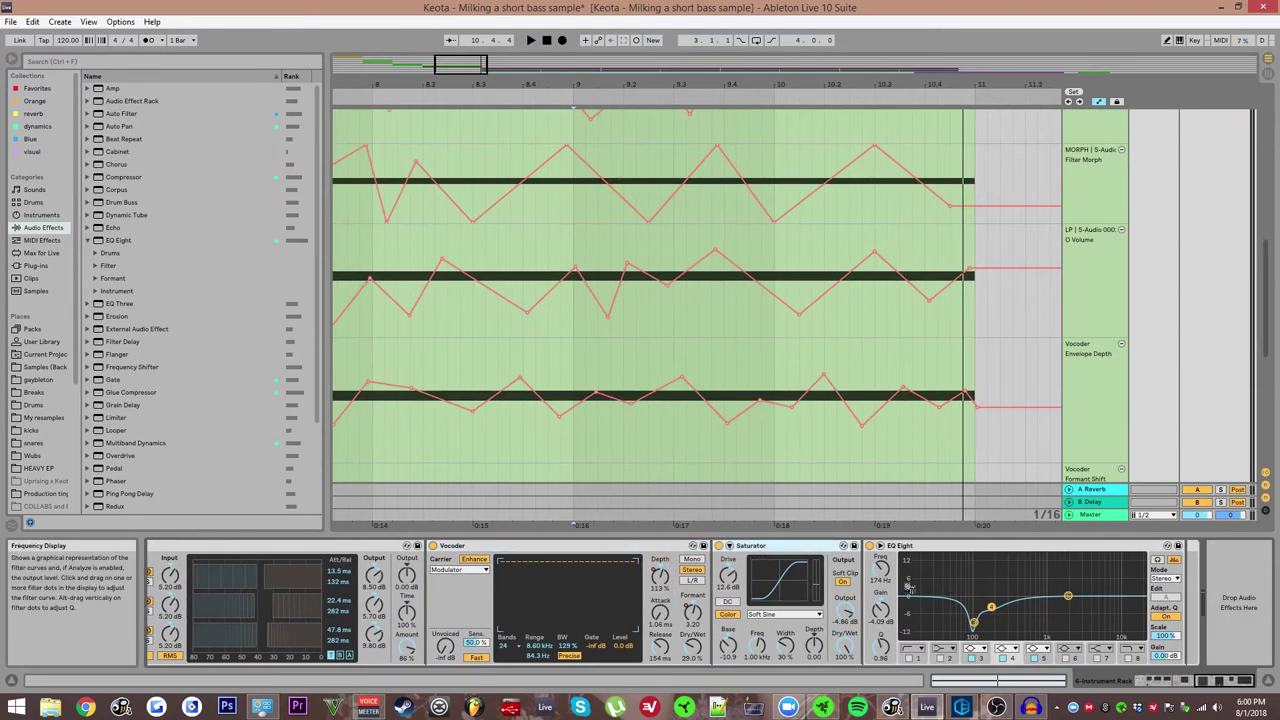
{"action": "left_click", "coordinate": [937, 547]}
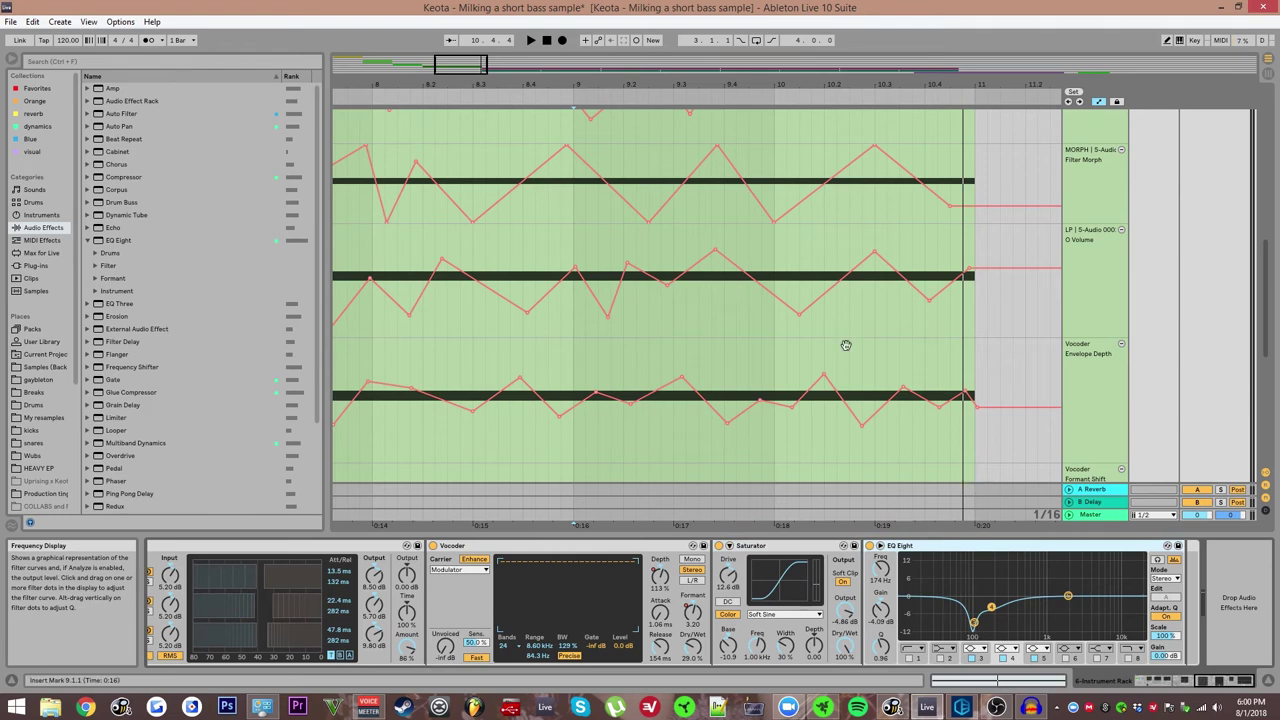
View the Vocoder's Envelope Depth and Formant Shift automation lanes and listen to them from bar 9.
{"action": "left_click_drag", "start_coordinate": [846, 345], "coordinate": [877, 208]}
{"action": "scroll", "coordinate": [829, 260], "scroll_direction": "down", "scroll_amount": 3}
{"action": "key", "text": "space"}
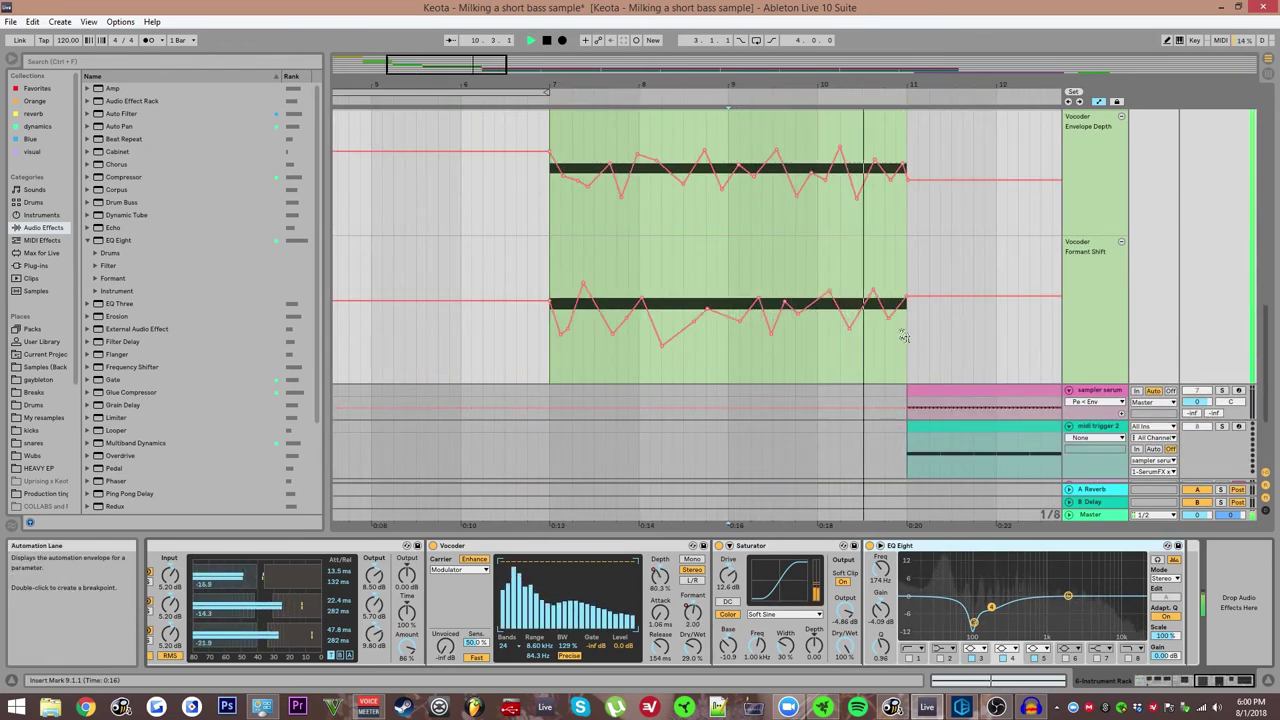
{"action": "key", "text": "space"}
Hide the automation lanes and select the first clip on the sampler serum track, starting at bar 11.
{"action": "left_click_drag", "start_coordinate": [939, 348], "coordinate": [671, 191]}
{"action": "left_click", "coordinate": [600, 320]}
{"action": "scroll", "coordinate": [674, 315], "scroll_direction": "down", "scroll_amount": 1}
{"action": "scroll", "coordinate": [710, 300], "scroll_direction": "down", "scroll_amount": 1}
{"action": "scroll", "coordinate": [643, 251], "scroll_direction": "down", "scroll_amount": 1}
{"action": "key", "text": "a"}
{"action": "left_click_drag", "start_coordinate": [637, 263], "coordinate": [642, 313]}
{"action": "left_click", "coordinate": [641, 313]}
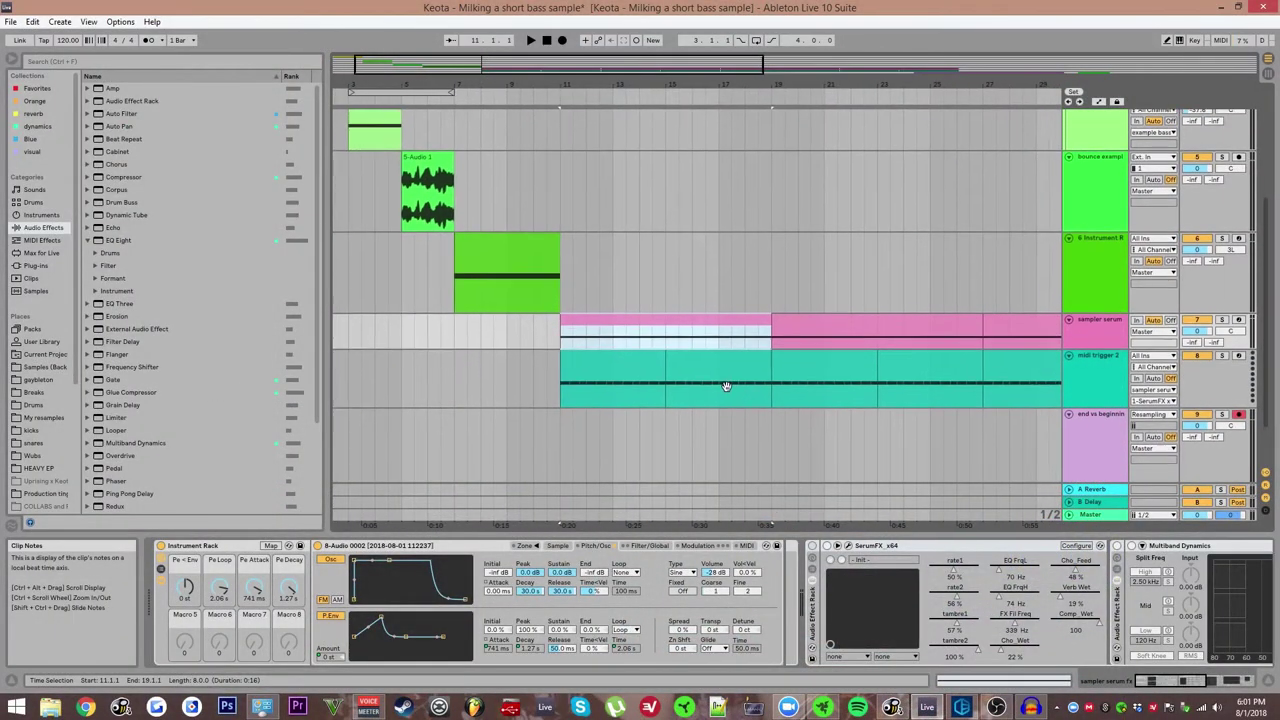
View the sample and its loop settings in the sampler serum track's Sampler.
{"action": "left_click_drag", "start_coordinate": [726, 386], "coordinate": [703, 409]}
{"action": "left_click", "coordinate": [557, 545]}
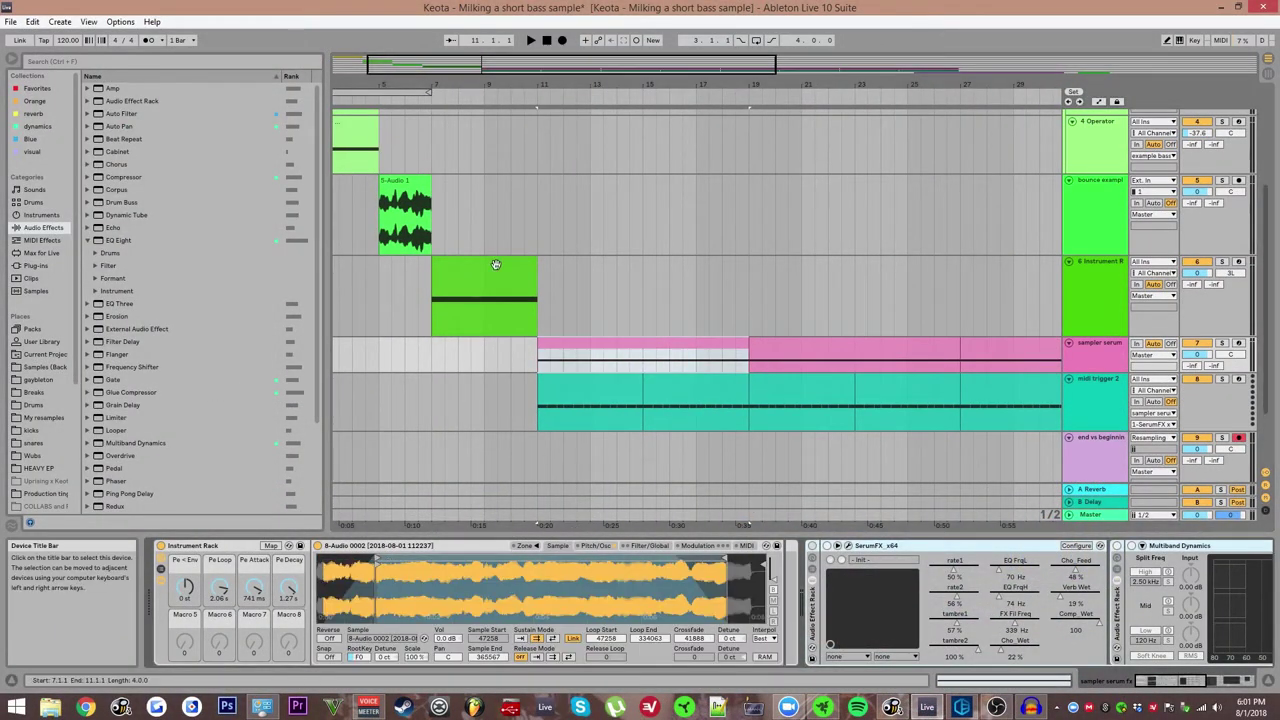
{"action": "scroll", "coordinate": [573, 353], "scroll_direction": "up", "scroll_amount": 2}
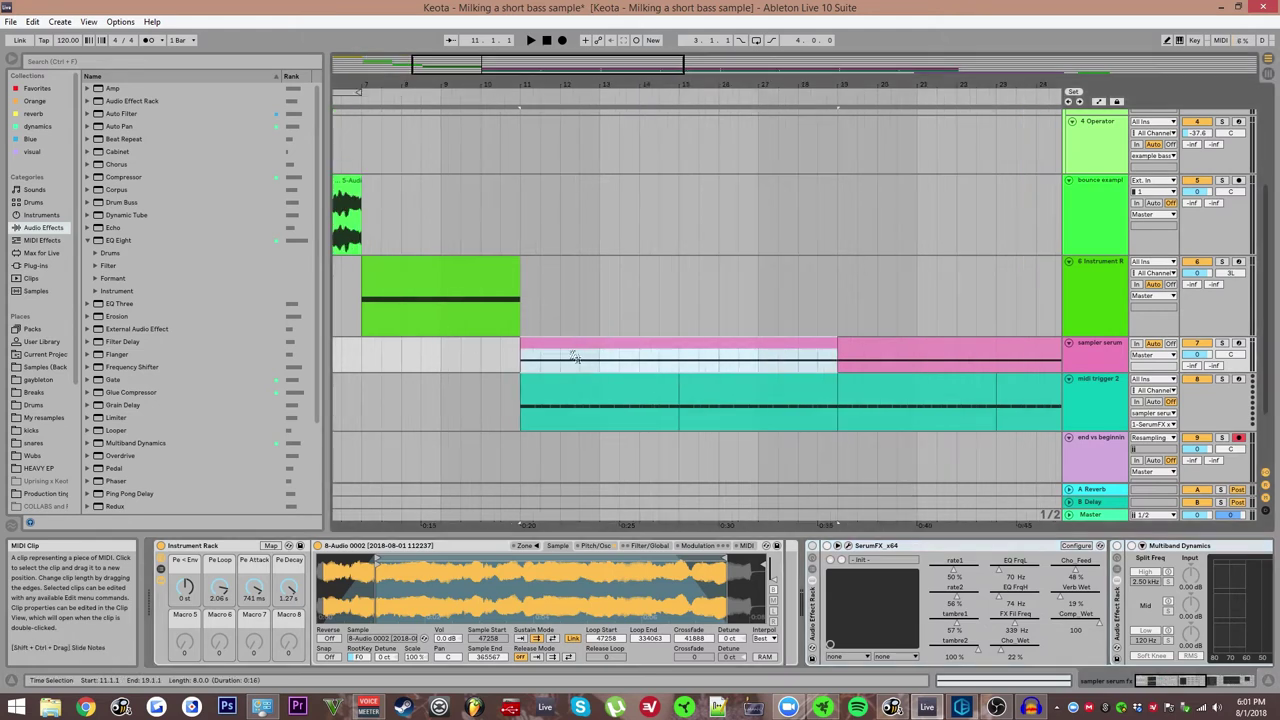
Select the Instrument Rack clip at bar 7 for comparison, and reselect the sampler serum clip starting at bar 11.
{"action": "scroll", "coordinate": [574, 355], "scroll_direction": "up", "scroll_amount": 1}
{"action": "left_click_drag", "start_coordinate": [566, 349], "coordinate": [644, 356]}
{"action": "left_click", "coordinate": [491, 265]}
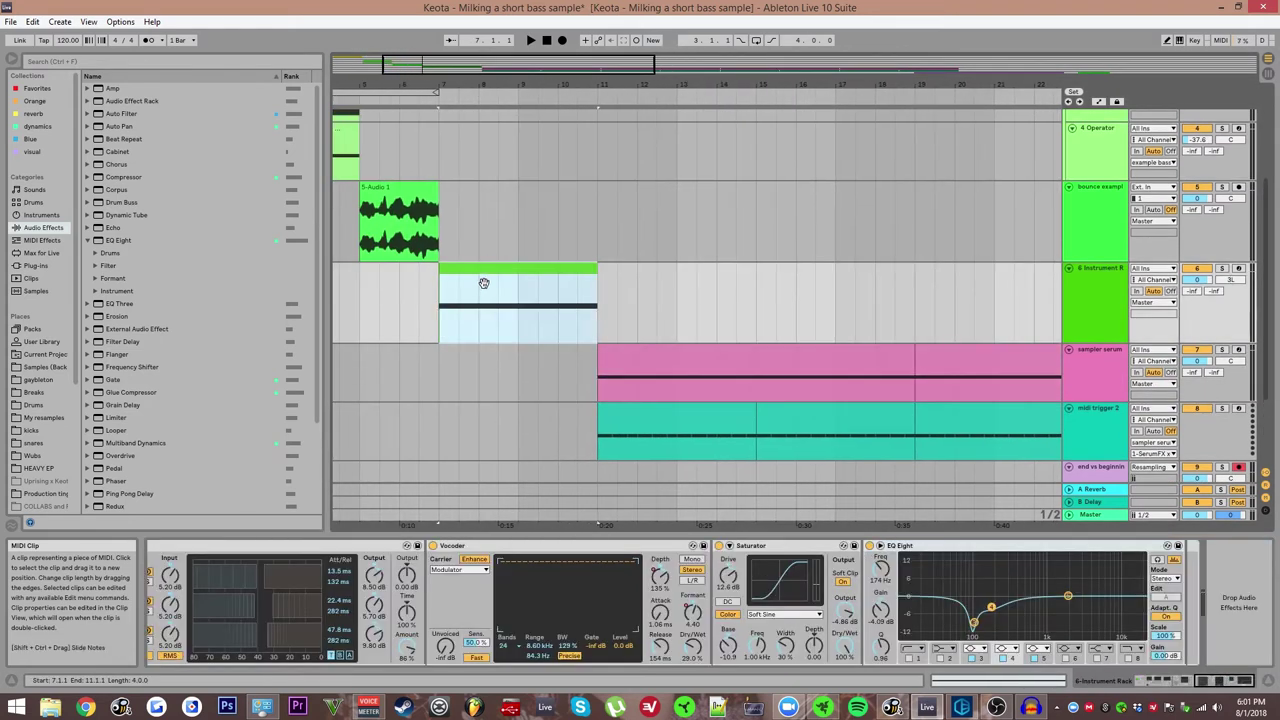
{"action": "left_click", "coordinate": [660, 366]}
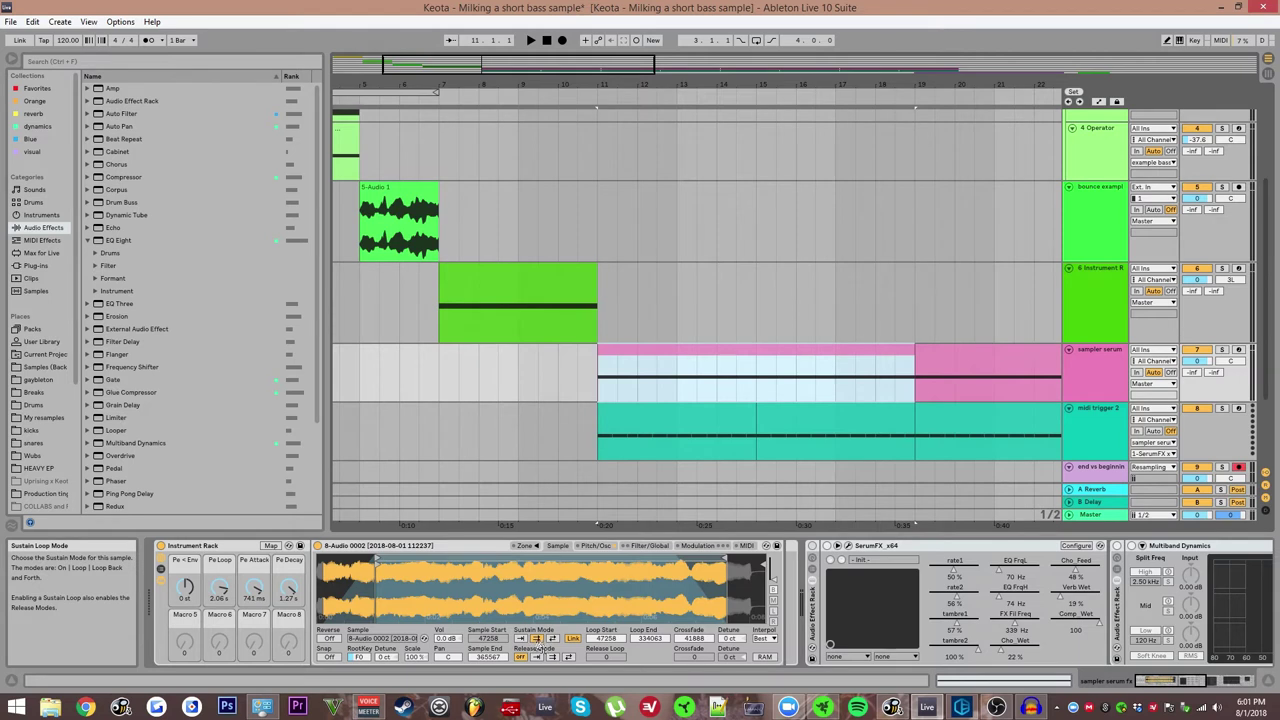
Look through the Sampler's Pitch/Osc, Sample, Filter/Global, and Modulation settings.
{"action": "left_click", "coordinate": [596, 547]}
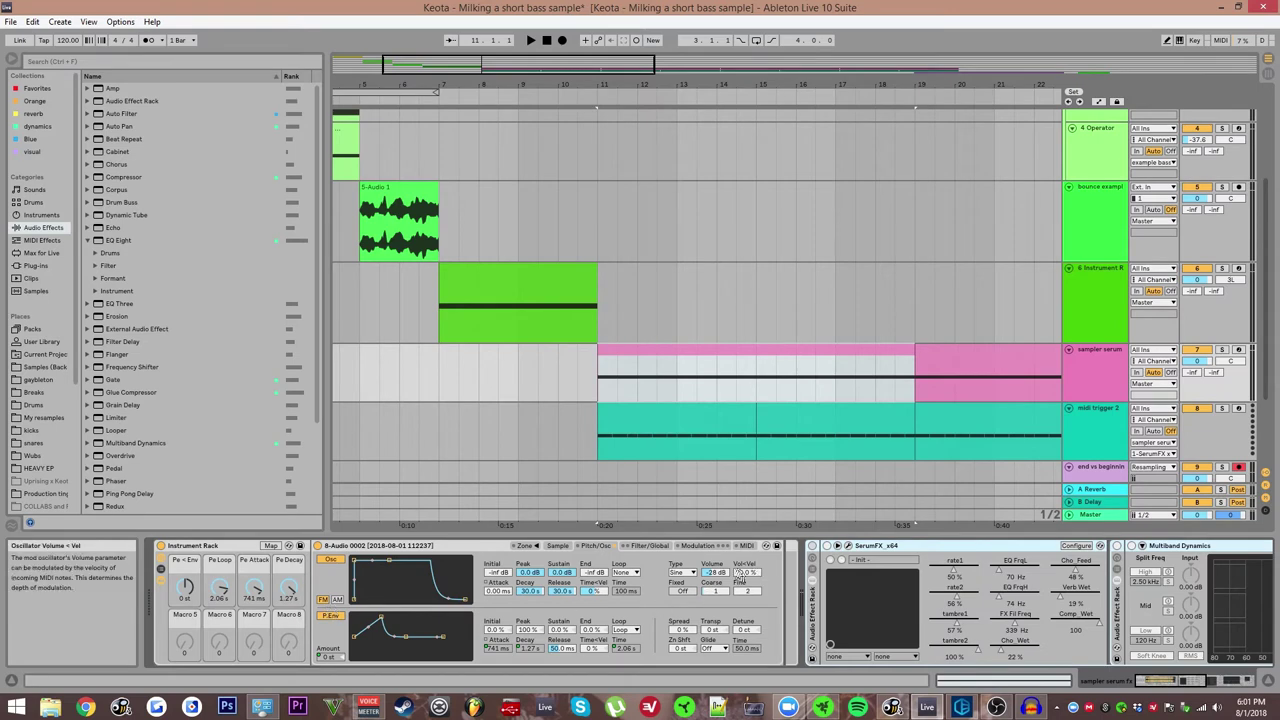
{"action": "left_click", "coordinate": [560, 547]}
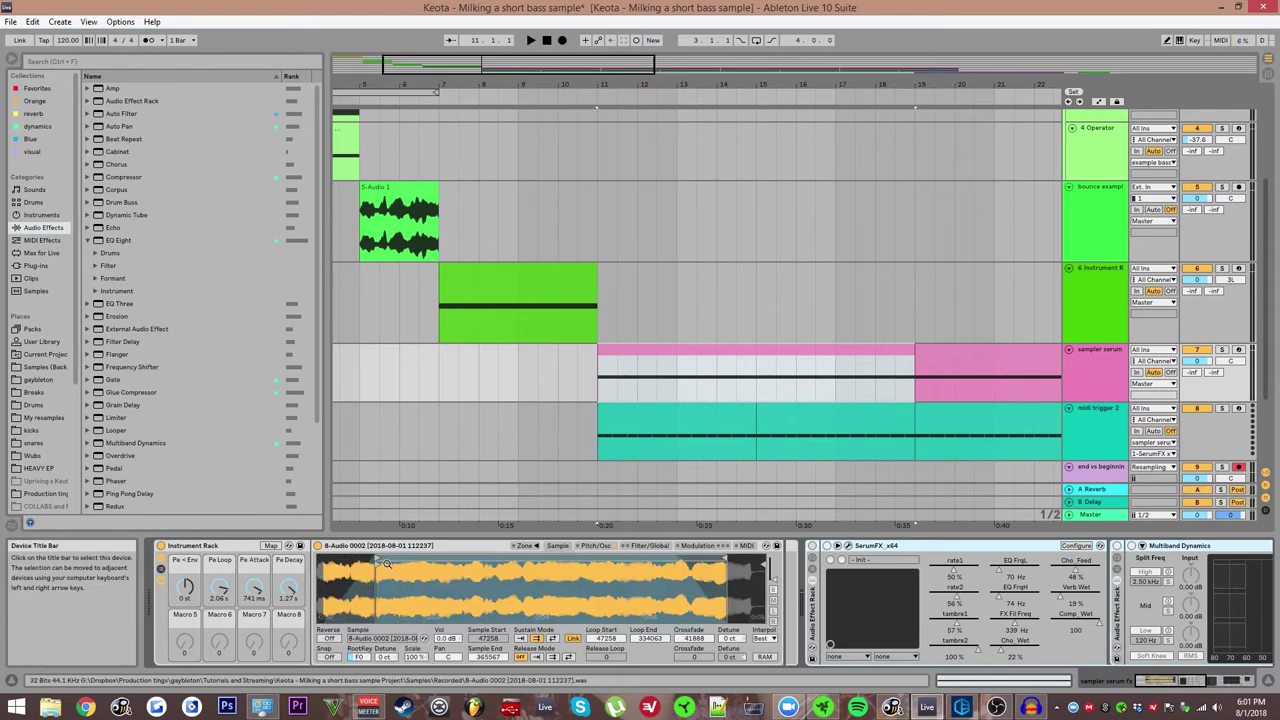
{"action": "left_click", "coordinate": [650, 547]}
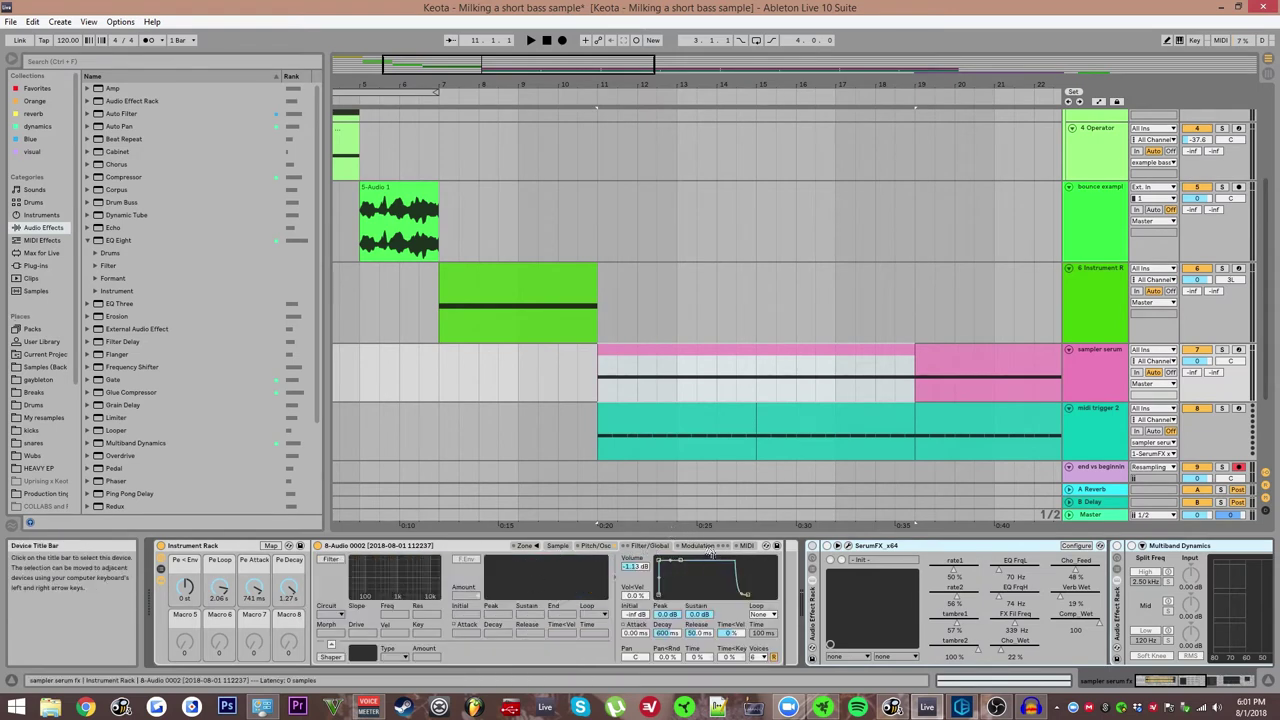
{"action": "left_click", "coordinate": [698, 546]}
Set the Sampler's pitch envelope attack to 248 ms and its loop time to 1.74 s using the rack macros.
{"action": "left_click", "coordinate": [593, 547]}
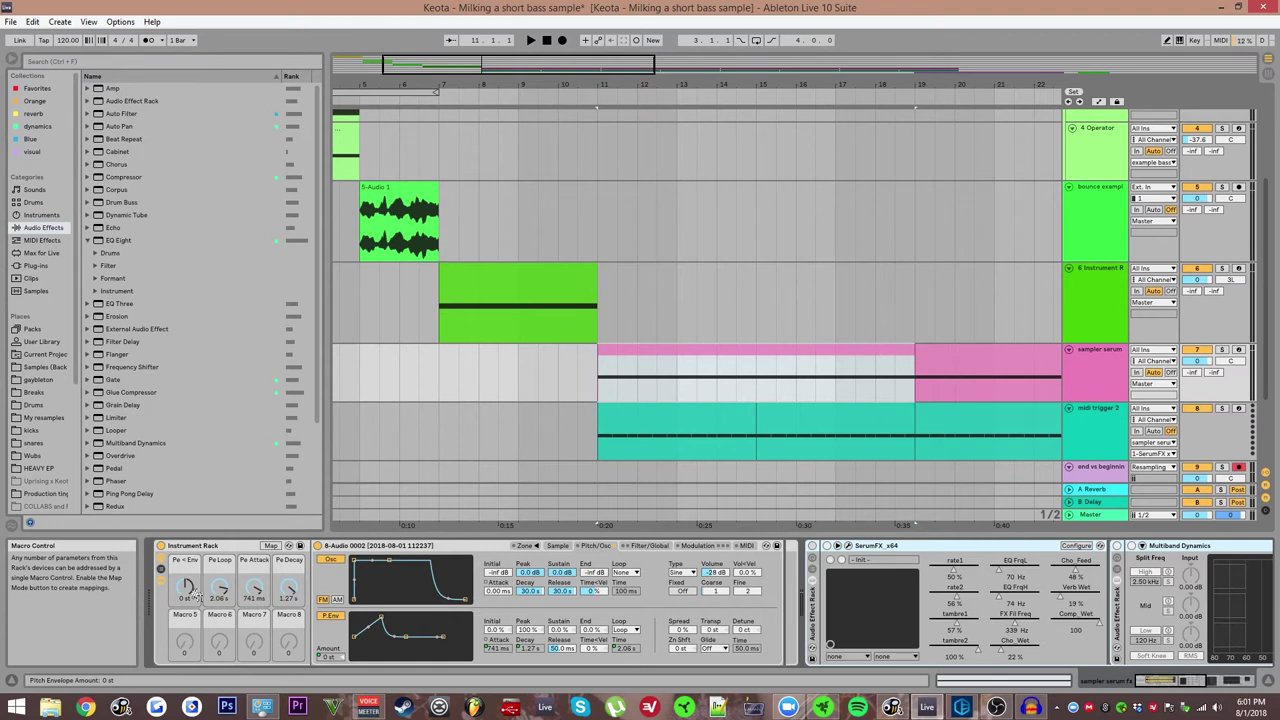
{"action": "left_click", "coordinate": [511, 652]}
{"action": "left_click_drag", "start_coordinate": [188, 598], "coordinate": [188, 606]}
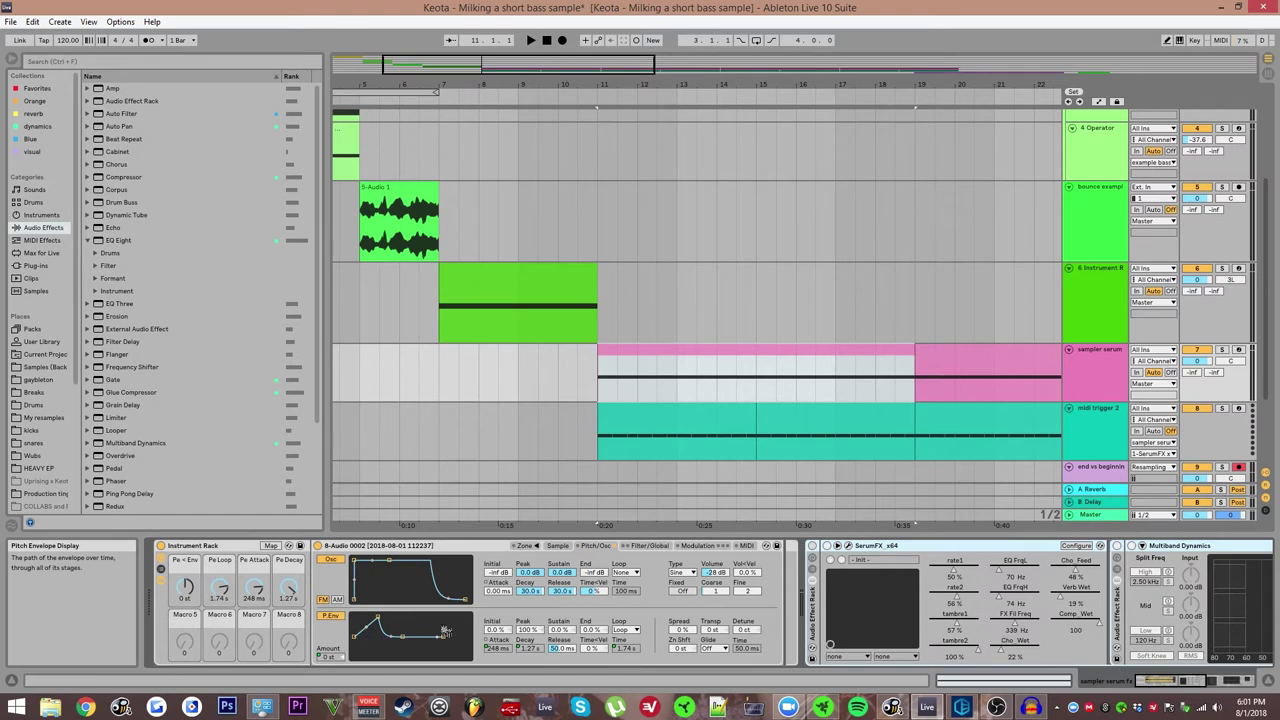
Open the SerumFX plug-in window from the sampler serum track's effect chain.
{"action": "scroll", "coordinate": [517, 557], "scroll_direction": "right", "scroll_amount": 5}
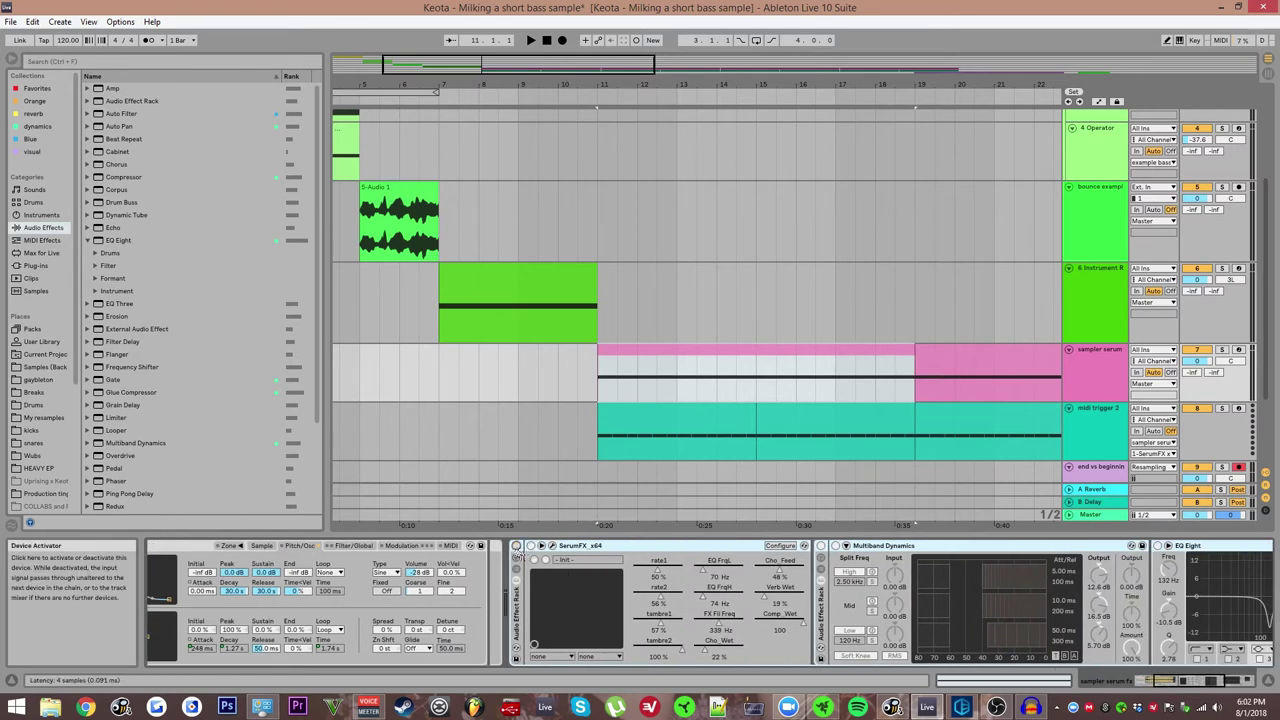
{"action": "scroll", "coordinate": [517, 557], "scroll_direction": "right", "scroll_amount": 2}
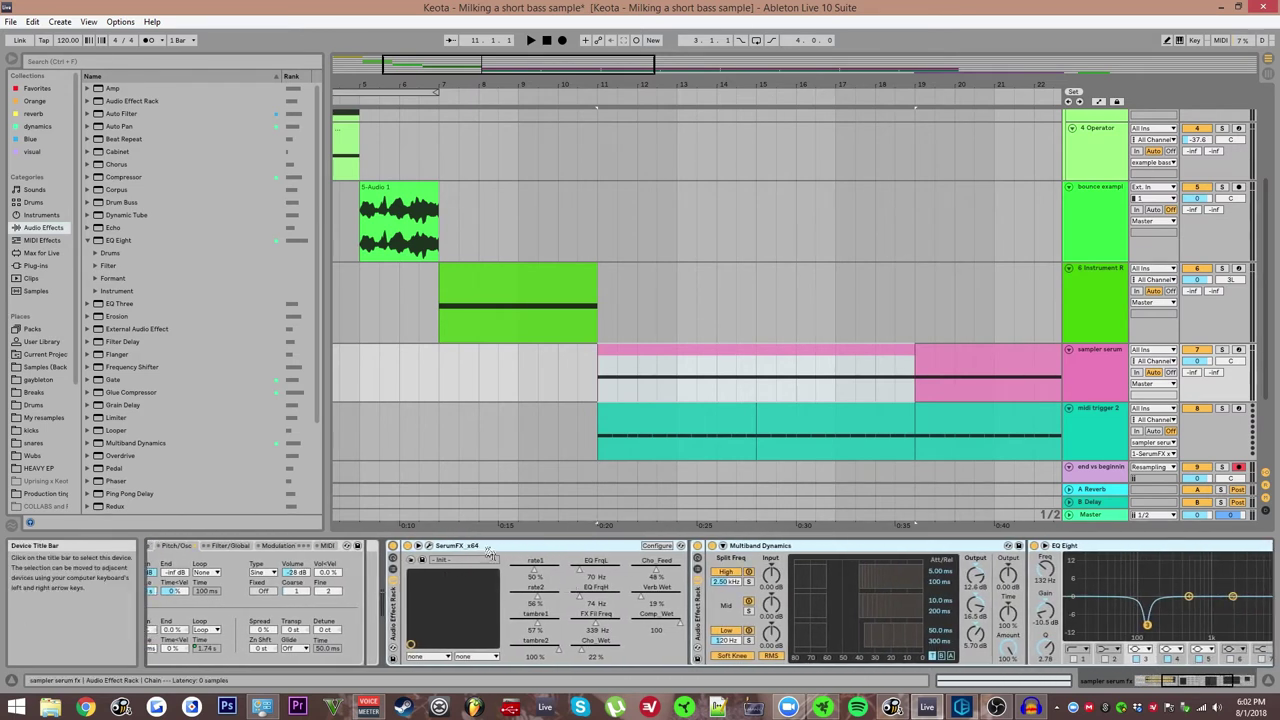
{"action": "left_click", "coordinate": [429, 545]}
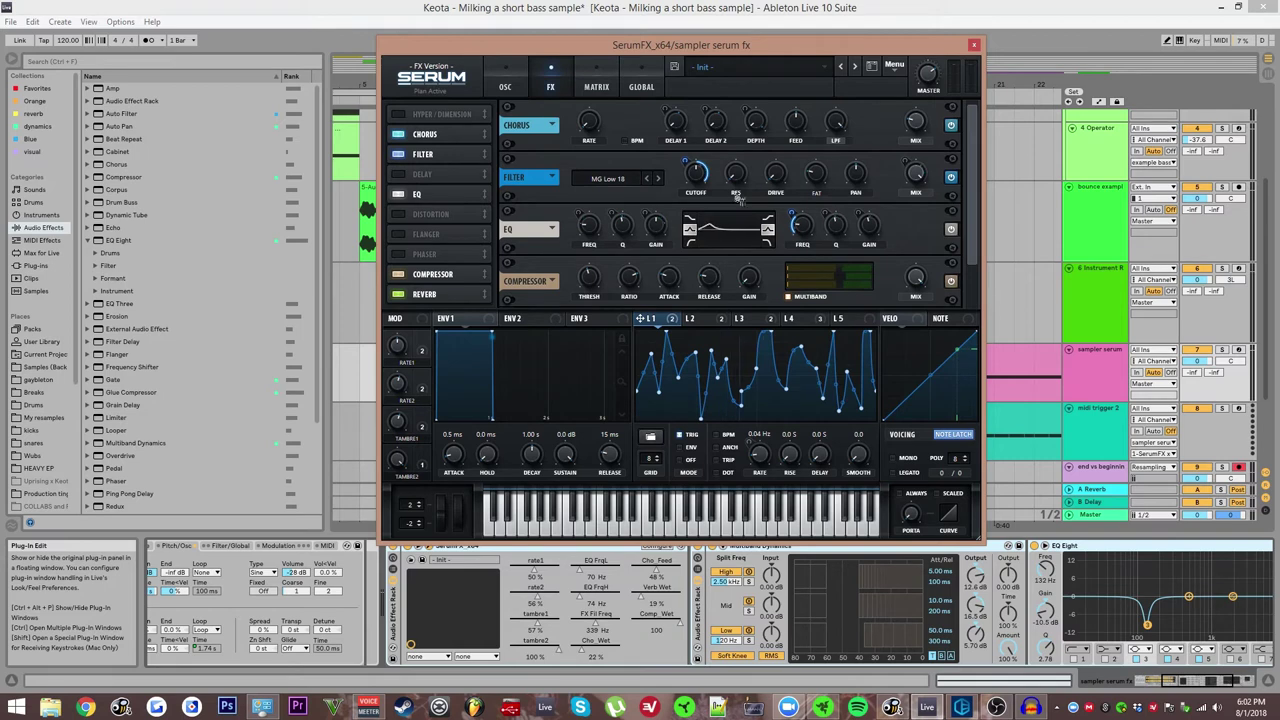
Compare the hand-drawn shapes and rates of SerumFX's LFOs 1 to 4.
{"action": "left_click", "coordinate": [706, 322]}
{"action": "left_click", "coordinate": [750, 322]}
{"action": "left_click", "coordinate": [795, 320]}
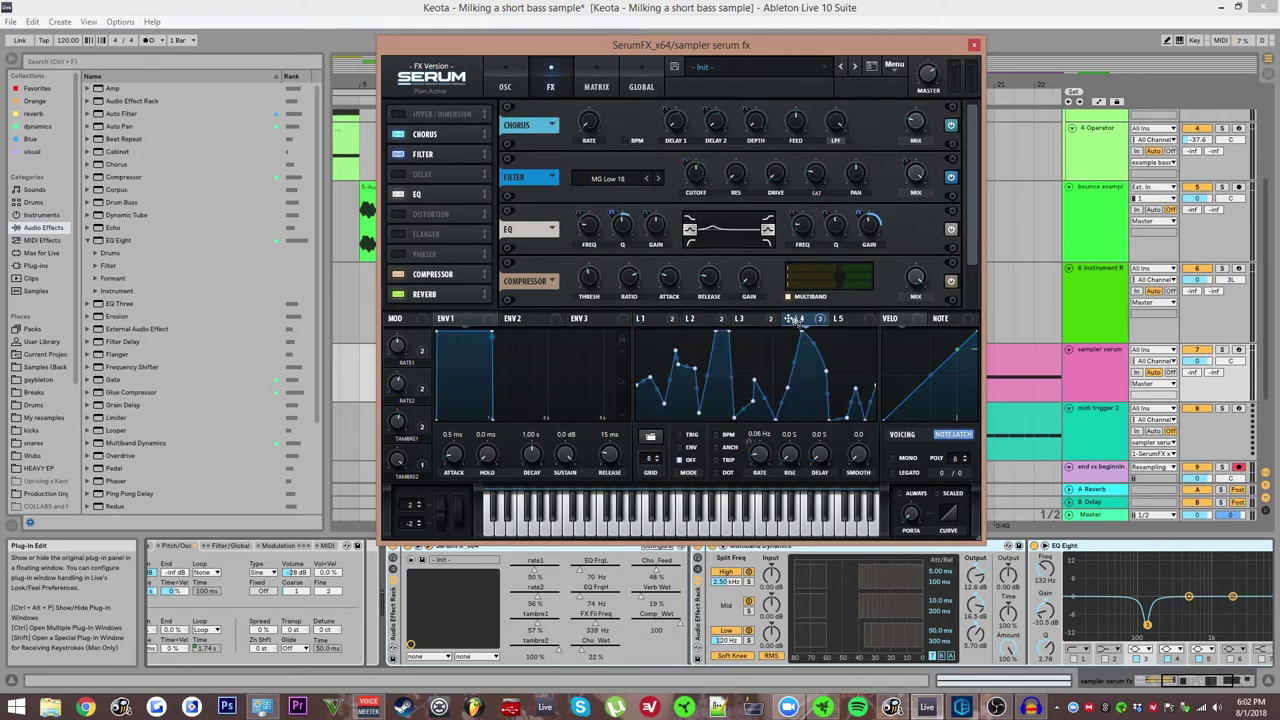
{"action": "left_click", "coordinate": [740, 322]}
{"action": "left_click", "coordinate": [698, 322]}
{"action": "left_click", "coordinate": [668, 321]}
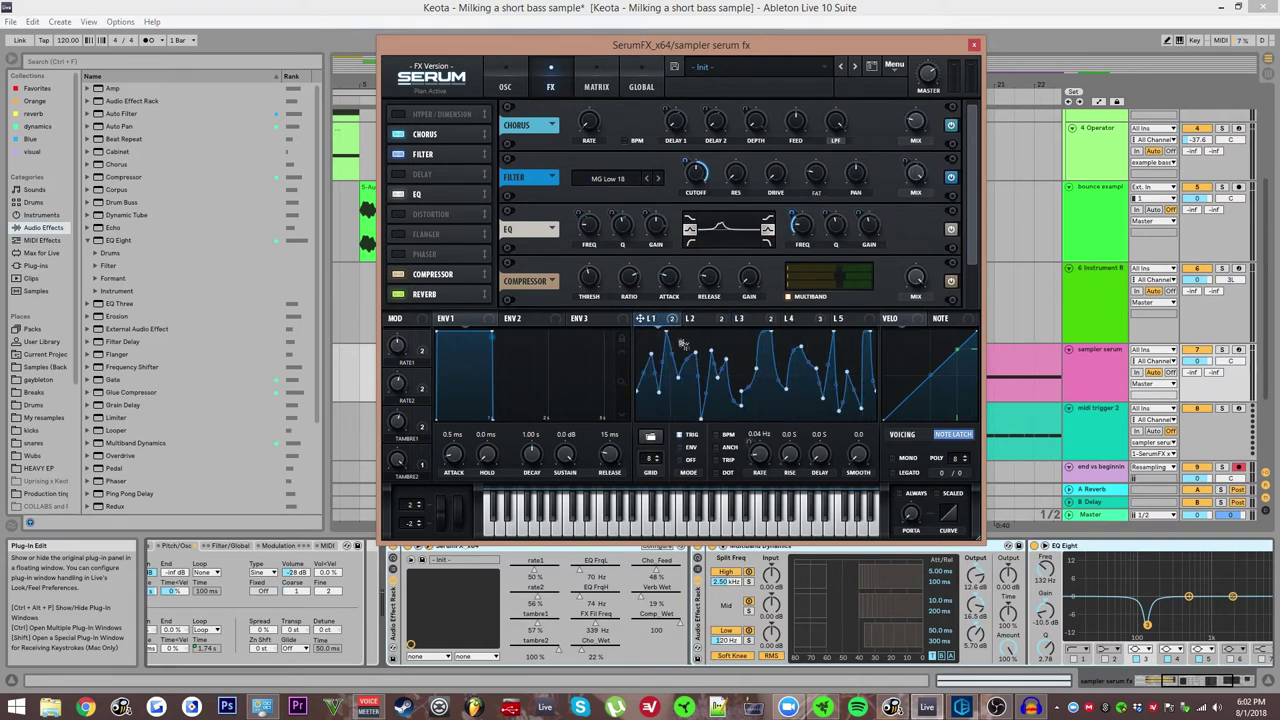
{"action": "left_click", "coordinate": [701, 320]}
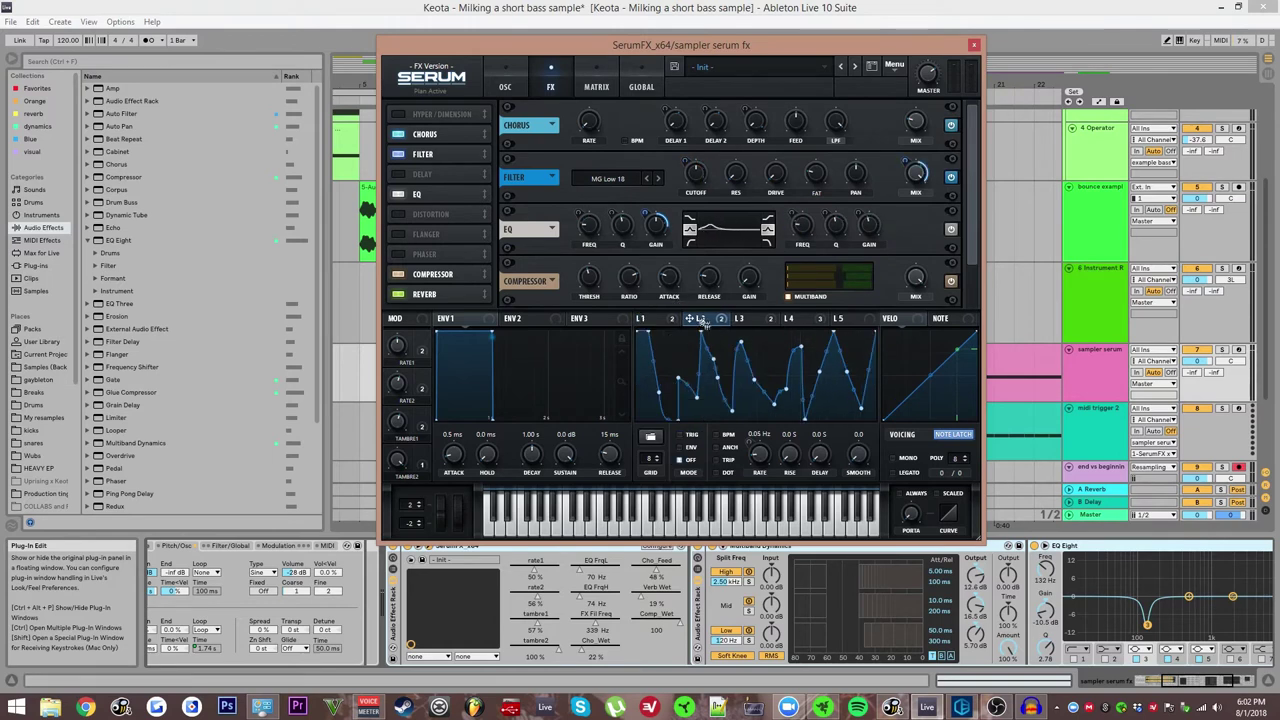
{"action": "left_click", "coordinate": [741, 320]}
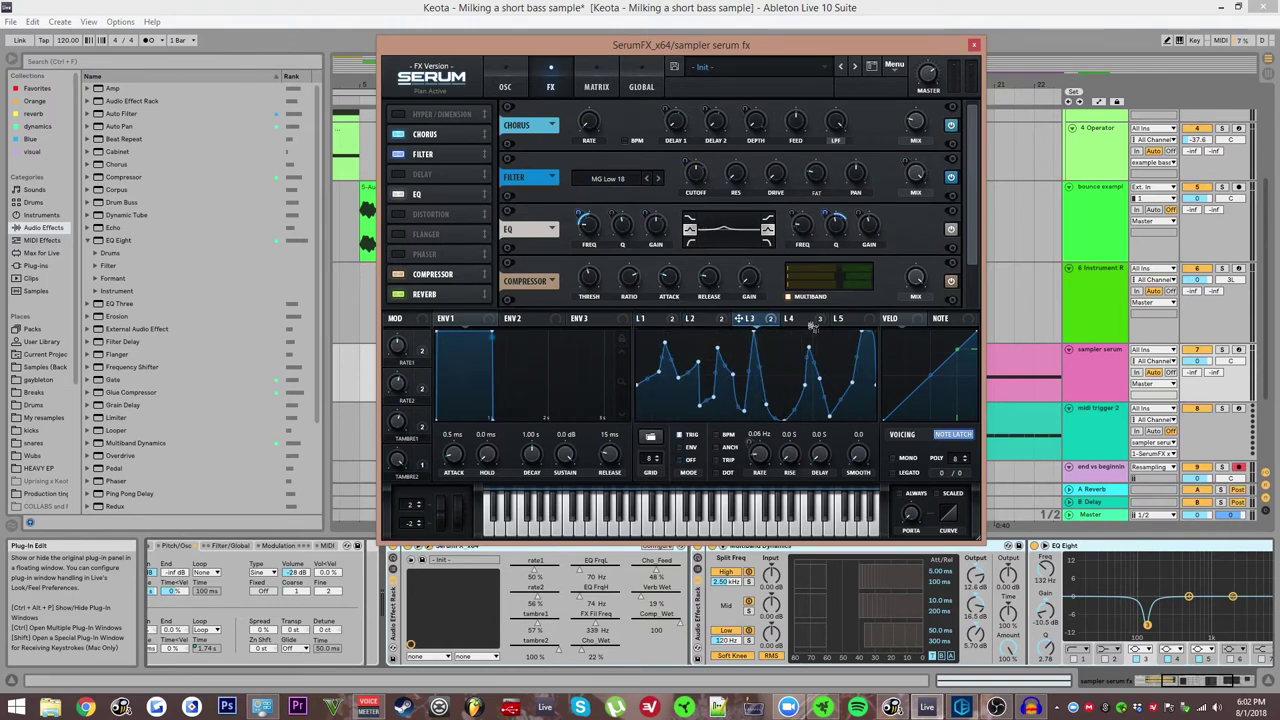
{"action": "left_click", "coordinate": [797, 320]}
{"action": "left_click", "coordinate": [739, 319]}
{"action": "left_click", "coordinate": [690, 319]}
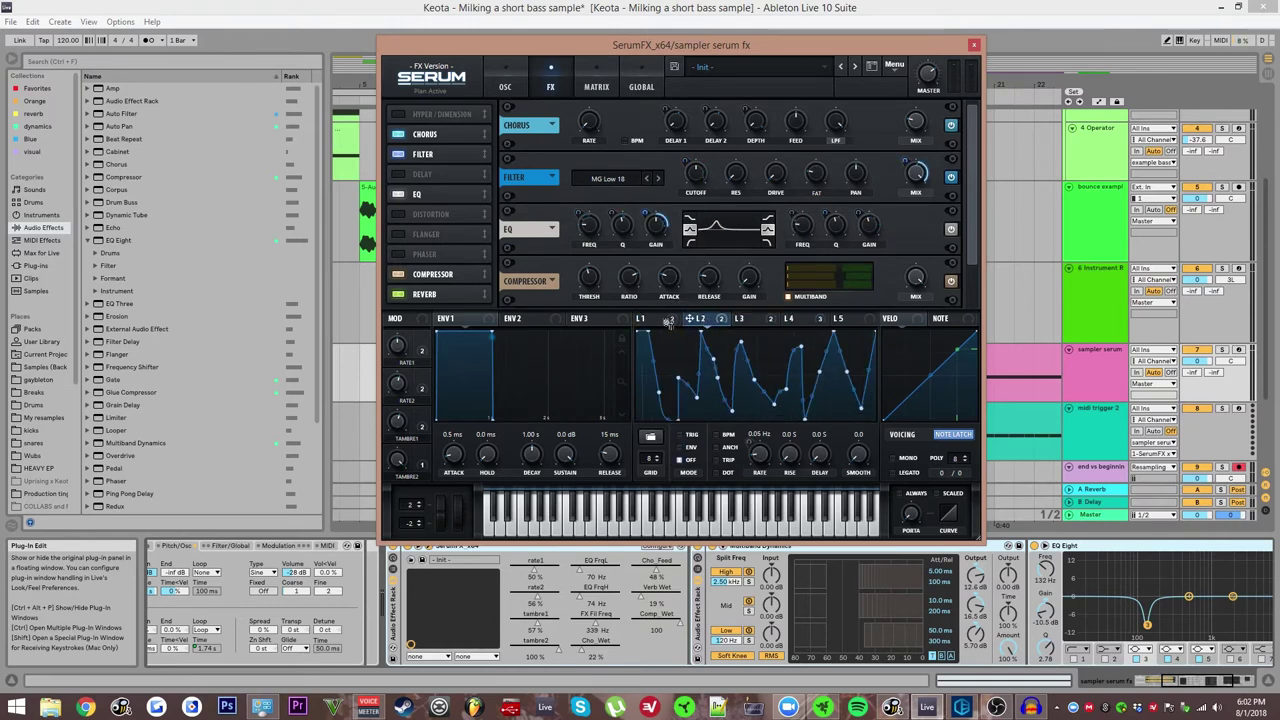
{"action": "left_click", "coordinate": [648, 319]}
Examine SerumFX's Rate1 and Rate2 macro assignments alongside the LFOs whose rates they control.
{"action": "left_click", "coordinate": [428, 345]}
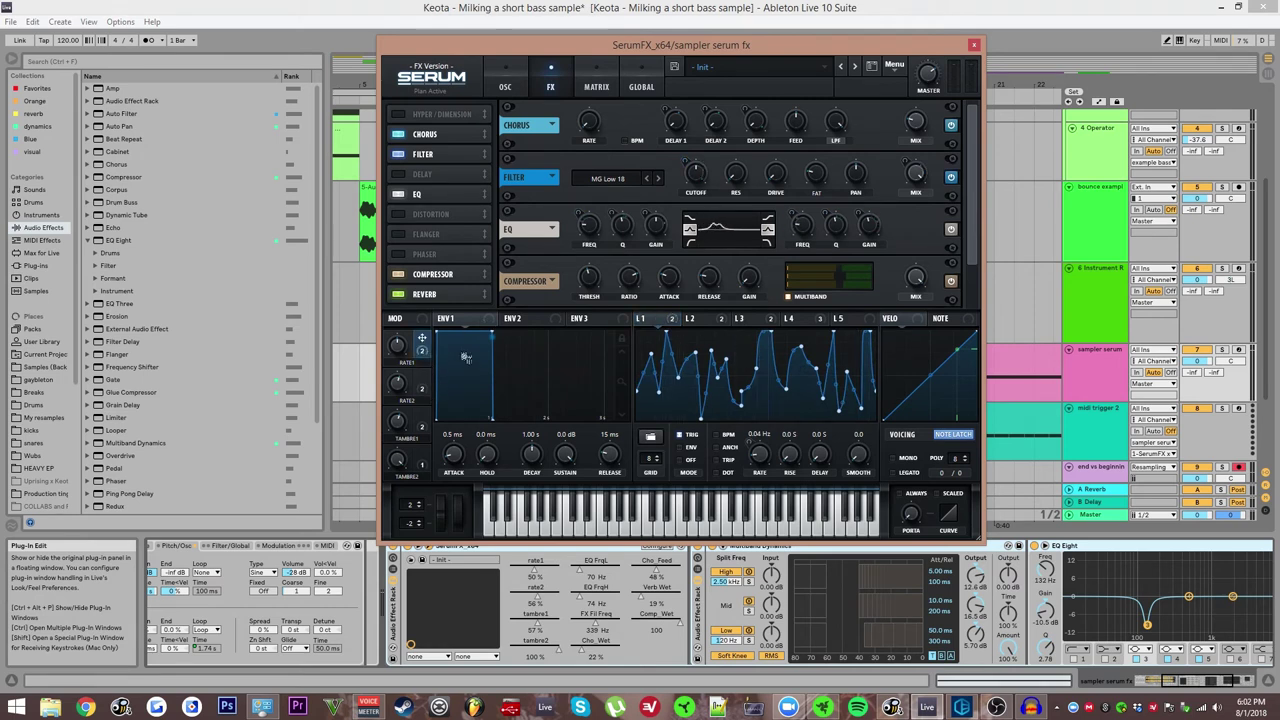
{"action": "left_click", "coordinate": [700, 320]}
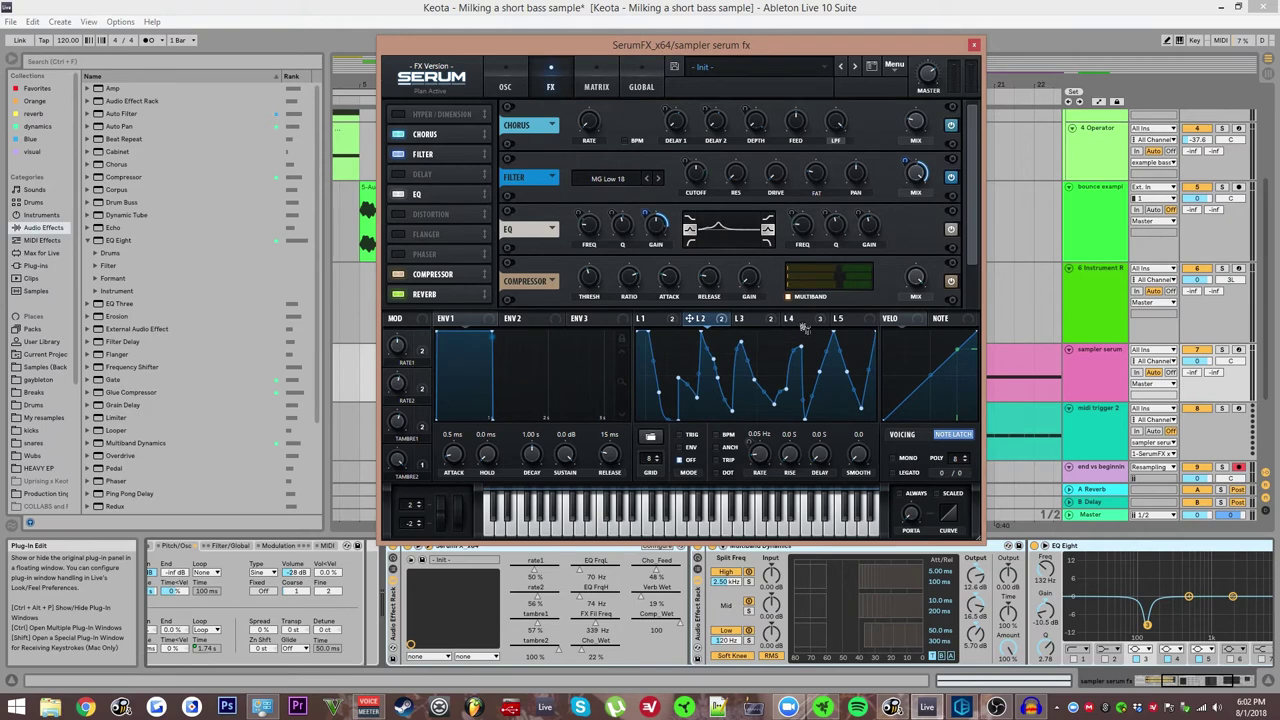
{"action": "left_click", "coordinate": [797, 319]}
{"action": "left_click_drag", "start_coordinate": [422, 388], "coordinate": [422, 380]}
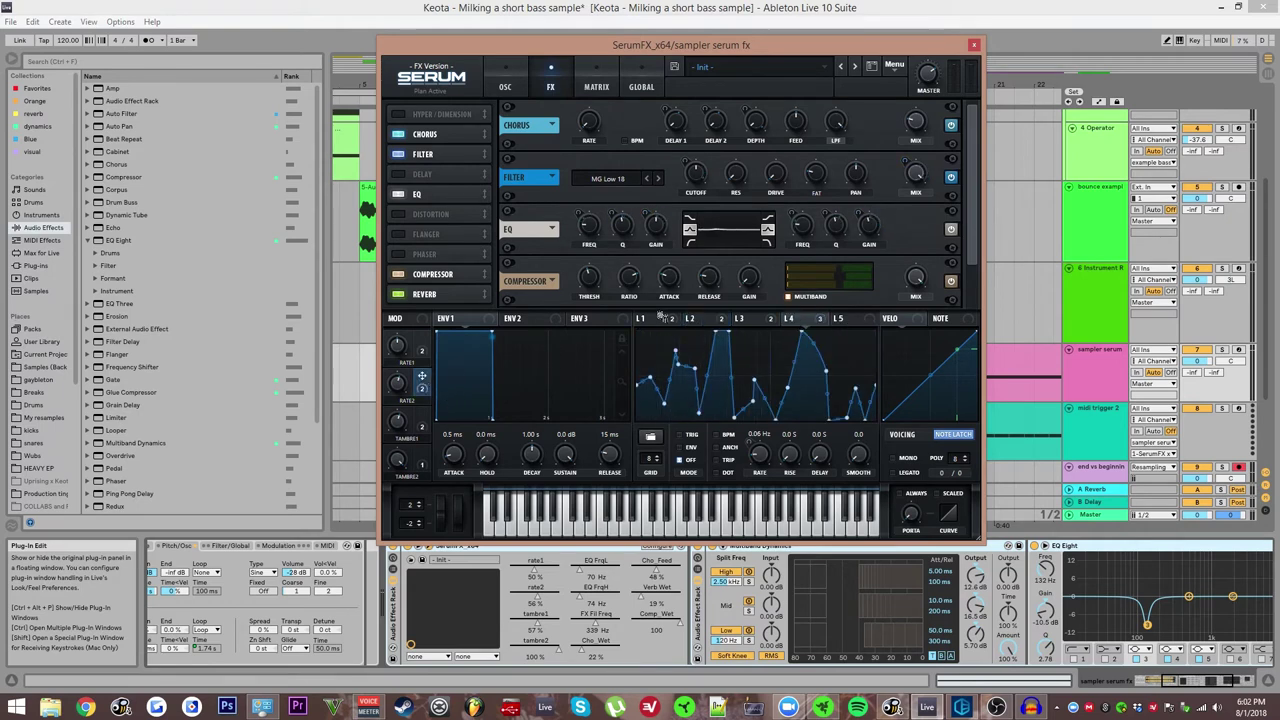
{"action": "left_click_drag", "start_coordinate": [657, 320], "coordinate": [421, 380]}
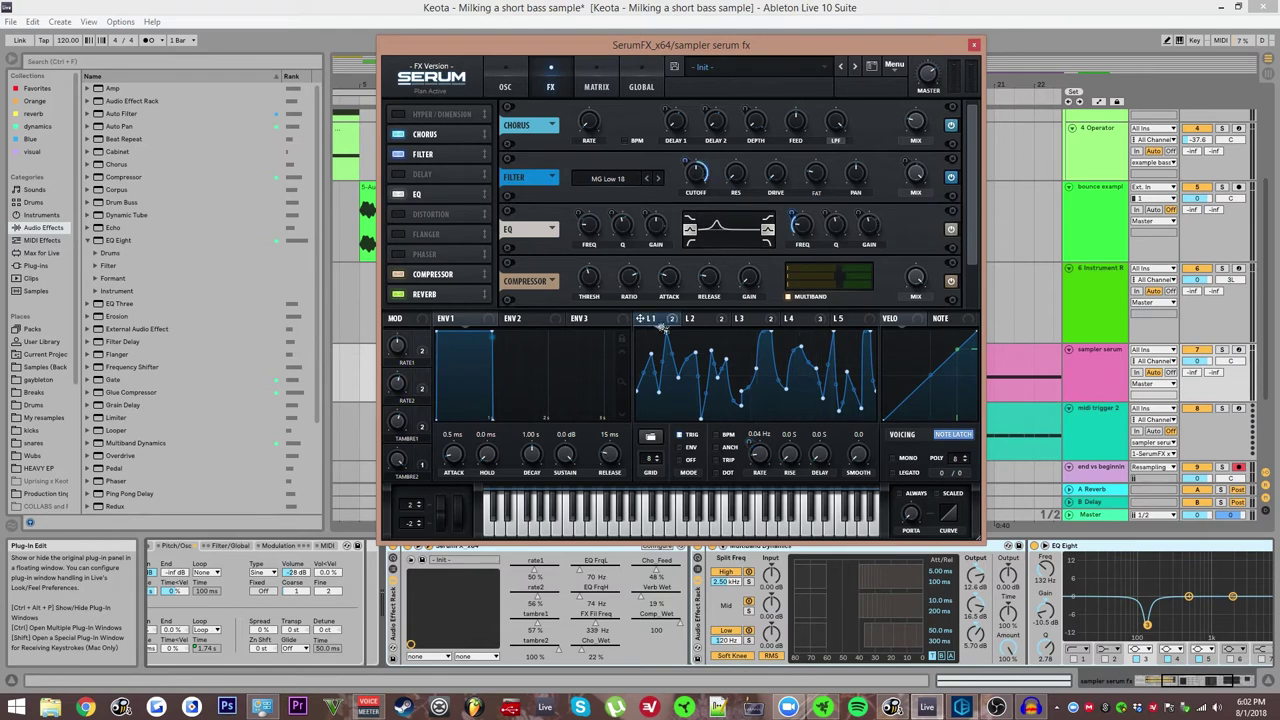
{"action": "left_click", "coordinate": [750, 319]}
{"action": "left_click", "coordinate": [652, 319]}
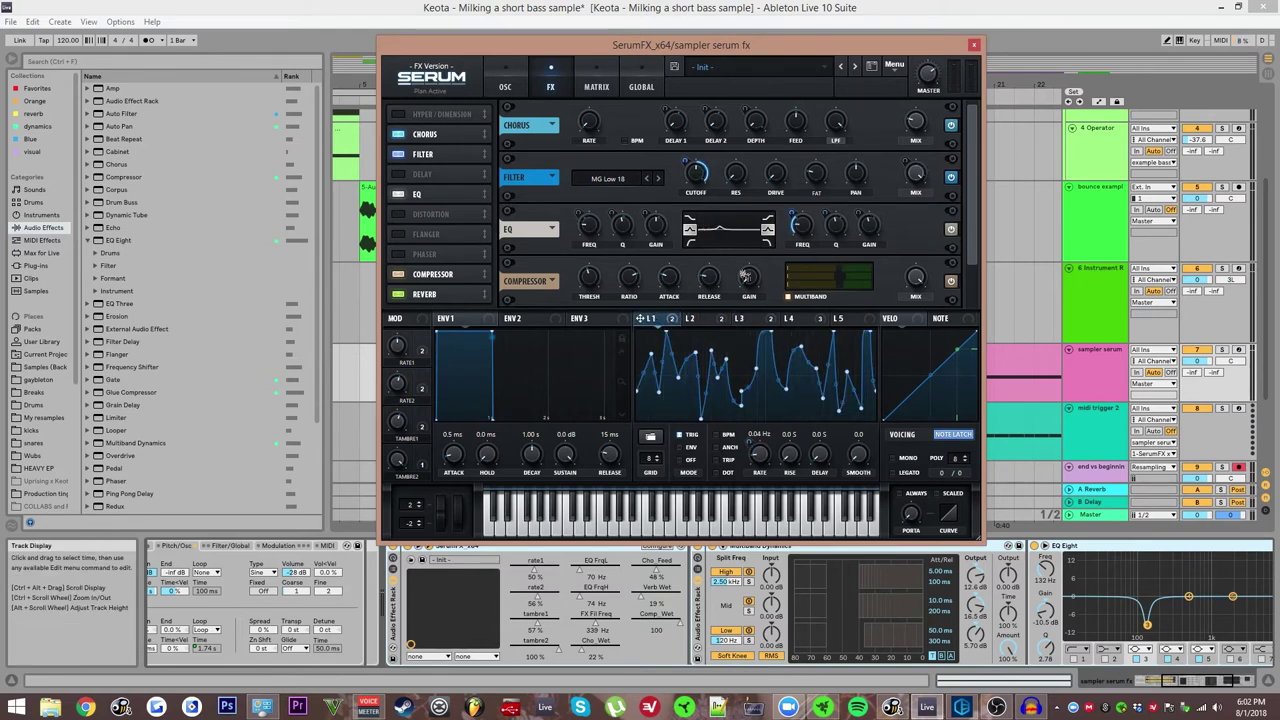
Review the SerumFX effect rack and examine which filter and EQ parameters each LFO modulates.
{"action": "scroll", "coordinate": [980, 190], "scroll_direction": "down", "scroll_amount": 2}
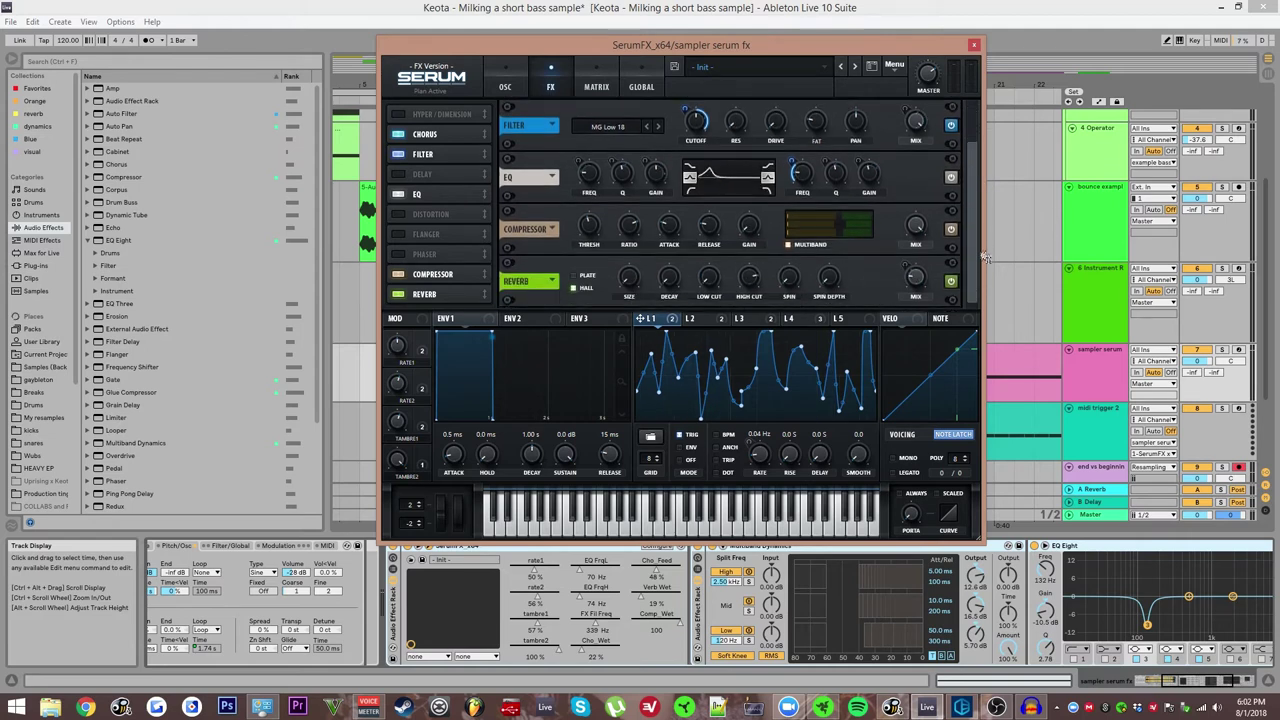
{"action": "scroll", "coordinate": [975, 200], "scroll_direction": "up", "scroll_amount": 2}
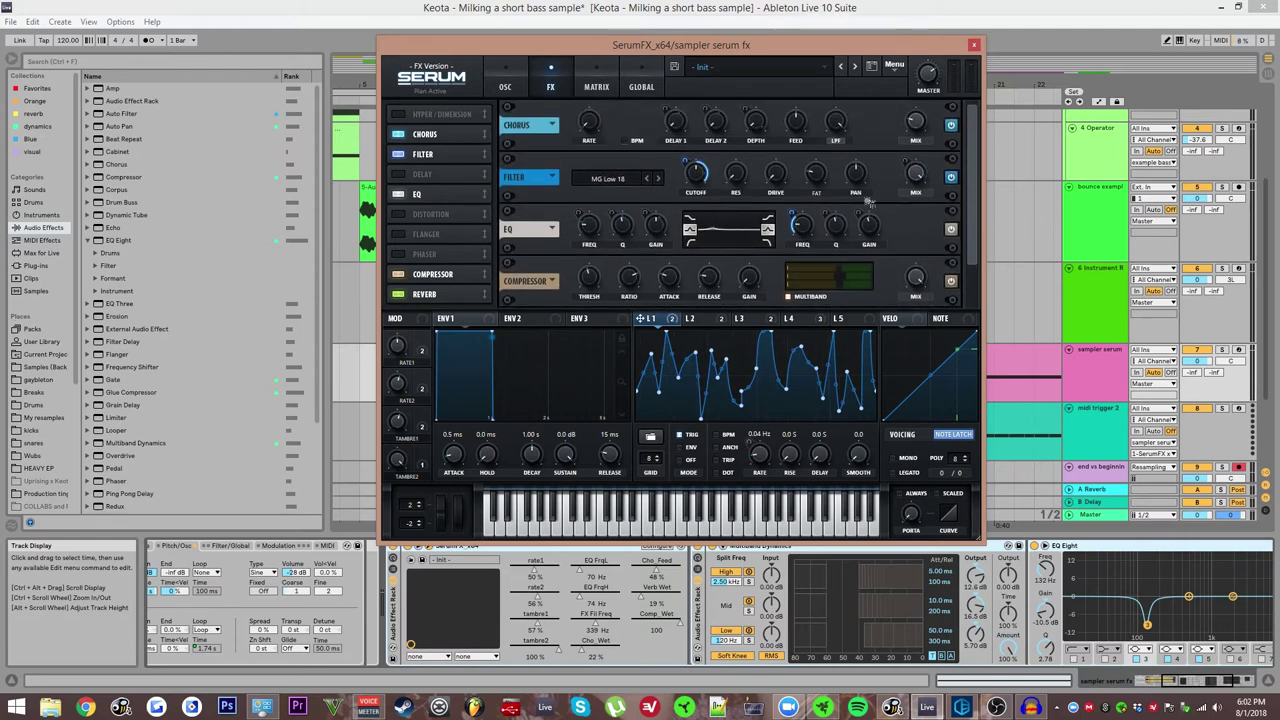
{"action": "left_click", "coordinate": [692, 321]}
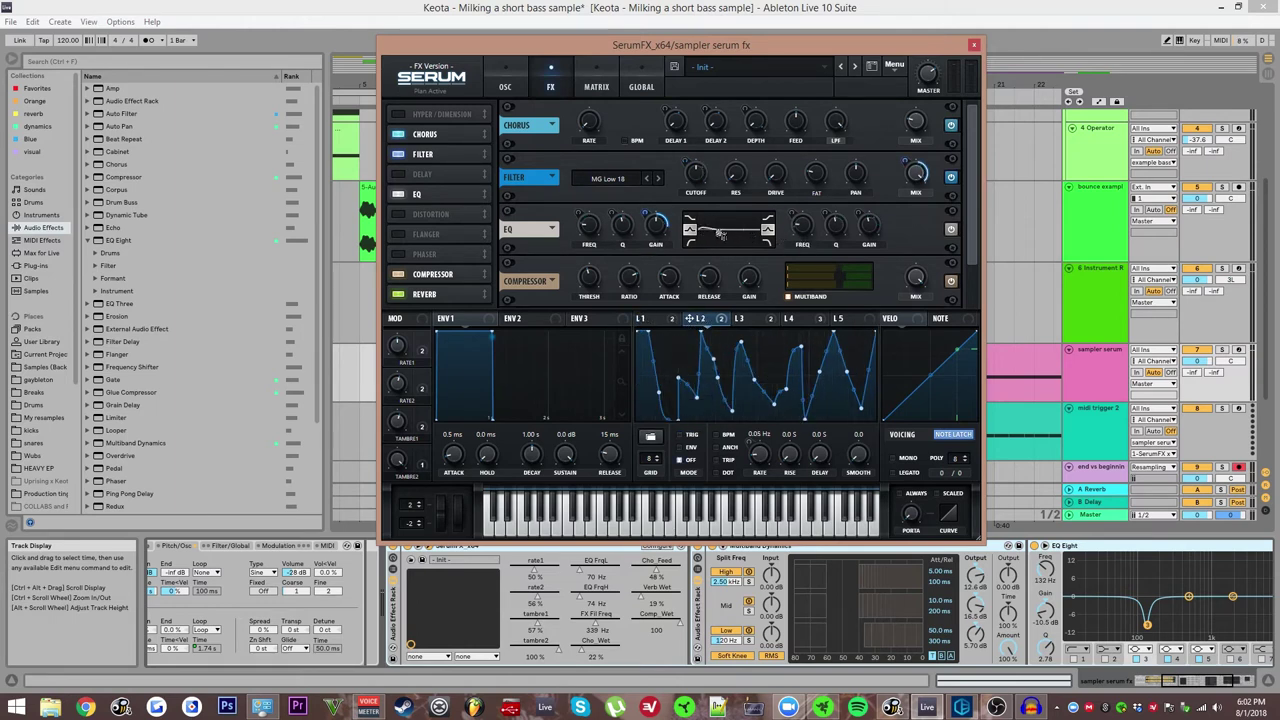
{"action": "left_click", "coordinate": [741, 320]}
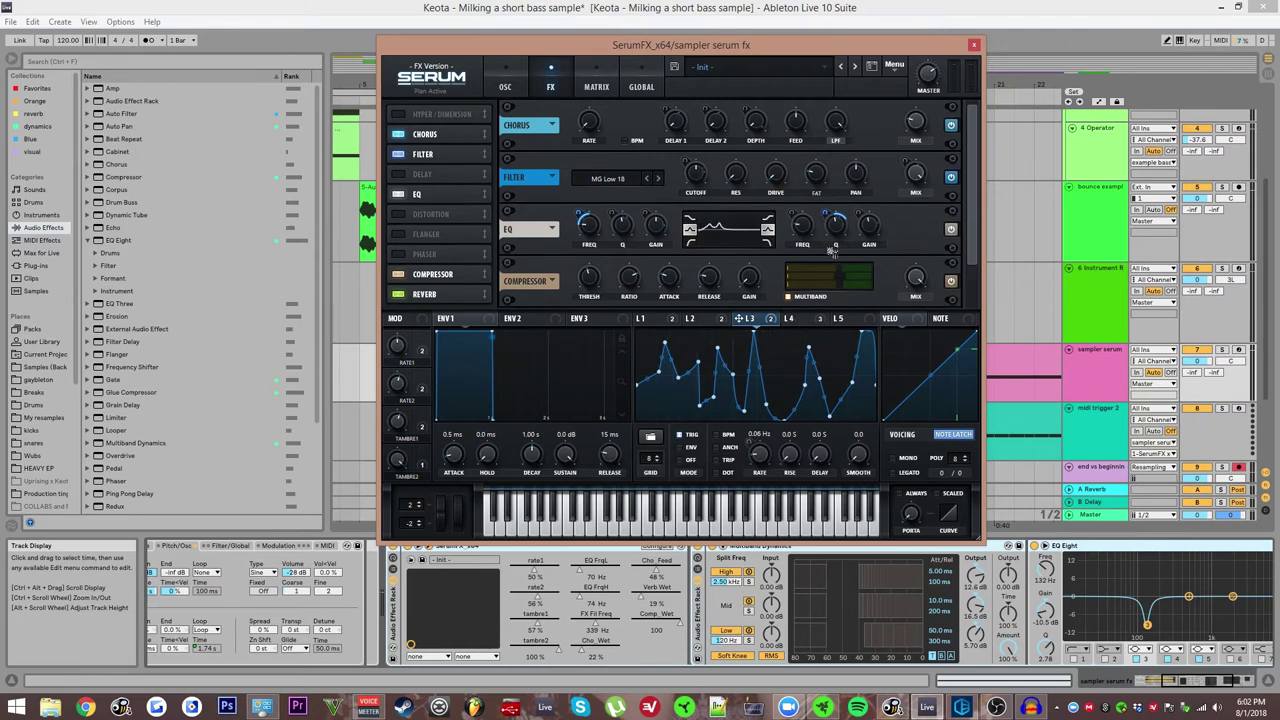
{"action": "left_click", "coordinate": [798, 319]}
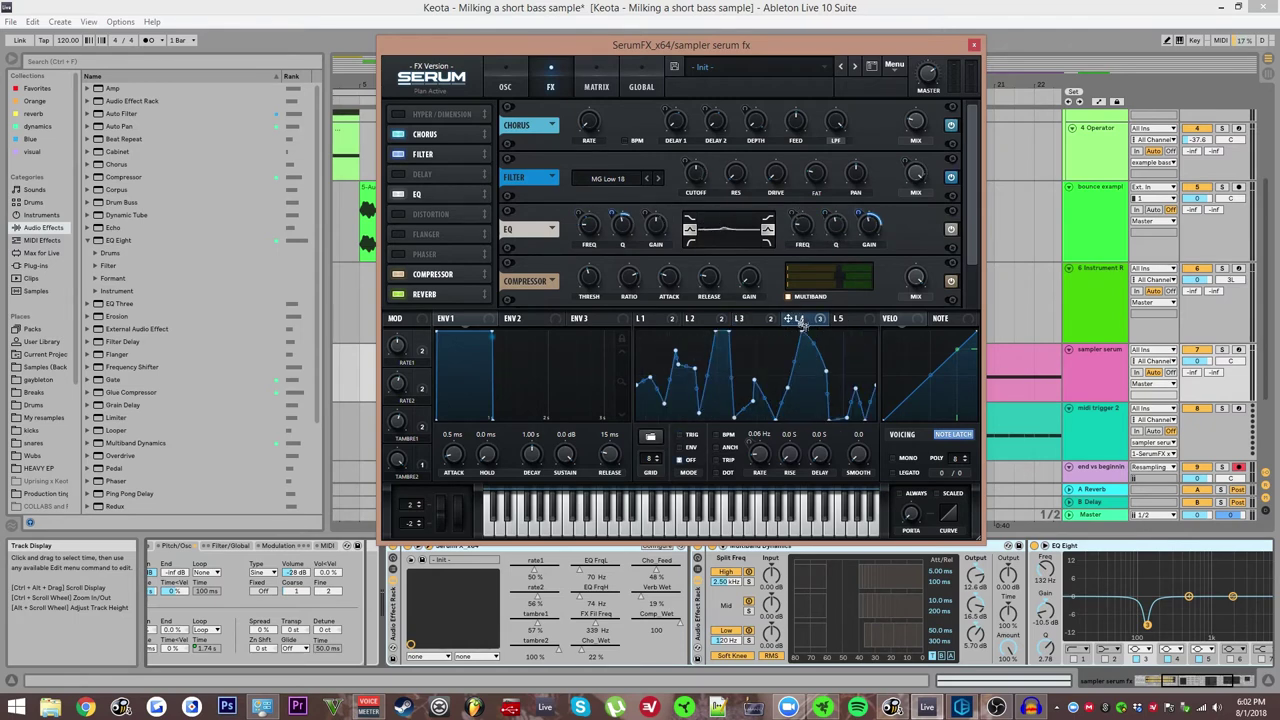
{"action": "left_click", "coordinate": [857, 323]}
{"action": "left_click", "coordinate": [811, 321]}
{"action": "left_click", "coordinate": [765, 321]}
{"action": "left_click", "coordinate": [722, 320]}
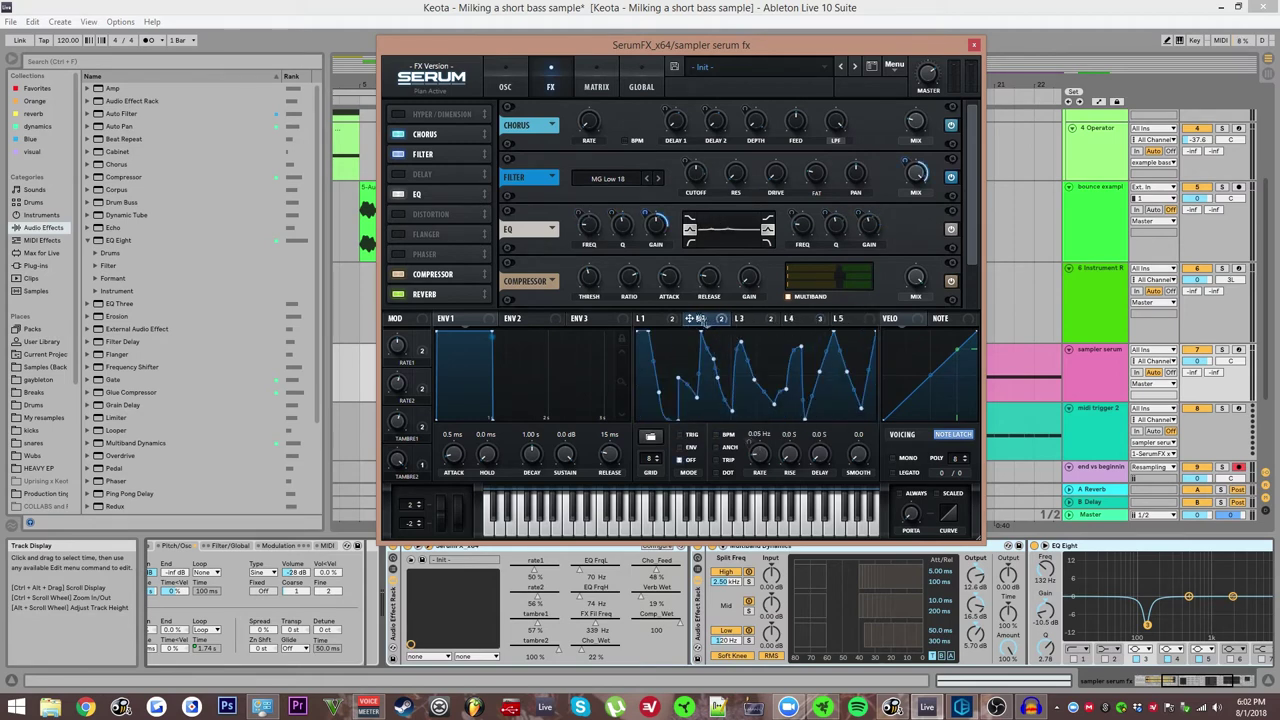
{"action": "left_click", "coordinate": [650, 319]}
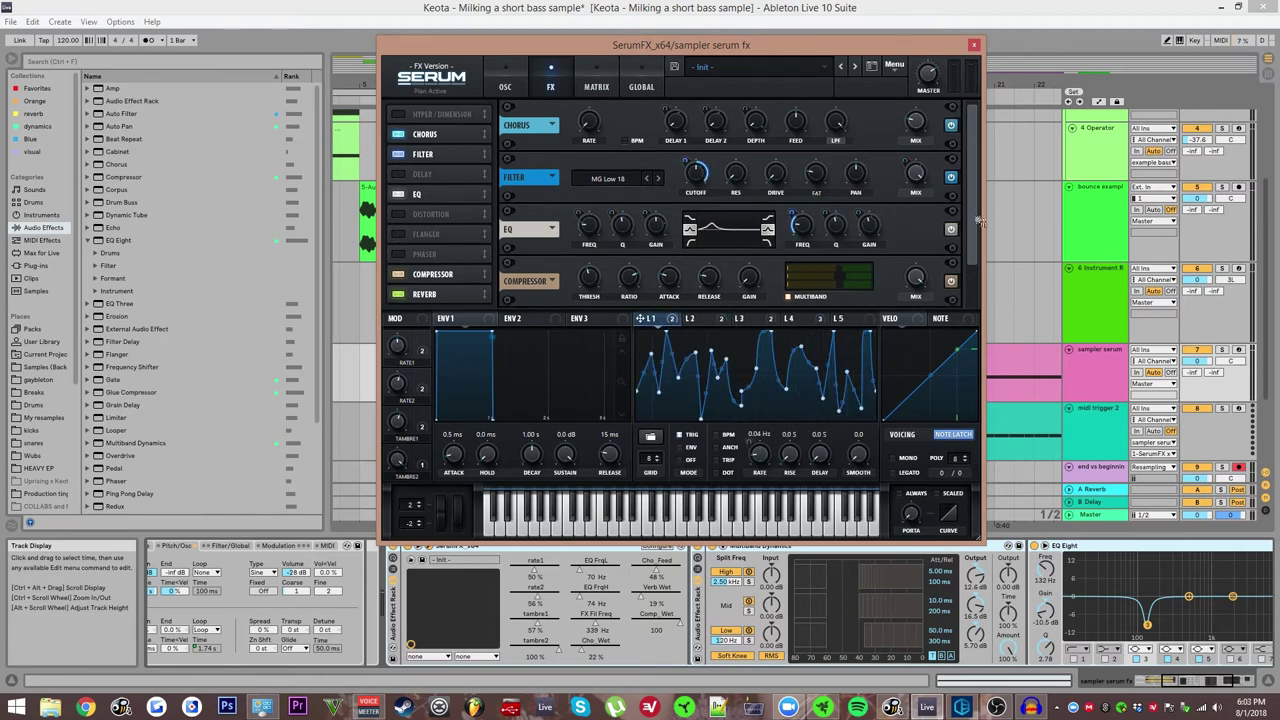
Examine which chorus and other effect parameters SerumFX's Tambre1 and Tambre2 macros modulate.
{"action": "left_click_drag", "start_coordinate": [974, 222], "coordinate": [970, 258]}
{"action": "left_click", "coordinate": [423, 418]}
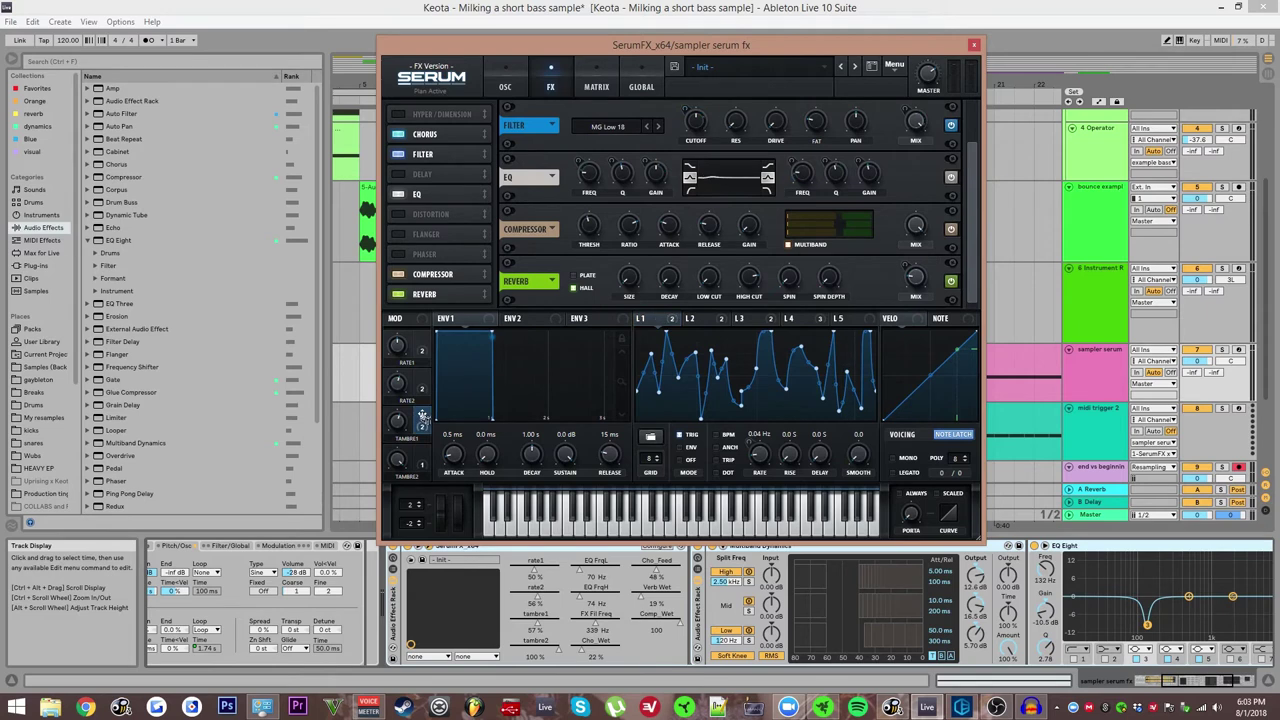
{"action": "left_click_drag", "start_coordinate": [972, 214], "coordinate": [971, 177]}
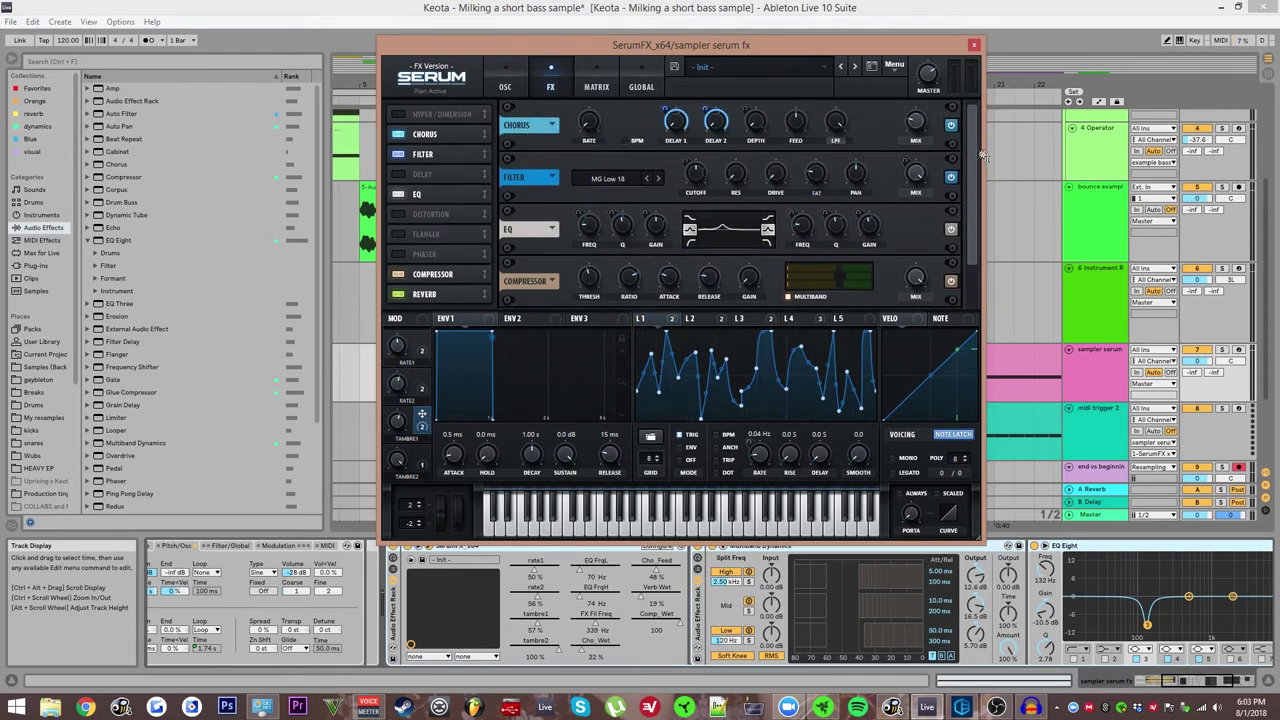
{"action": "scroll", "coordinate": [968, 217], "scroll_direction": "down", "scroll_amount": 1}
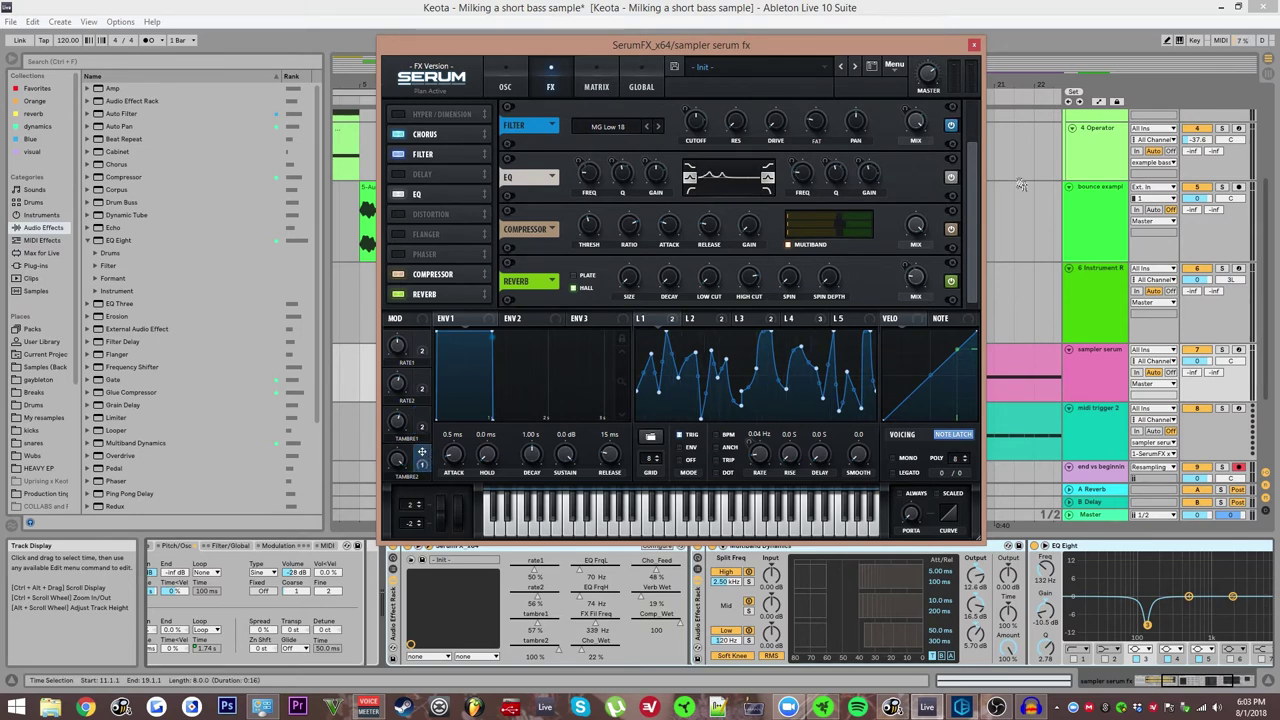
{"action": "scroll", "coordinate": [977, 121], "scroll_direction": "up", "scroll_amount": 1}
{"action": "scroll", "coordinate": [952, 176], "scroll_direction": "down", "scroll_amount": 1}
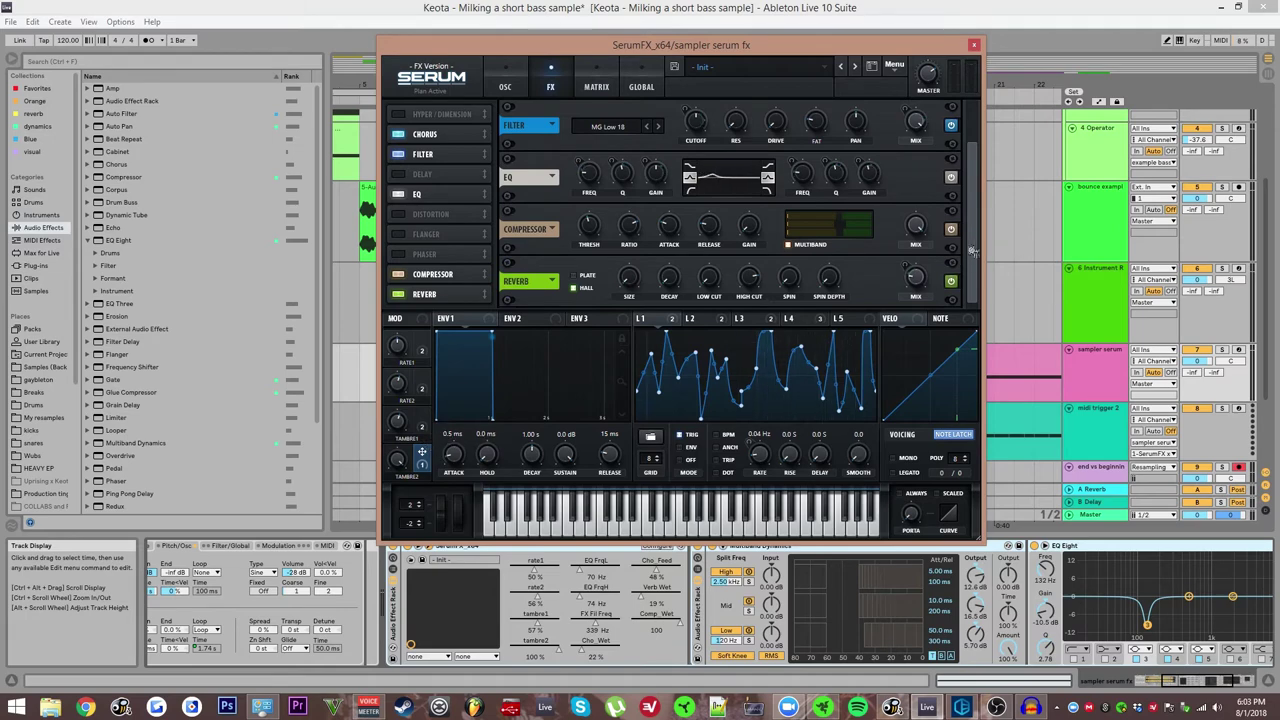
{"action": "scroll", "coordinate": [967, 204], "scroll_direction": "up", "scroll_amount": 1}
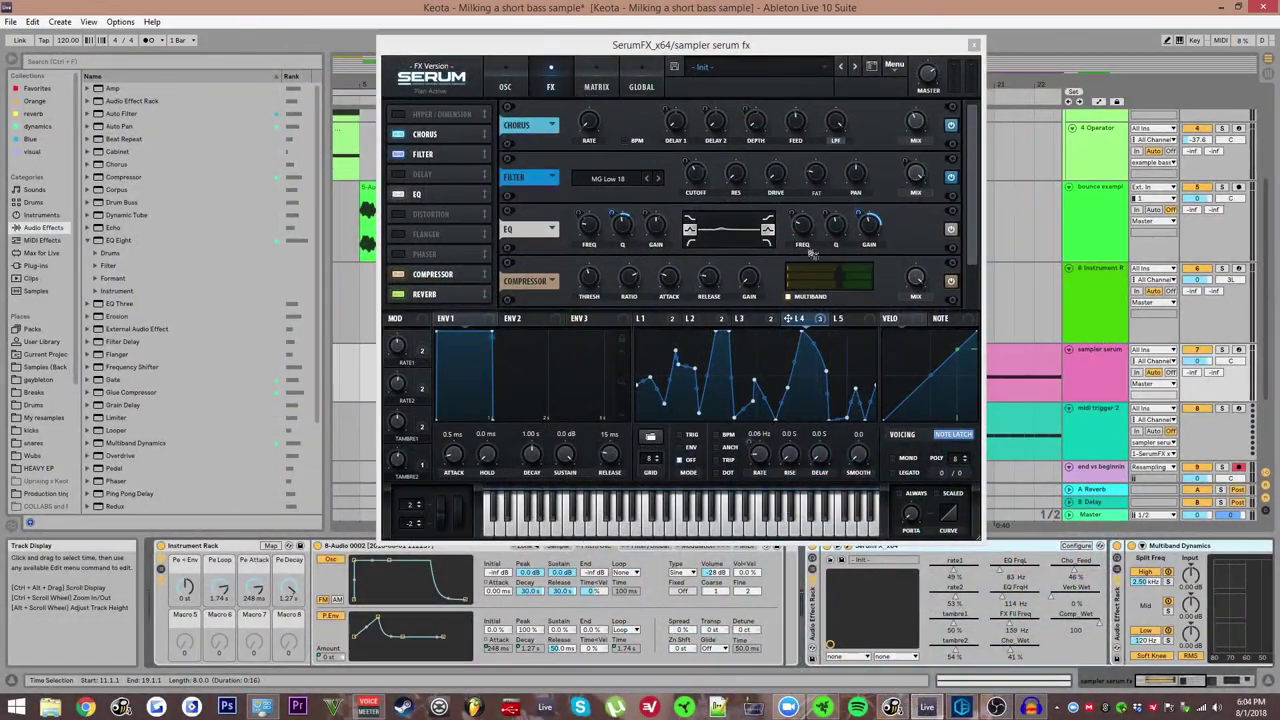
Close SerumFX to view the sampler serum and midi trigger clips in the arrangement, and reopen the plug-in window.
{"action": "left_click", "coordinate": [974, 45]}
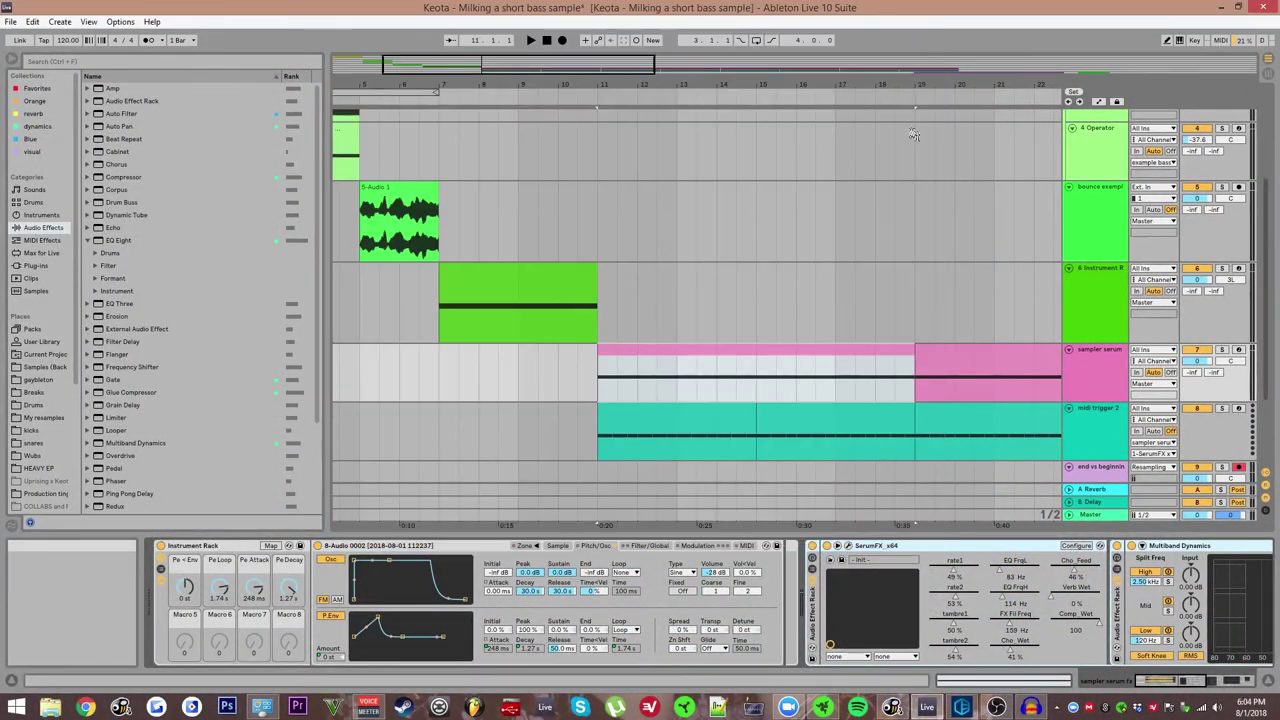
{"action": "left_click_drag", "start_coordinate": [849, 297], "coordinate": [791, 240]}
{"action": "left_click_drag", "start_coordinate": [669, 283], "coordinate": [703, 374]}
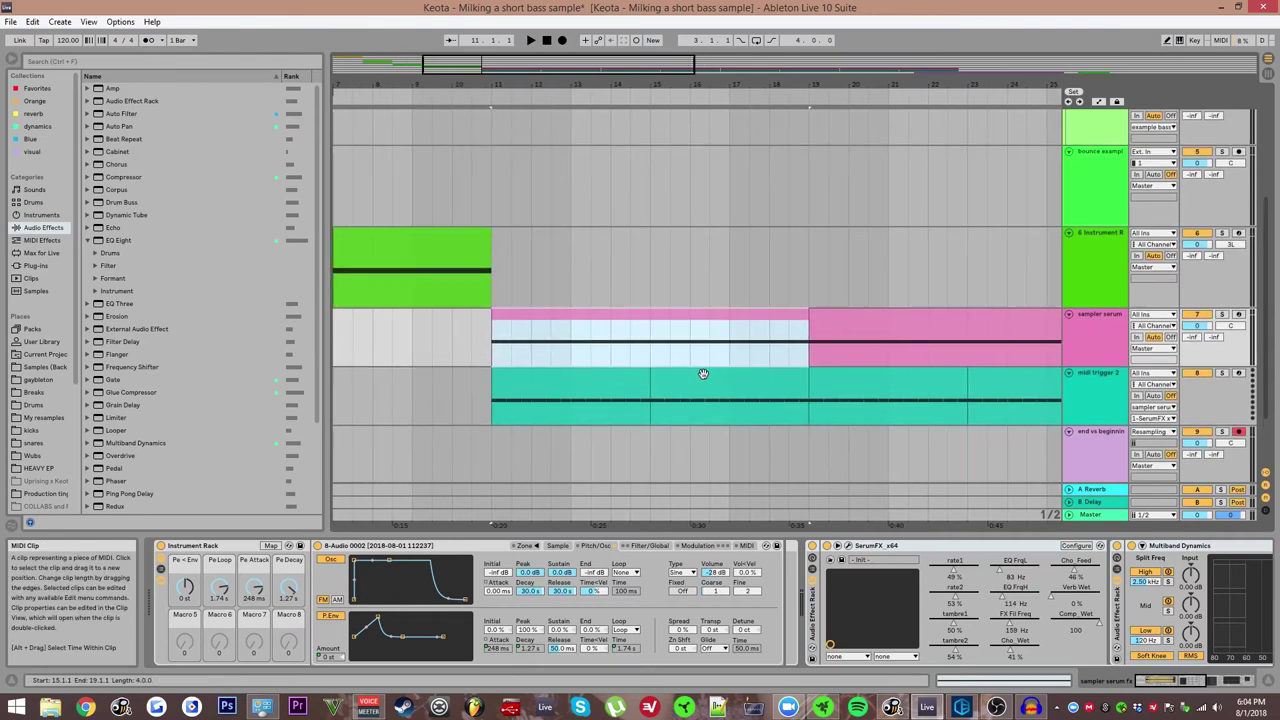
{"action": "left_click", "coordinate": [848, 546]}
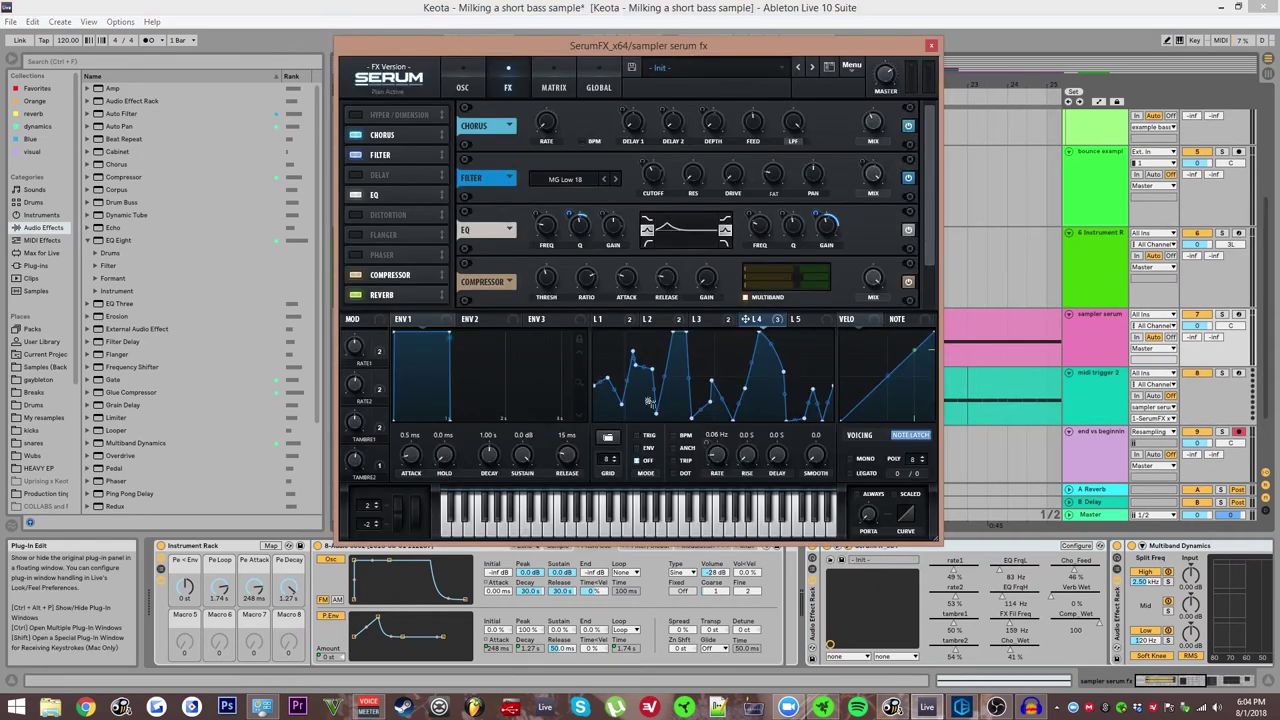
Examine the LFO 1, LFO 3 and LFO 2 curves in SerumFX and the effect parameters each one modulates, and close the plug-in.
{"action": "left_click", "coordinate": [625, 319]}
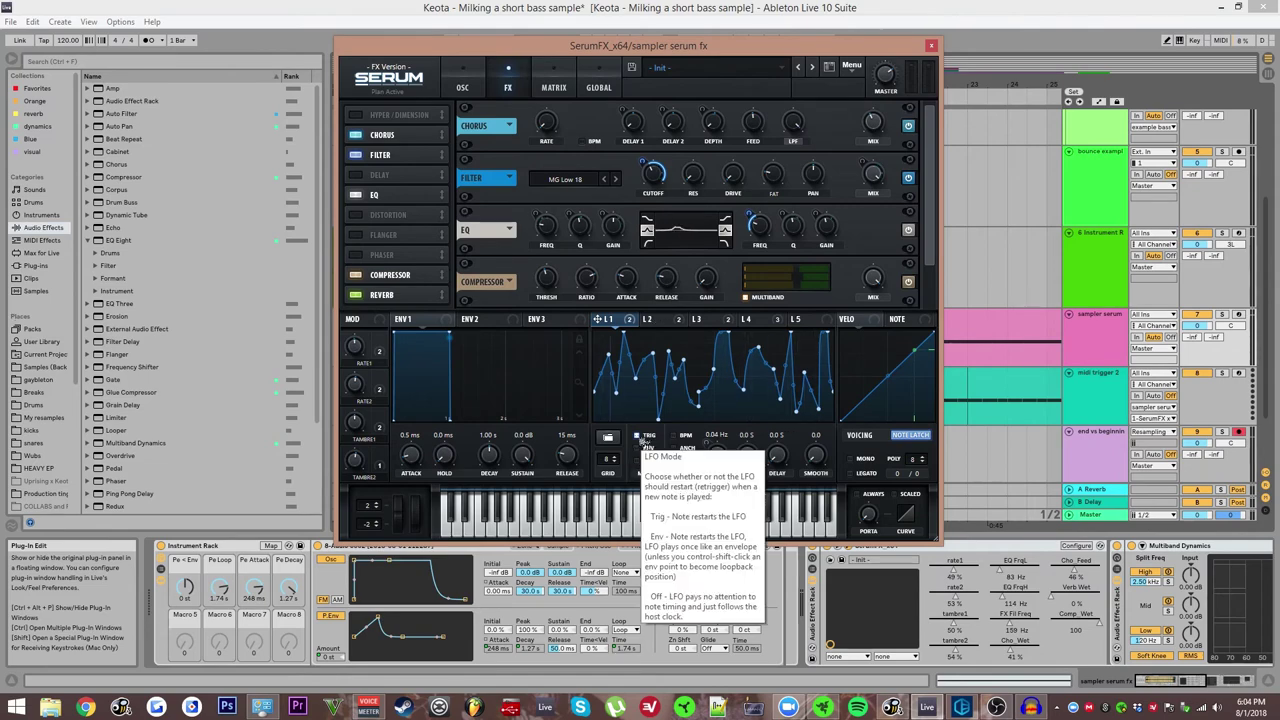
{"action": "left_click", "coordinate": [949, 378]}
{"action": "left_click_drag", "start_coordinate": [546, 46], "coordinate": [602, 138]}
{"action": "left_click", "coordinate": [765, 413]}
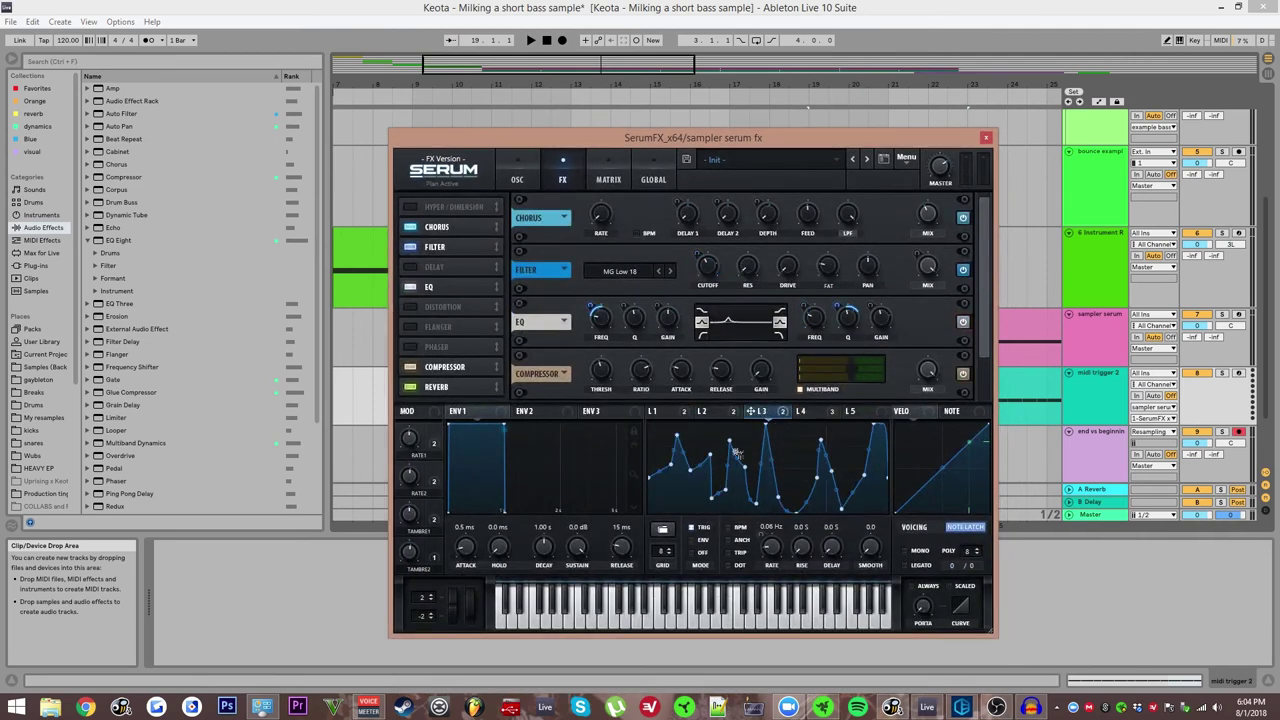
{"action": "left_click", "coordinate": [708, 413]}
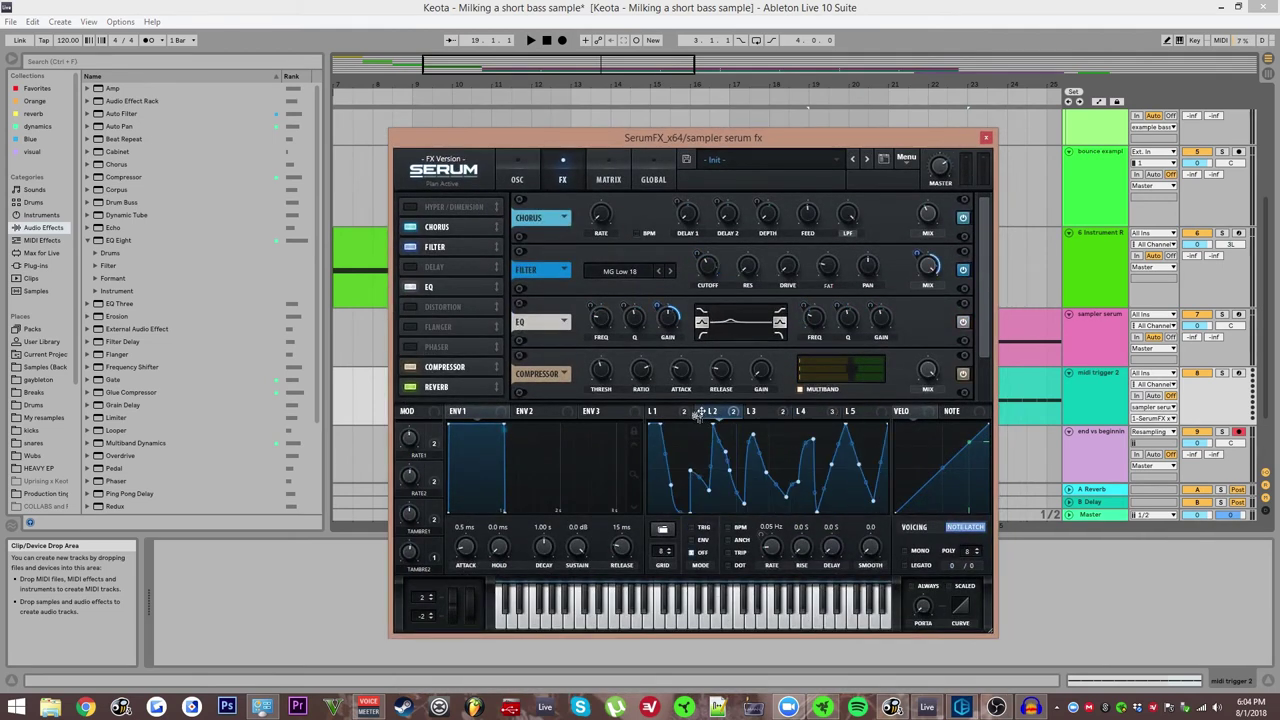
{"action": "left_click_drag", "start_coordinate": [745, 139], "coordinate": [591, 217]}
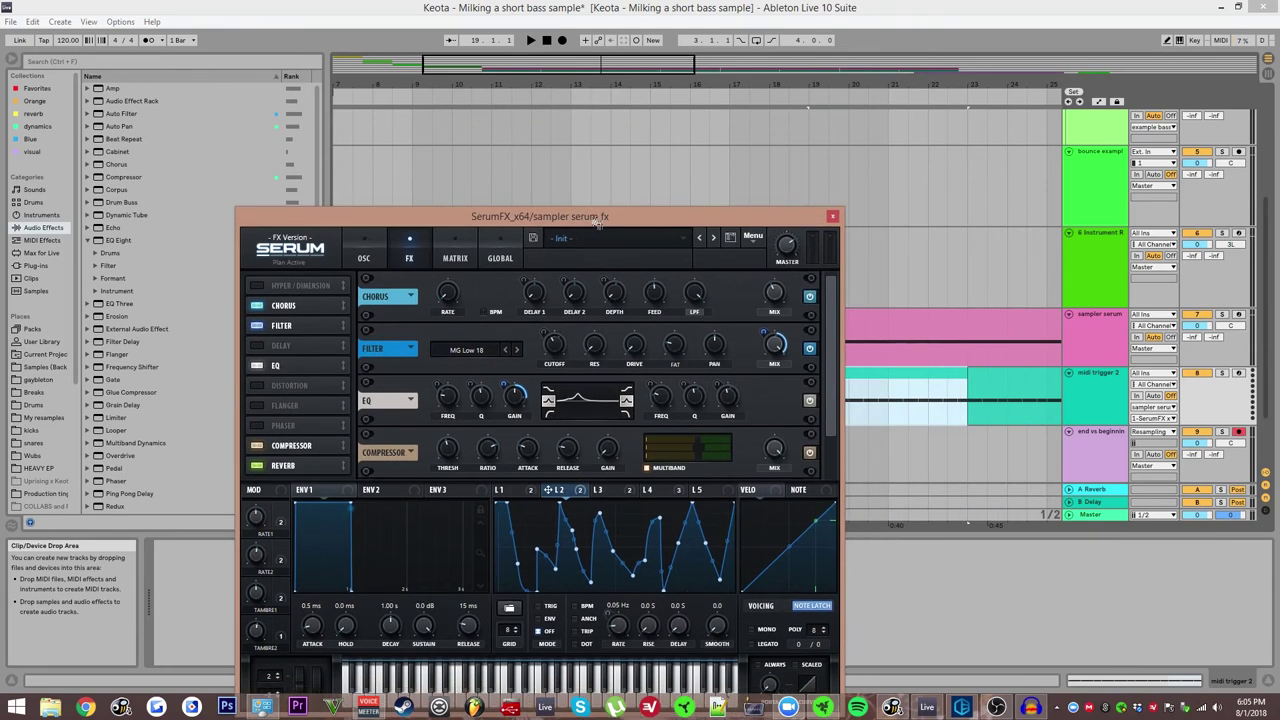
{"action": "left_click", "coordinate": [832, 216]}
Play the arrangement from the first midi trigger 2 clip and display the sampler serum track's device chain.
{"action": "left_click", "coordinate": [568, 377]}
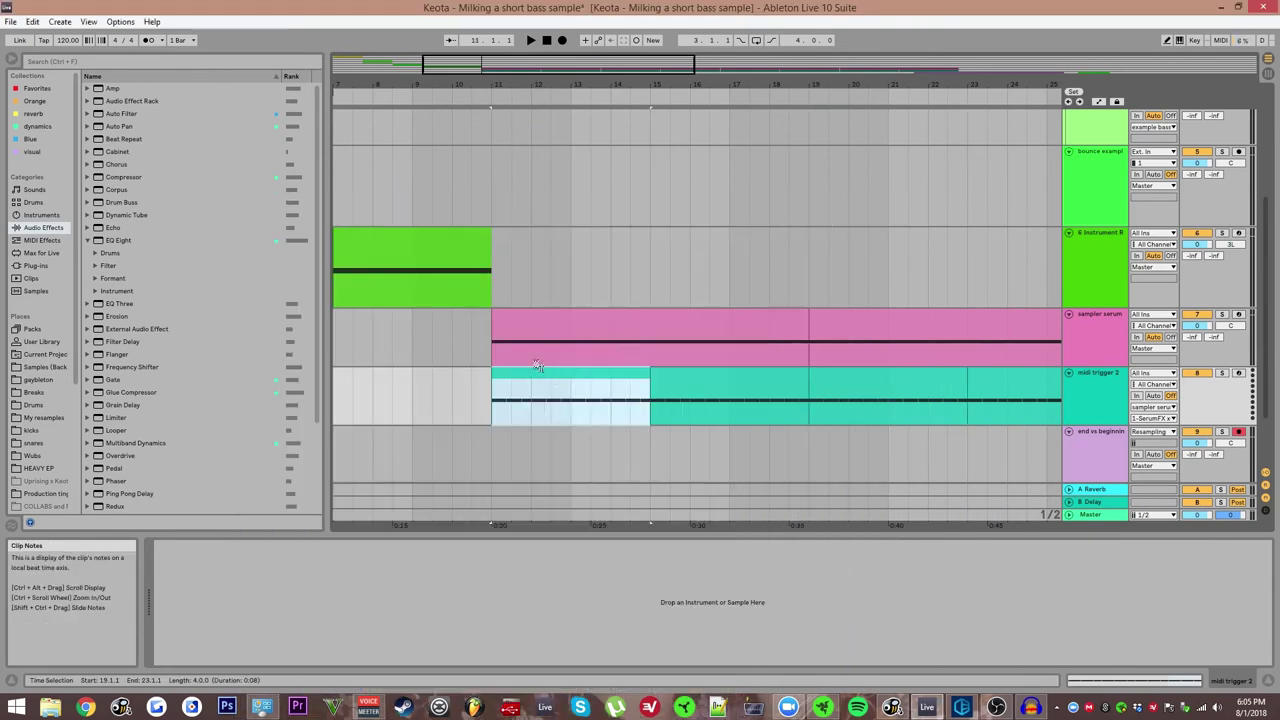
{"action": "key", "text": "space"}
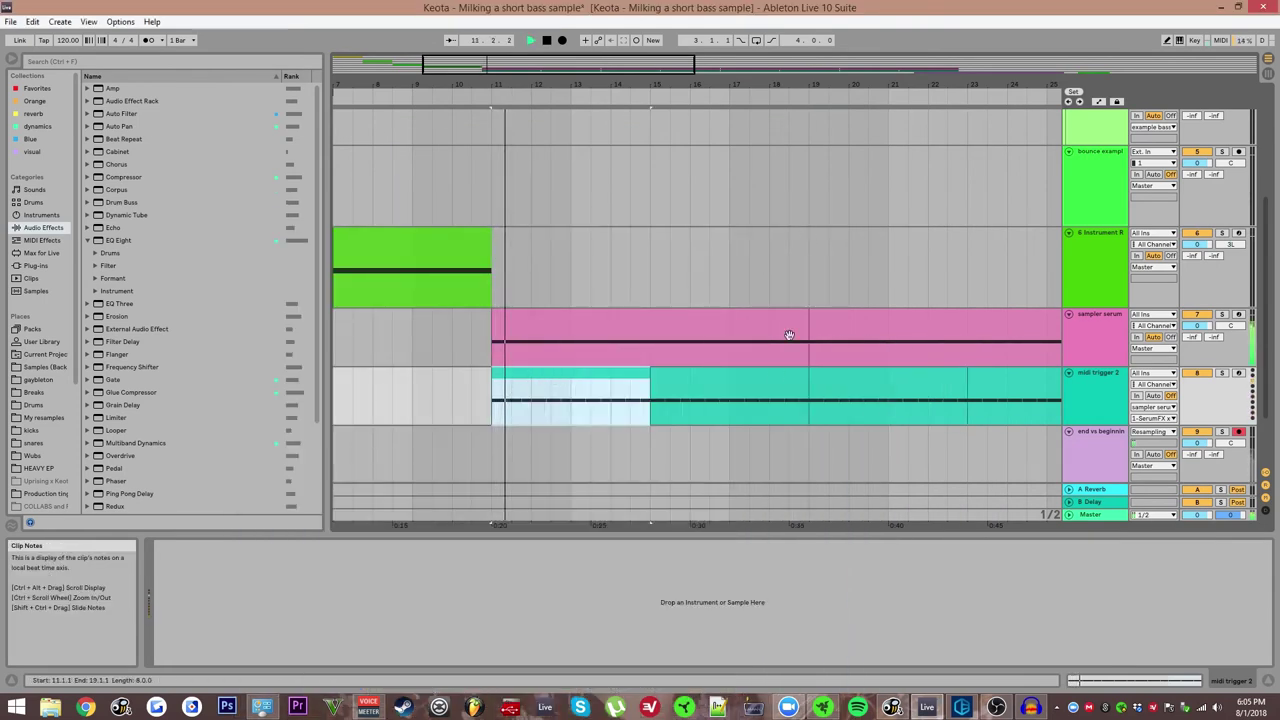
{"action": "left_click", "coordinate": [614, 323]}
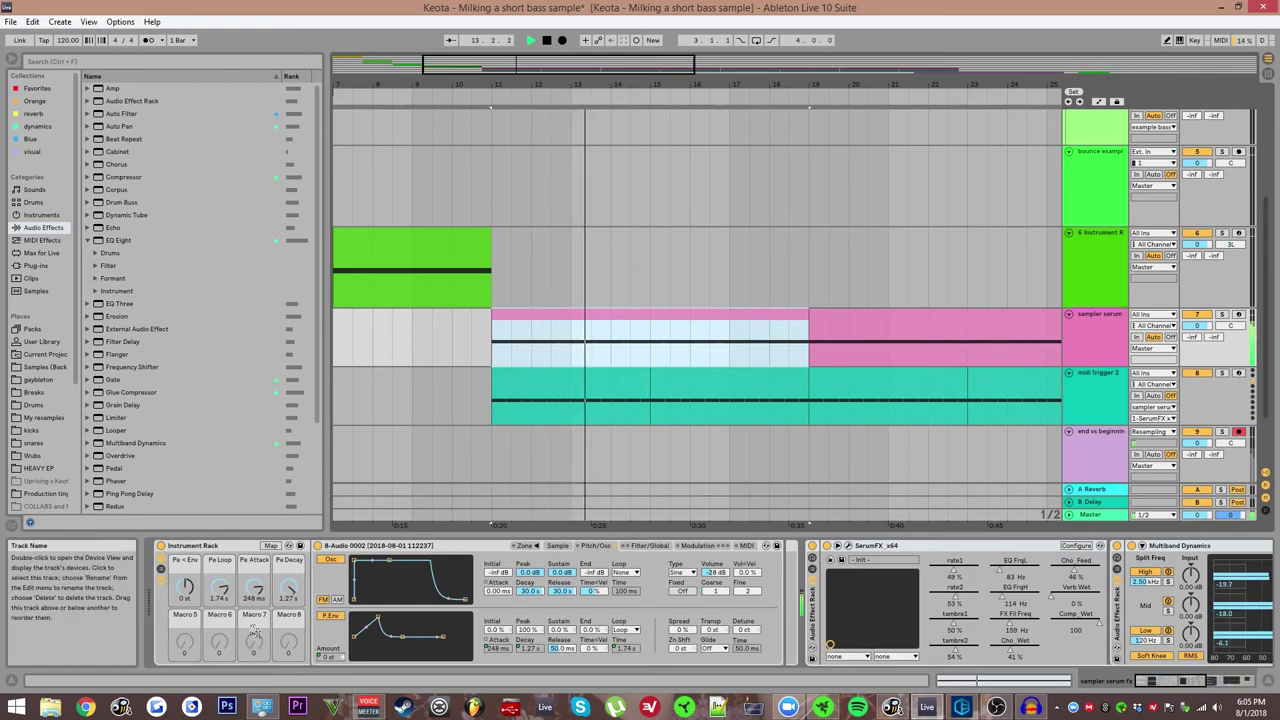
{"action": "key", "text": "shift+Tab"}
{"action": "key", "text": "shift+Tab"}
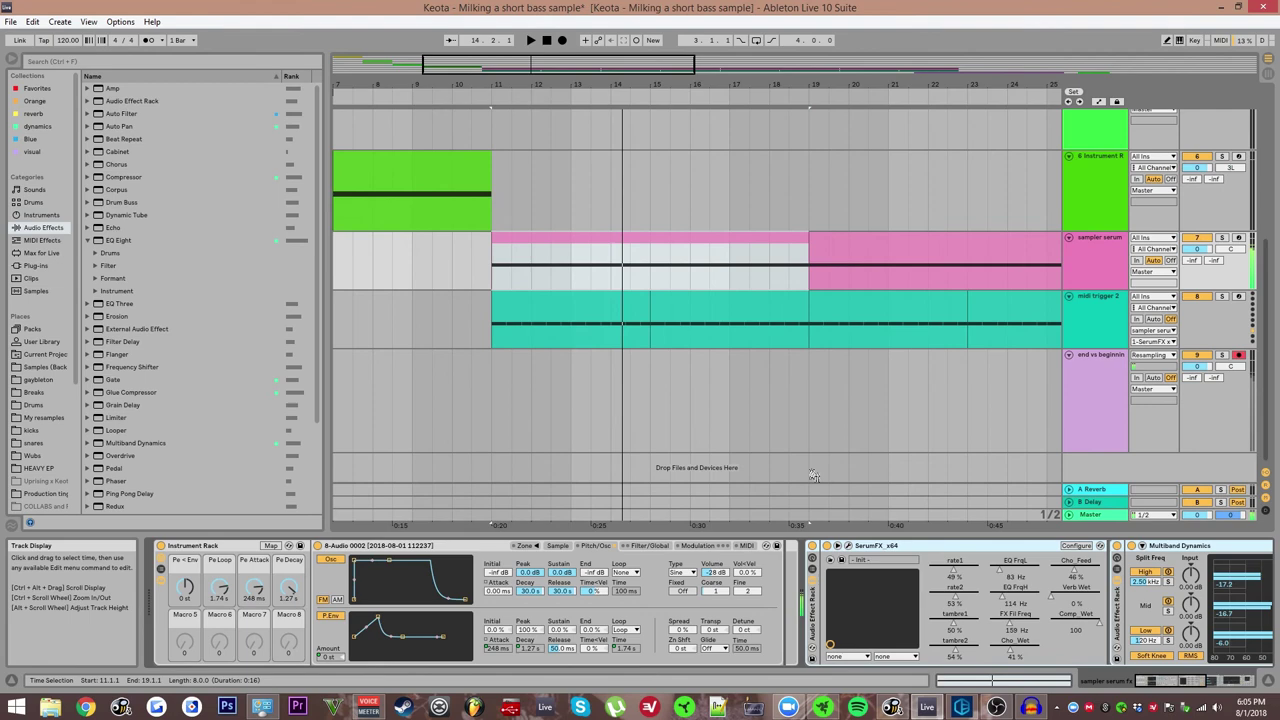
Play the sampler serum sequence with the SerumFX window open to observe its modulation, and close the plug-in after stopping playback.
{"action": "key", "text": "space"}
{"action": "left_click", "coordinate": [829, 559]}
{"action": "left_click_drag", "start_coordinate": [675, 200], "coordinate": [795, 88]}
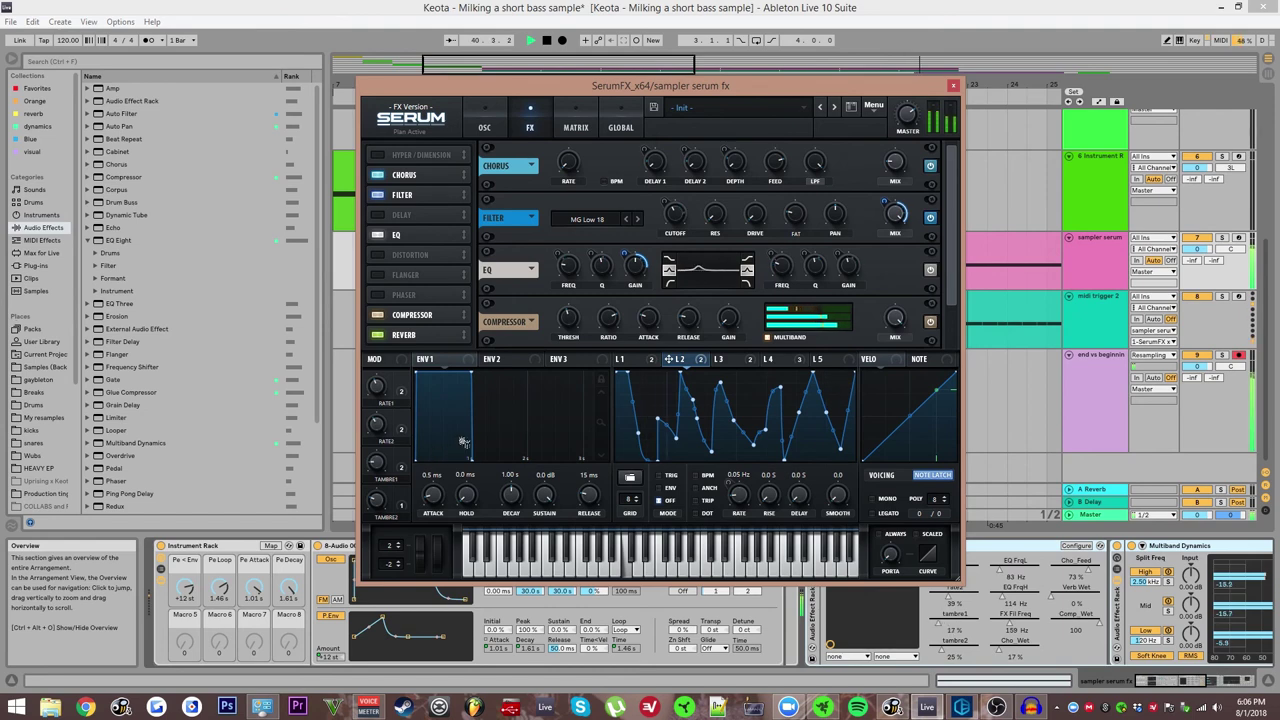
{"action": "key", "text": "space"}
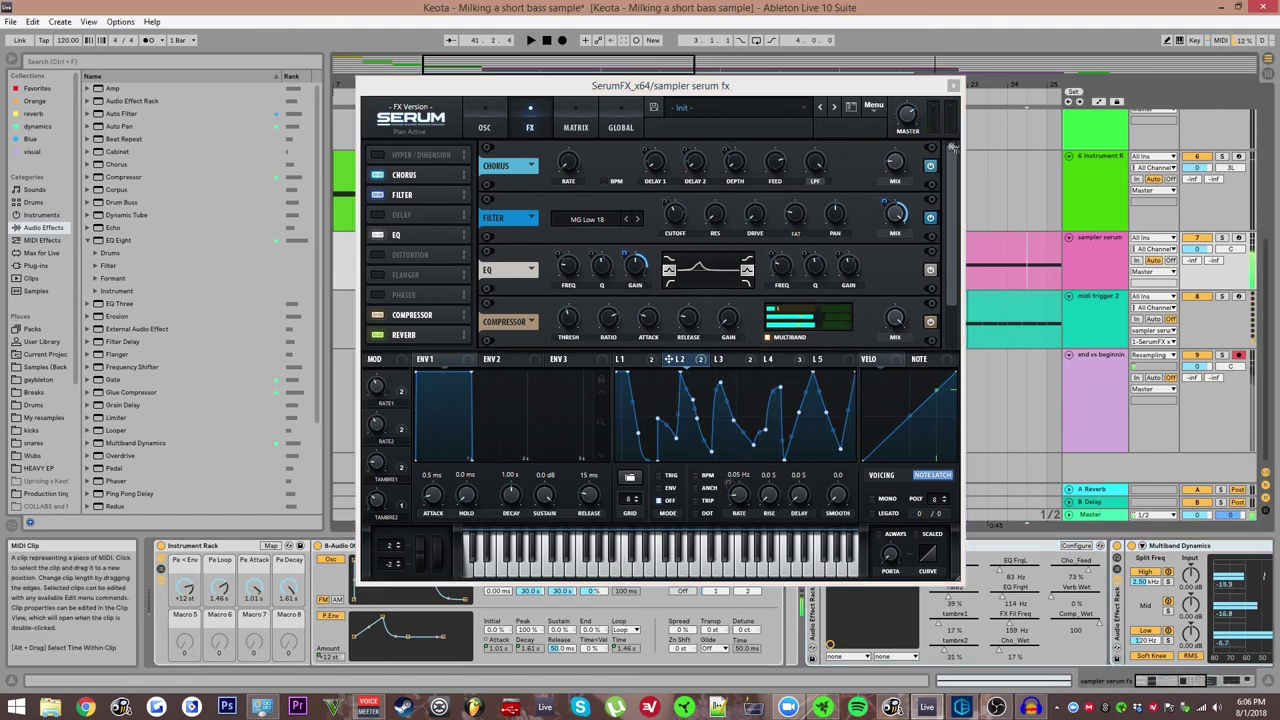
{"action": "left_click", "coordinate": [953, 85]}
Review the full run of sampler serum and midi trigger 2 clips in the arrangement.
{"action": "scroll", "coordinate": [822, 208], "scroll_direction": "down", "scroll_amount": 3}
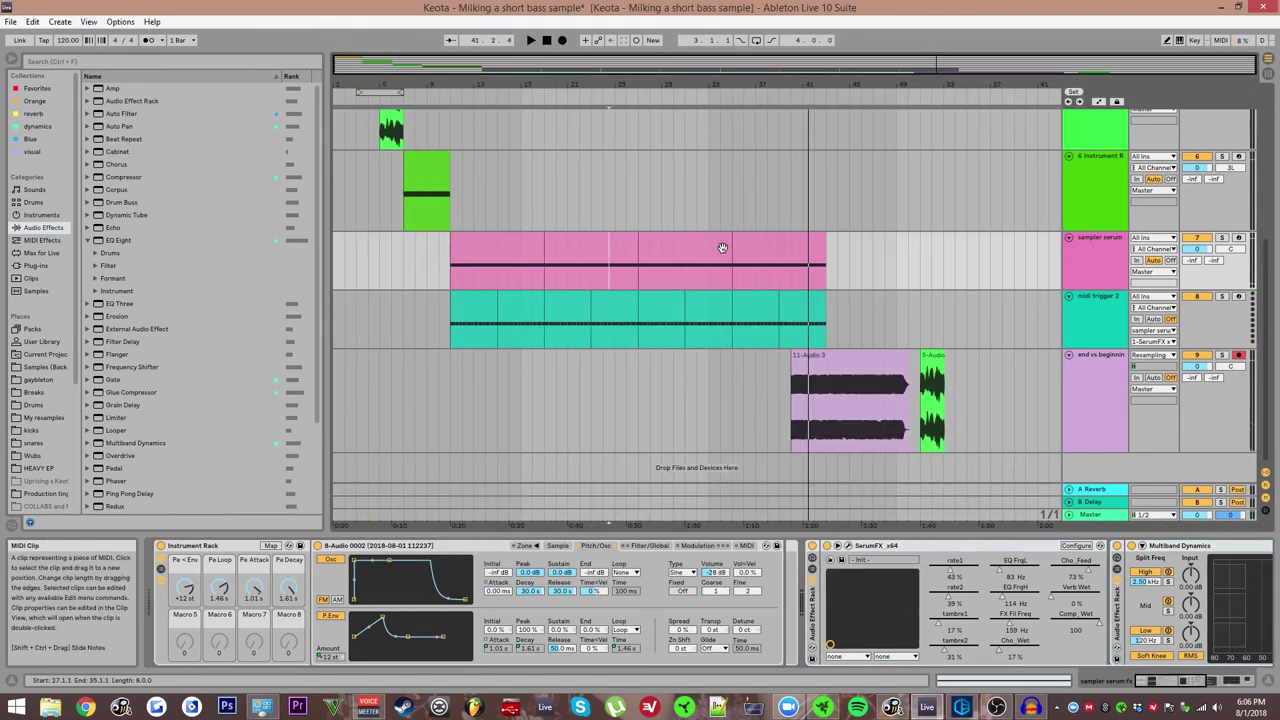
{"action": "scroll", "coordinate": [808, 374], "scroll_direction": "up", "scroll_amount": 1}
{"action": "scroll", "coordinate": [814, 369], "scroll_direction": "down", "scroll_amount": 1}
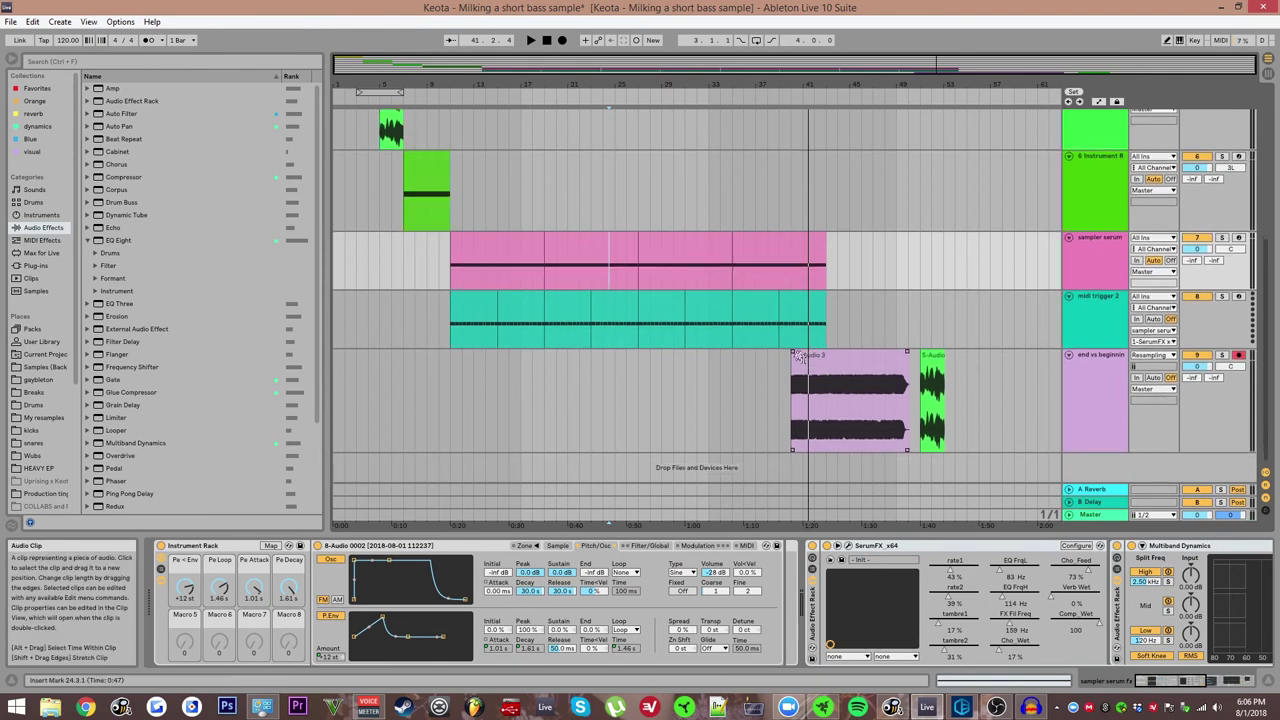
{"action": "left_click", "coordinate": [472, 335]}
{"action": "left_click", "coordinate": [474, 286]}
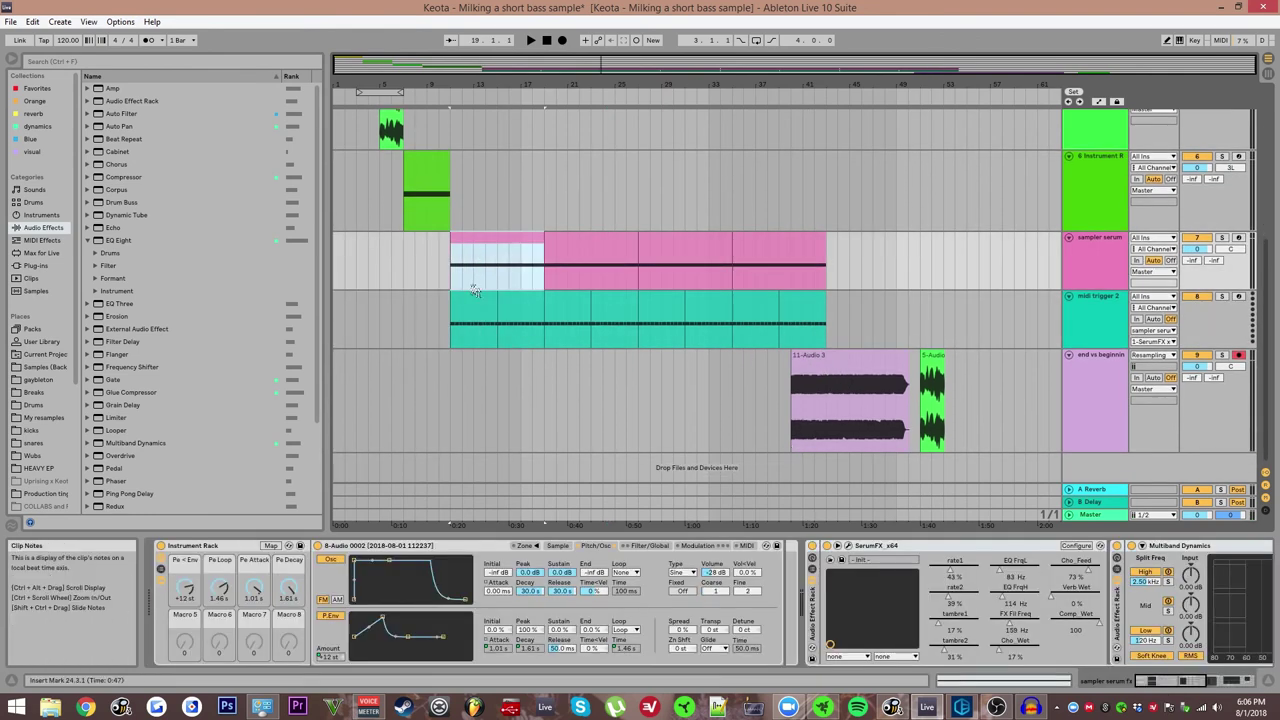
Play the arrangement from the start of the resampled 11-Audio 3 clip, and stop playback.
{"action": "left_click", "coordinate": [838, 356]}
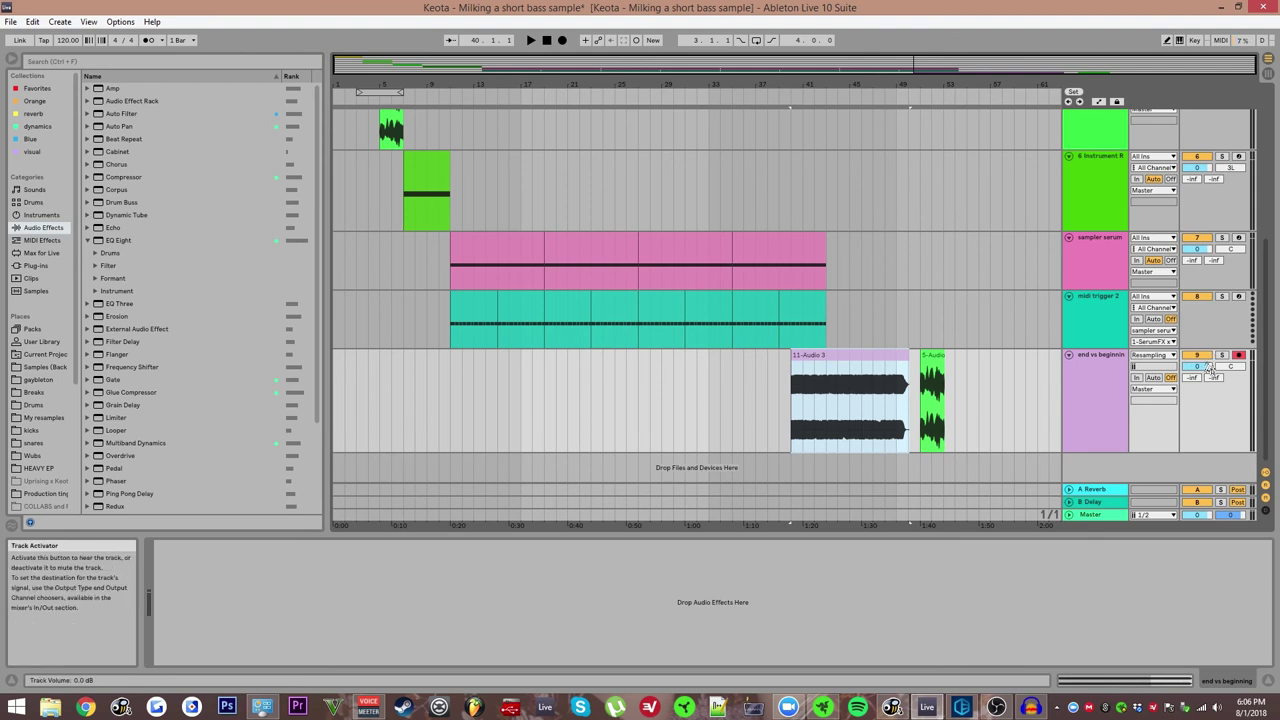
{"action": "left_click", "coordinate": [852, 390]}
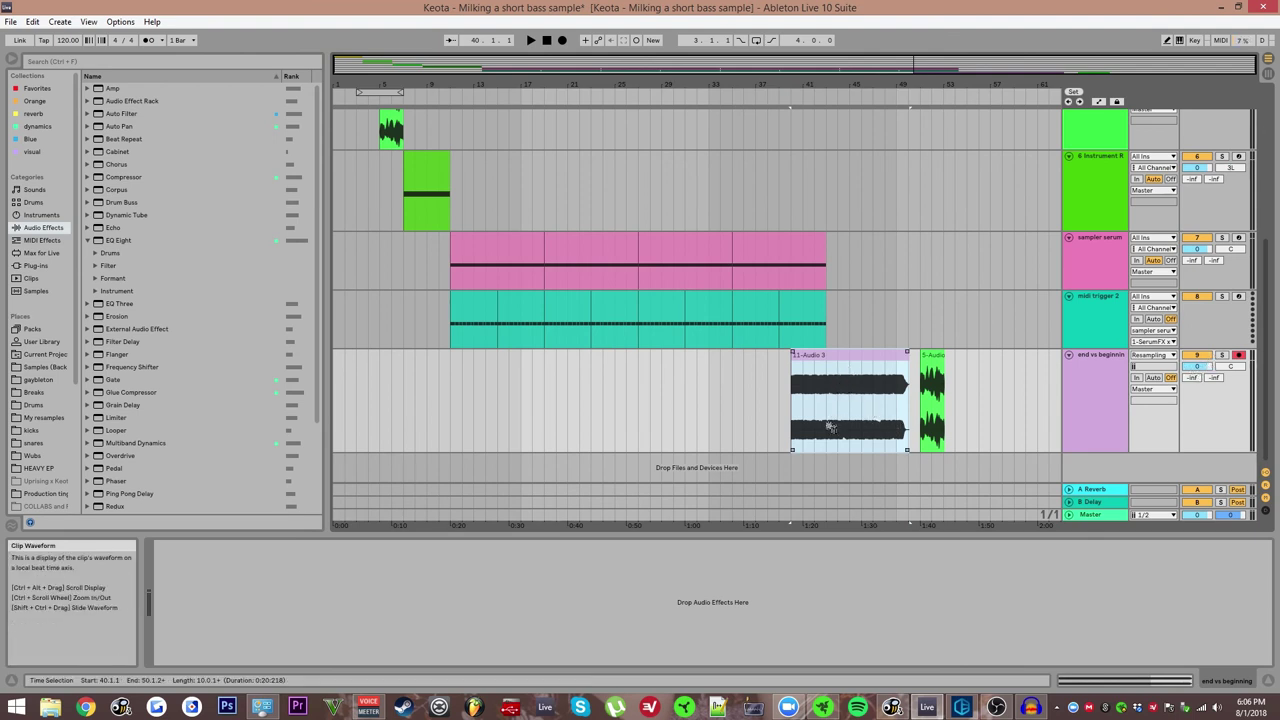
{"action": "scroll", "coordinate": [820, 382], "scroll_direction": "up", "scroll_amount": 3, "text": "ctrl"}
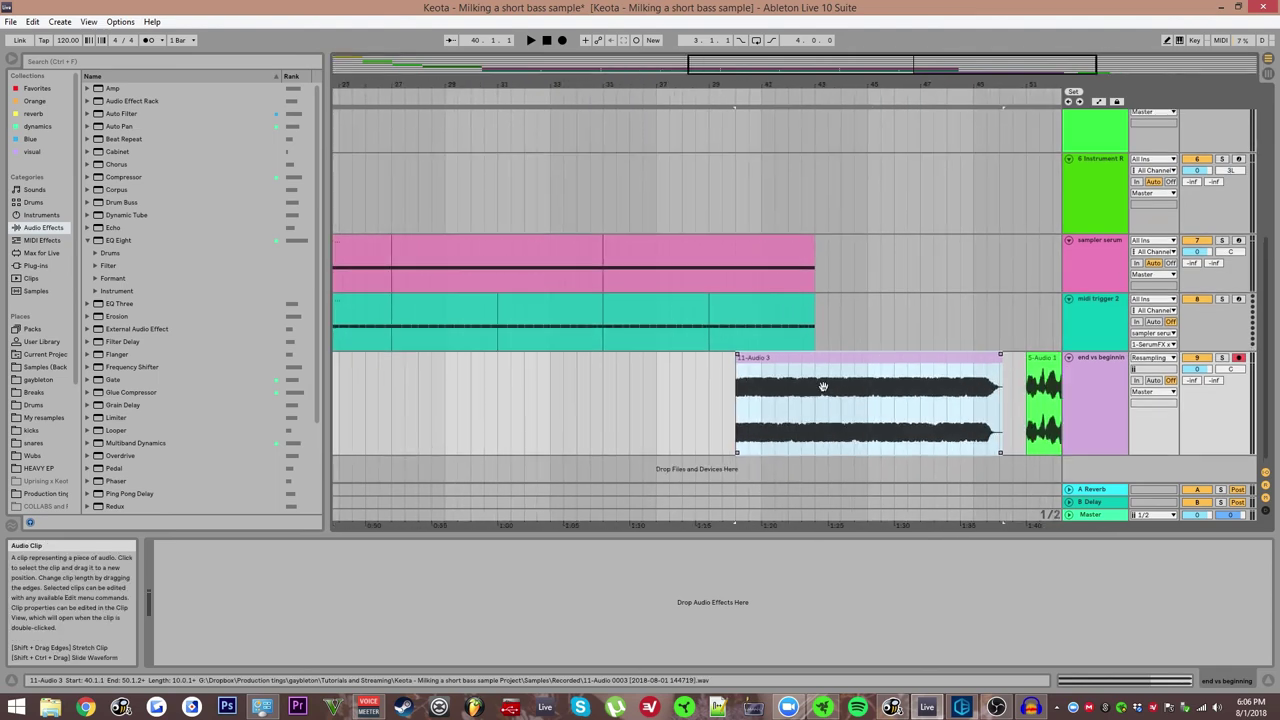
{"action": "left_click_drag", "start_coordinate": [823, 386], "coordinate": [942, 391], "text": "ctrl+alt"}
{"action": "left_click_drag", "start_coordinate": [514, 348], "coordinate": [497, 320], "text": "ctrl+alt"}
{"action": "key", "text": "space"}
{"action": "left_click_drag", "start_coordinate": [920, 380], "coordinate": [805, 380], "text": "ctrl+alt"}
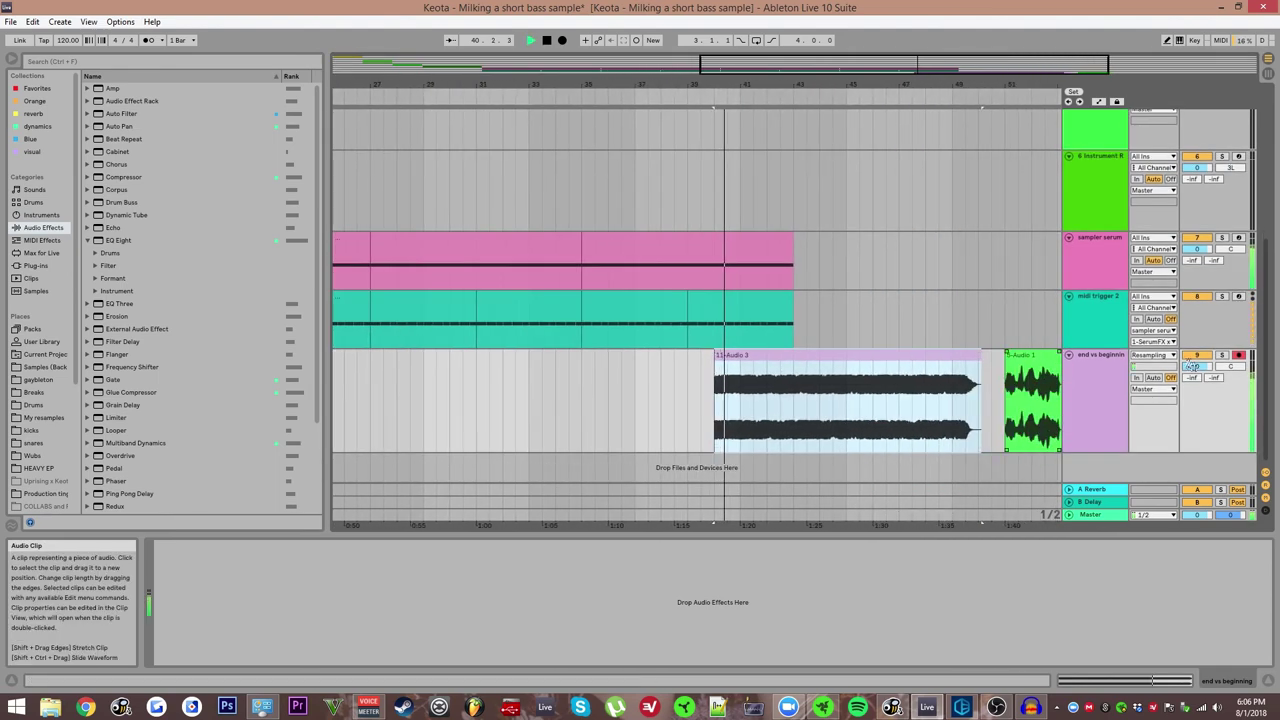
{"action": "key", "text": "space"}
Solo the end vs beginning track and audition the resampled 11-Audio 3 clip on its own.
{"action": "left_click", "coordinate": [1222, 355]}
{"action": "key", "text": "space"}
{"action": "left_click_drag", "start_coordinate": [911, 323], "coordinate": [787, 335], "text": "ctrl+alt"}
{"action": "scroll", "coordinate": [787, 335], "scroll_direction": "down", "scroll_amount": 2, "text": "ctrl"}
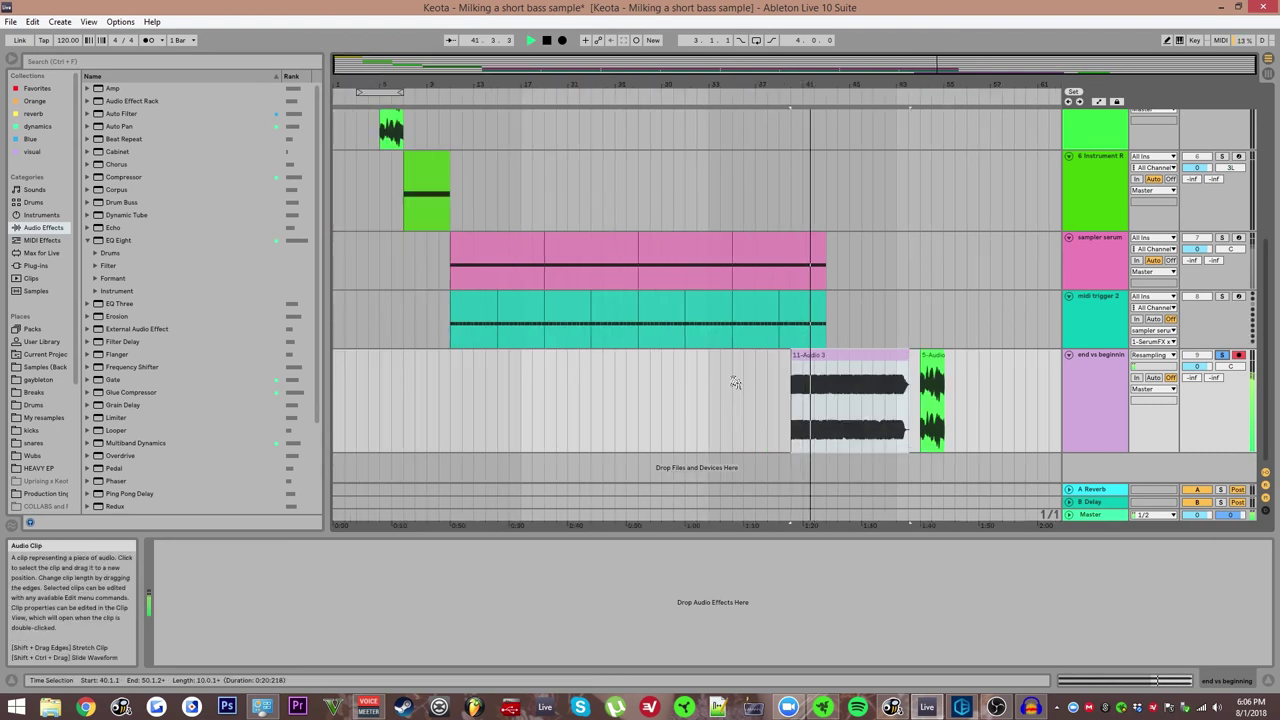
{"action": "scroll", "coordinate": [770, 383], "scroll_direction": "down", "scroll_amount": 2, "text": "ctrl"}
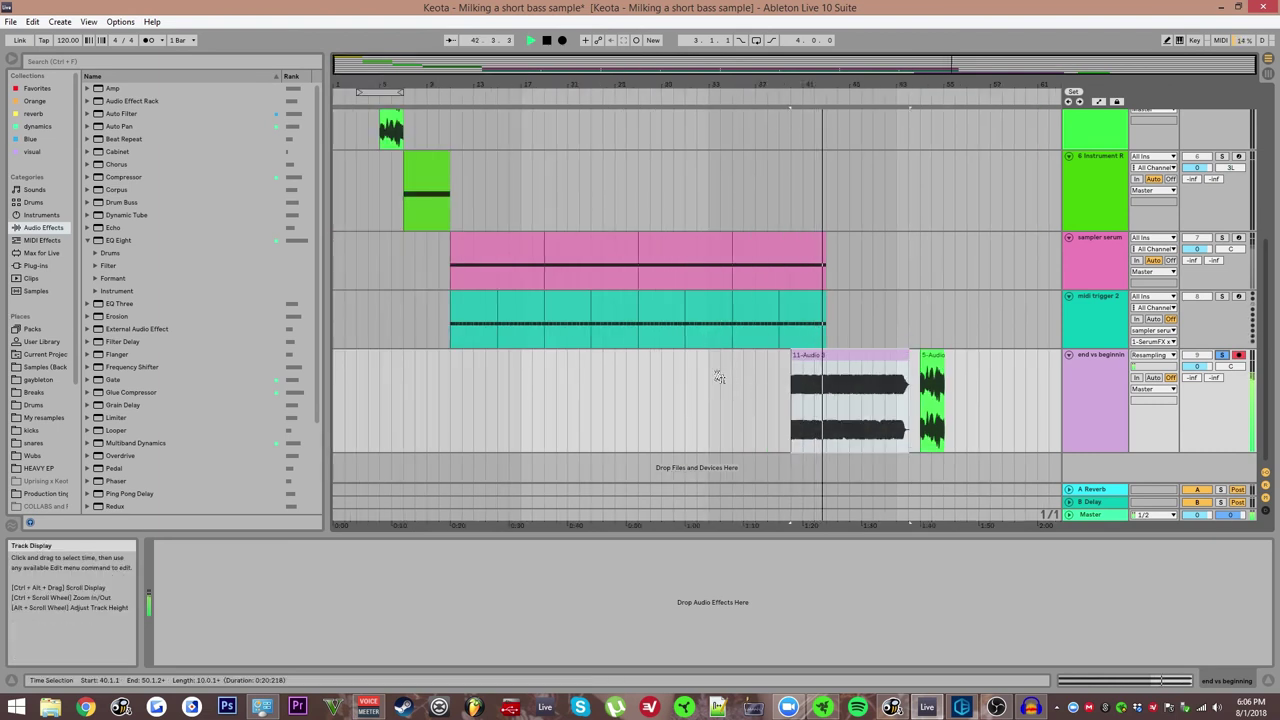
{"action": "key", "text": "space"}
Review the sampler serum track's device chain from the Sampler to the EQ Eight, including the SerumFX window.
{"action": "left_click", "coordinate": [480, 298]}
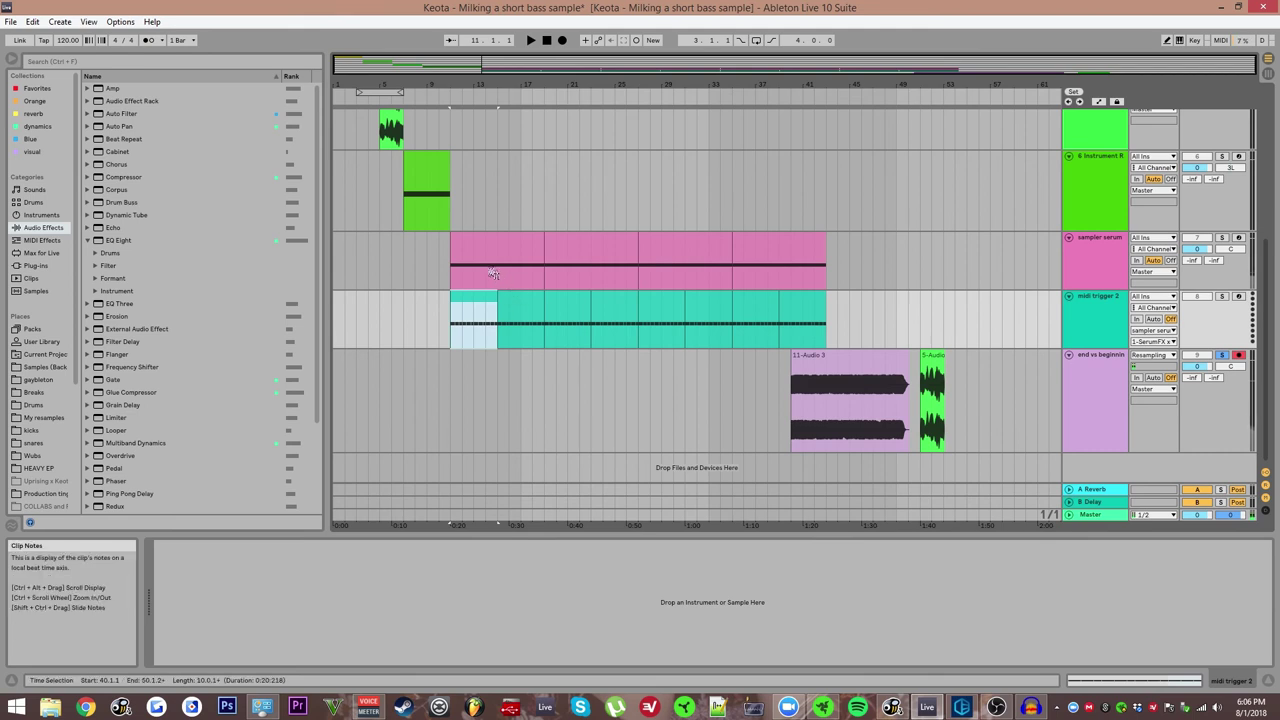
{"action": "left_click", "coordinate": [493, 273]}
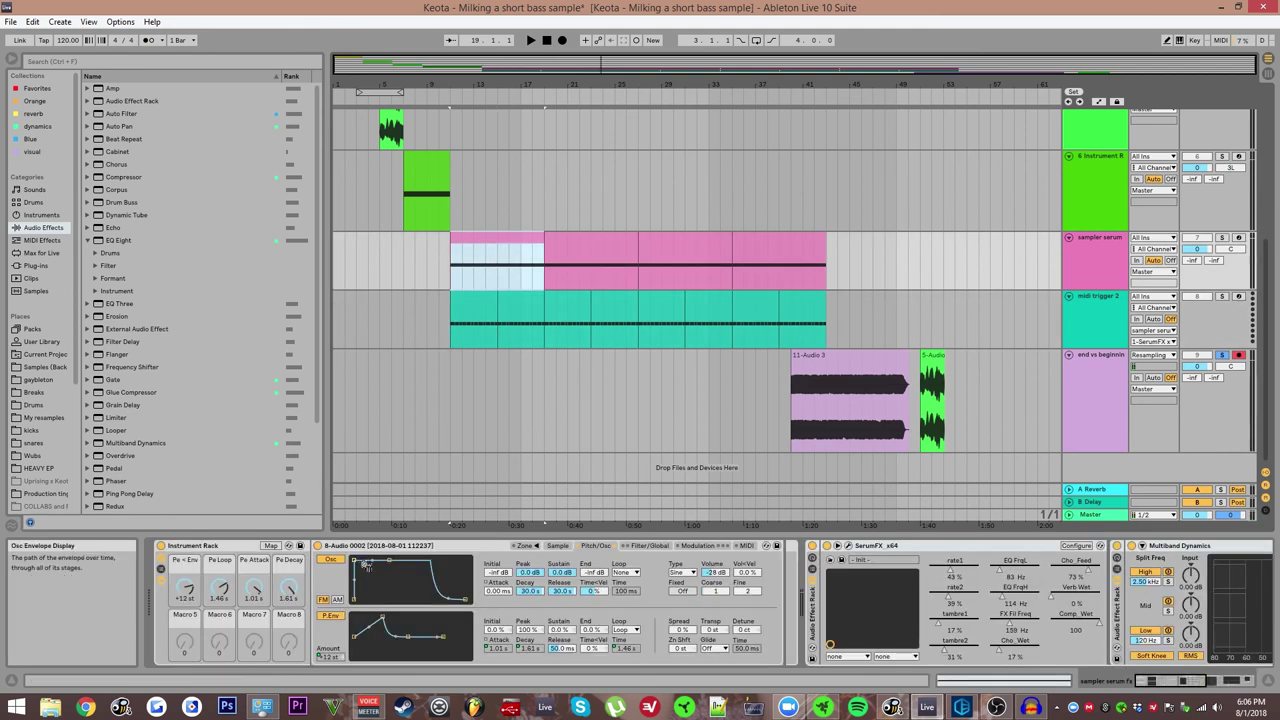
{"action": "scroll", "coordinate": [477, 548], "scroll_direction": "down", "scroll_amount": 3}
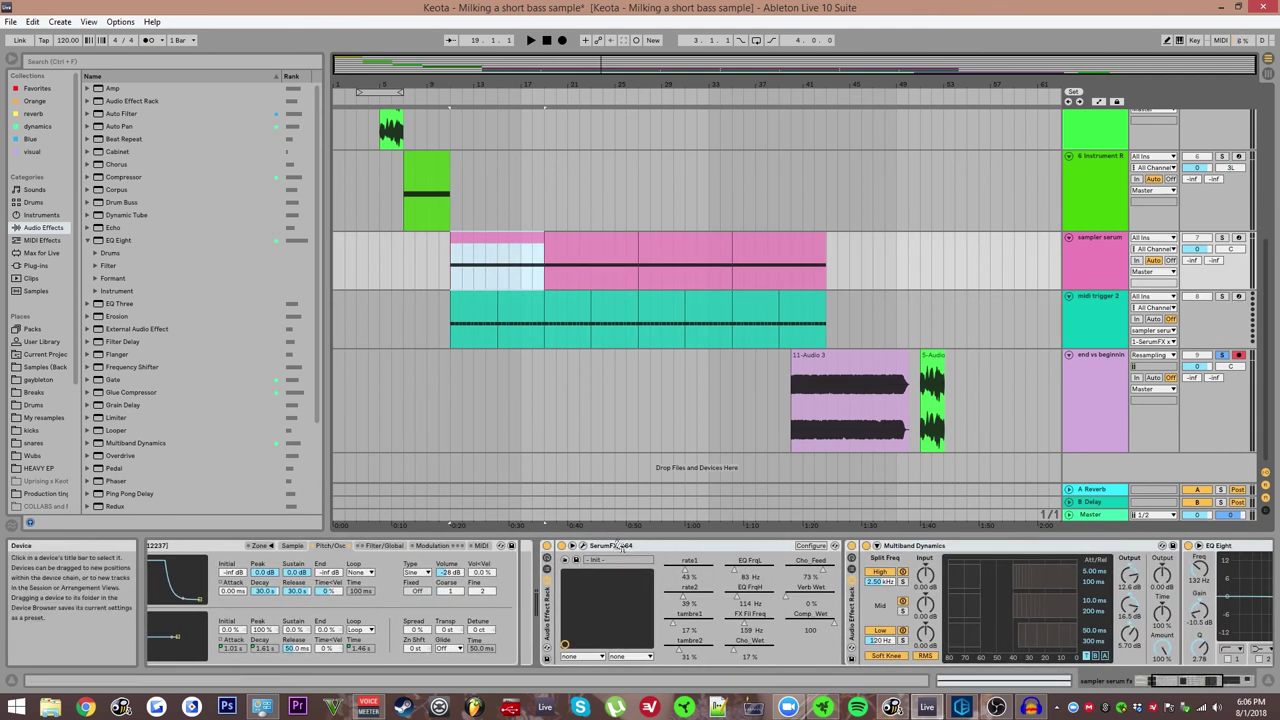
{"action": "left_click", "coordinate": [583, 546]}
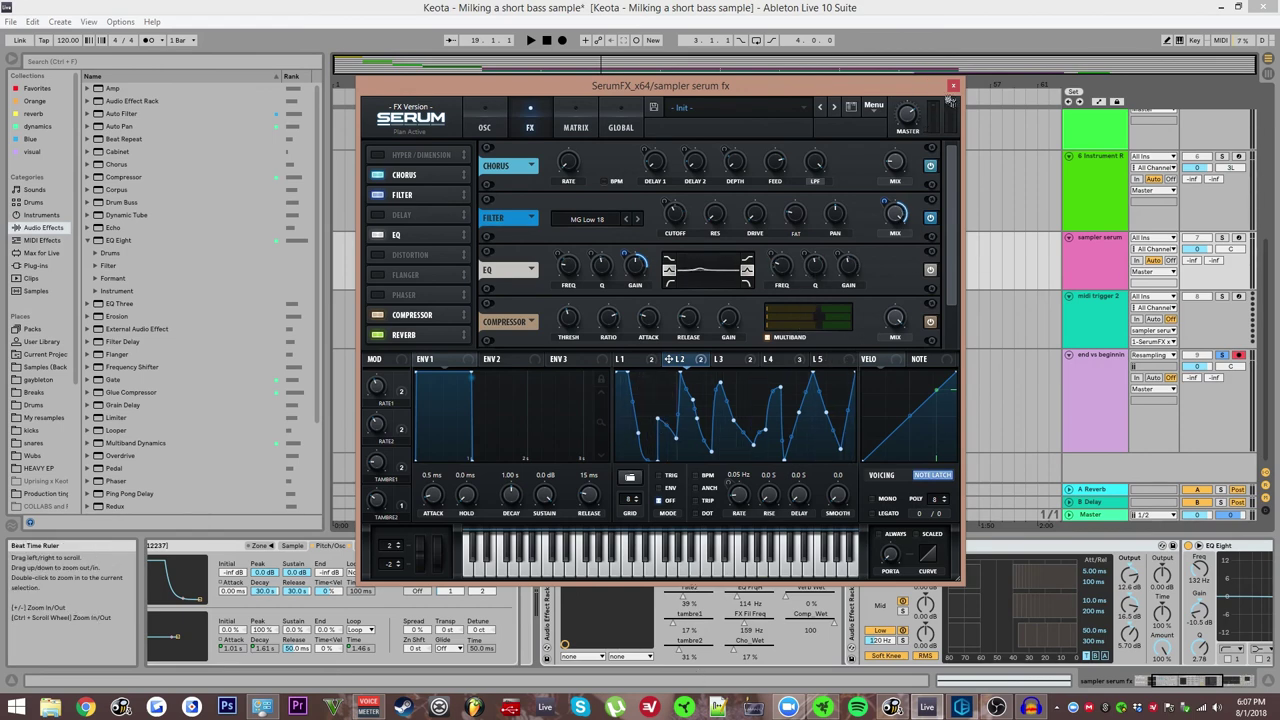
{"action": "left_click_drag", "start_coordinate": [925, 94], "coordinate": [937, 78]}
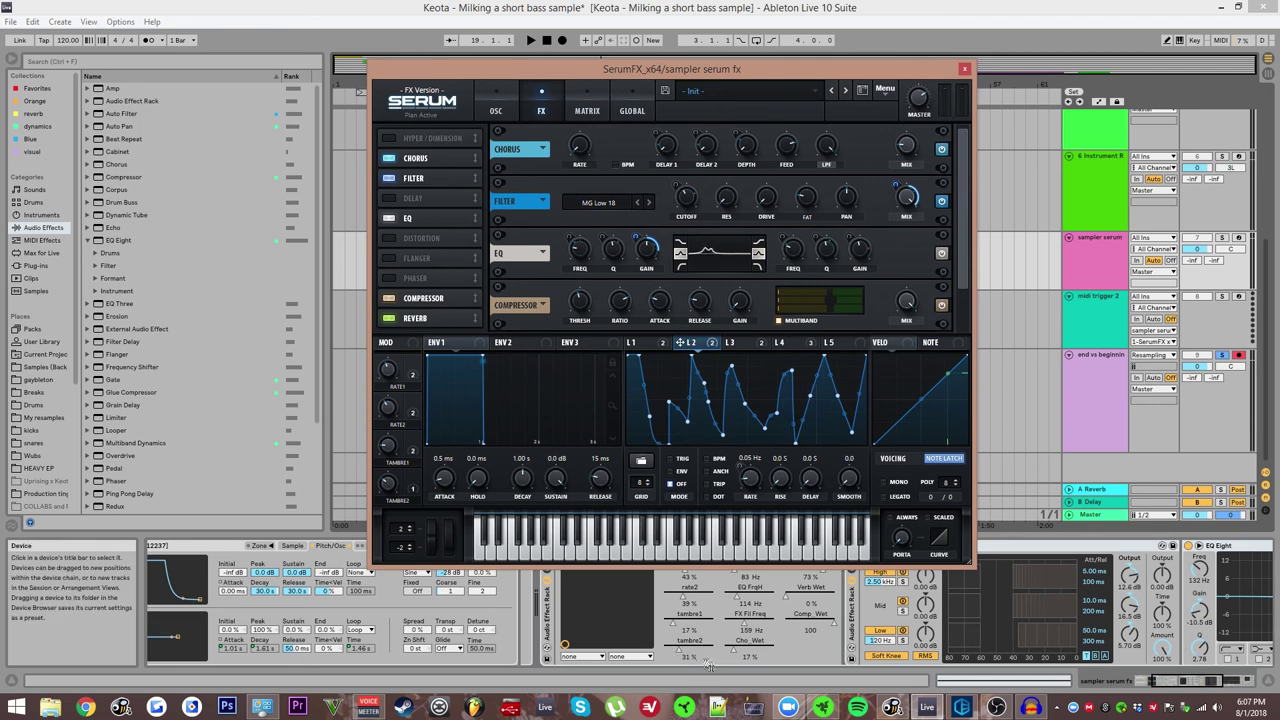
{"action": "left_click", "coordinate": [964, 70]}
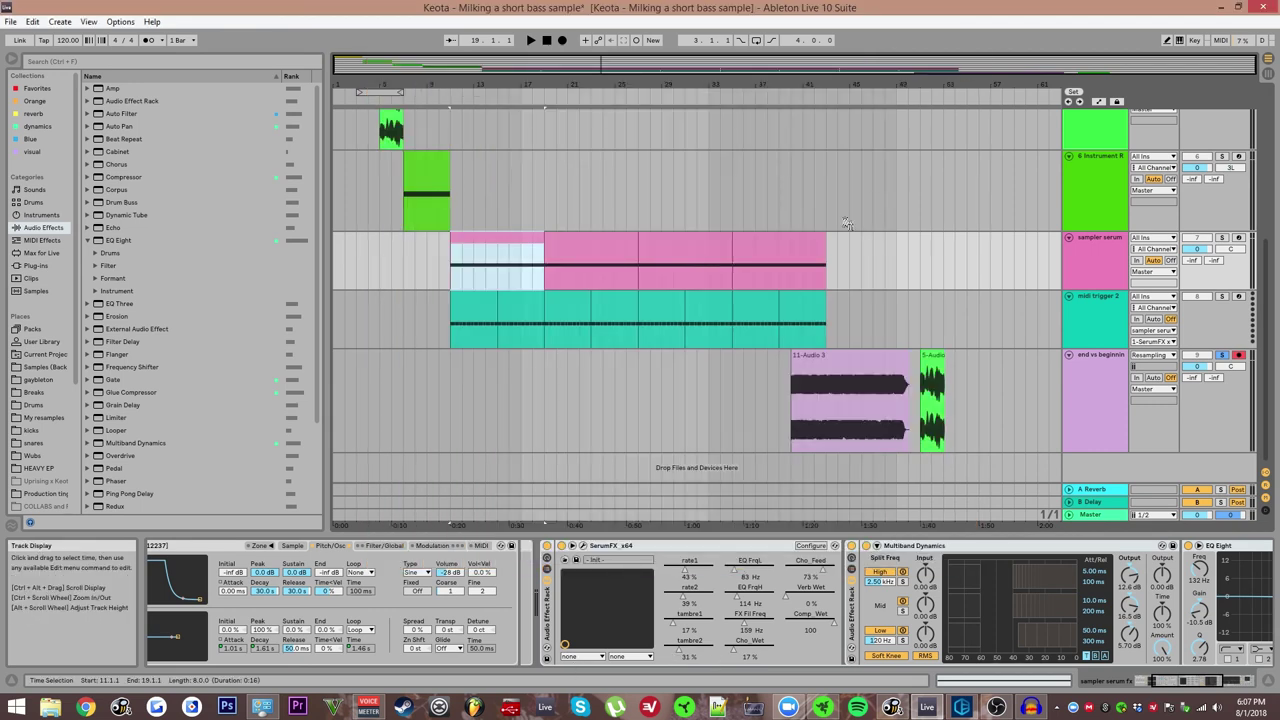
Compare the waveform and length of the resampled 11-Audio 3 clip with the original 5-Audio 1 bounce.
{"action": "left_click", "coordinate": [826, 356]}
{"action": "scroll", "coordinate": [871, 374], "scroll_direction": "up", "scroll_amount": 3}
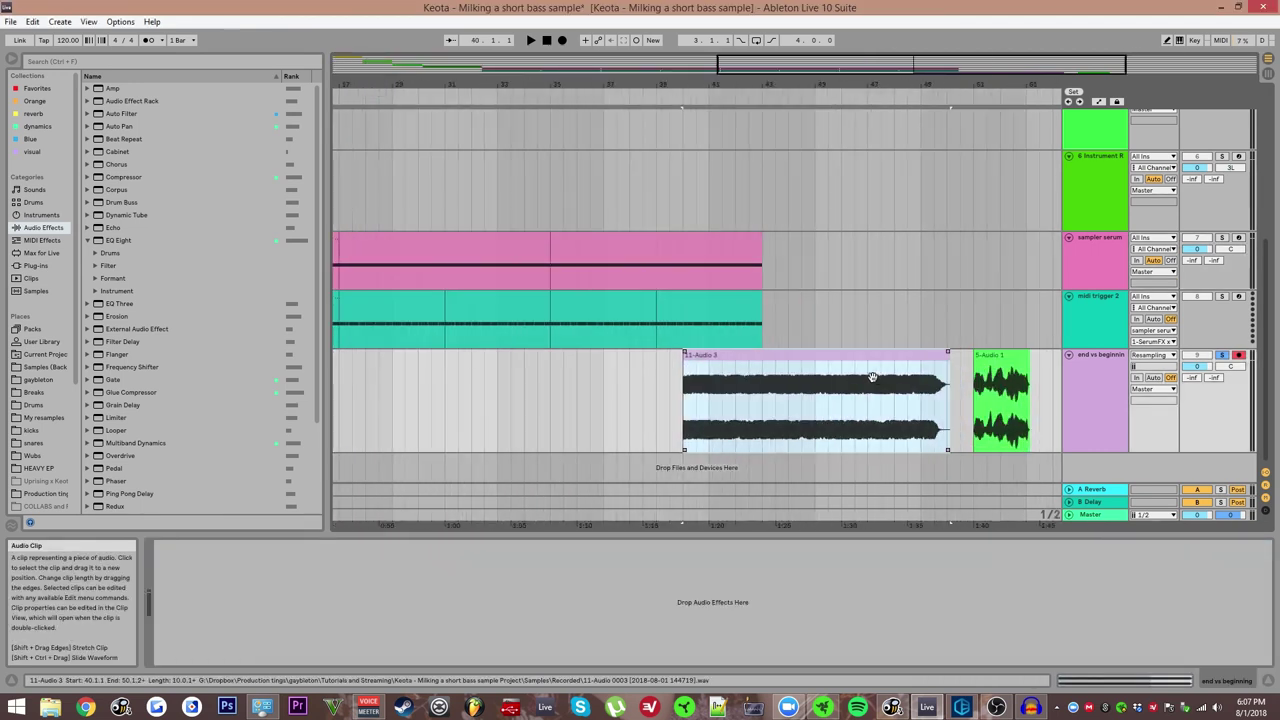
{"action": "left_click_drag", "start_coordinate": [1054, 369], "coordinate": [1034, 369]}
{"action": "scroll", "coordinate": [1040, 388], "scroll_direction": "up", "scroll_amount": 5}
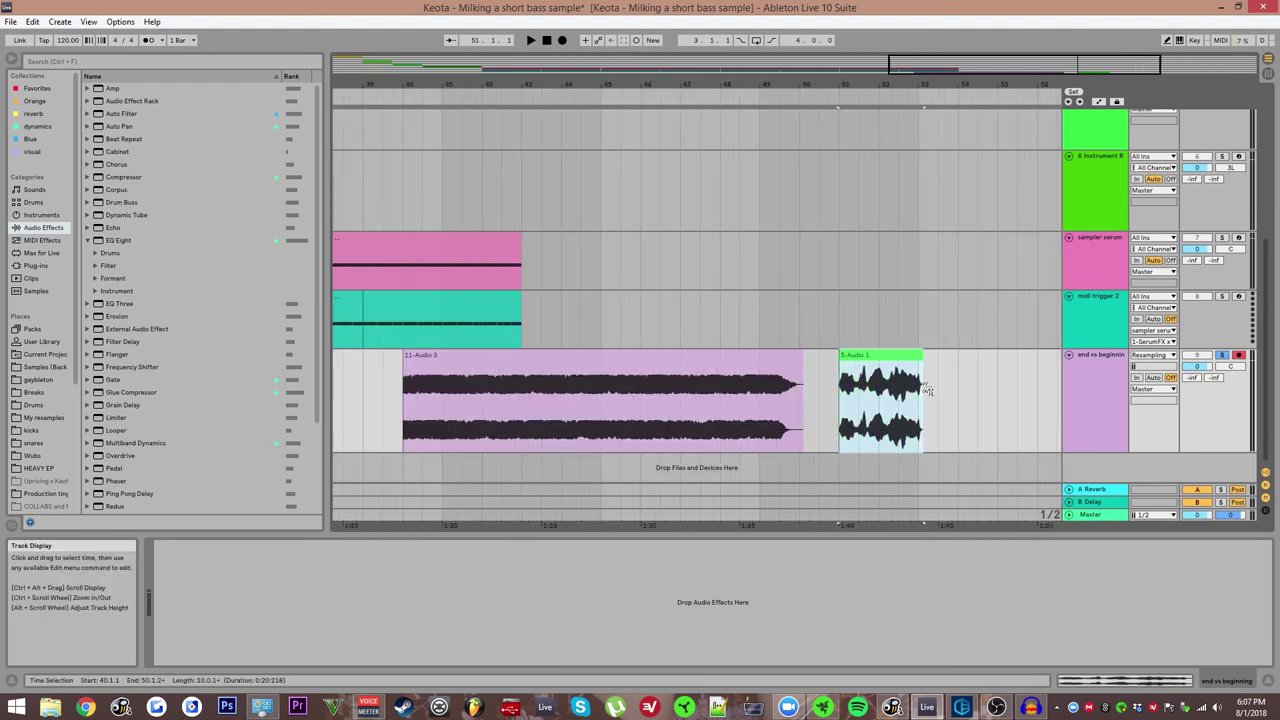
{"action": "left_click", "coordinate": [886, 375]}
{"action": "left_click", "coordinate": [740, 376]}
{"action": "scroll", "coordinate": [810, 375], "scroll_direction": "left", "scroll_amount": 2}
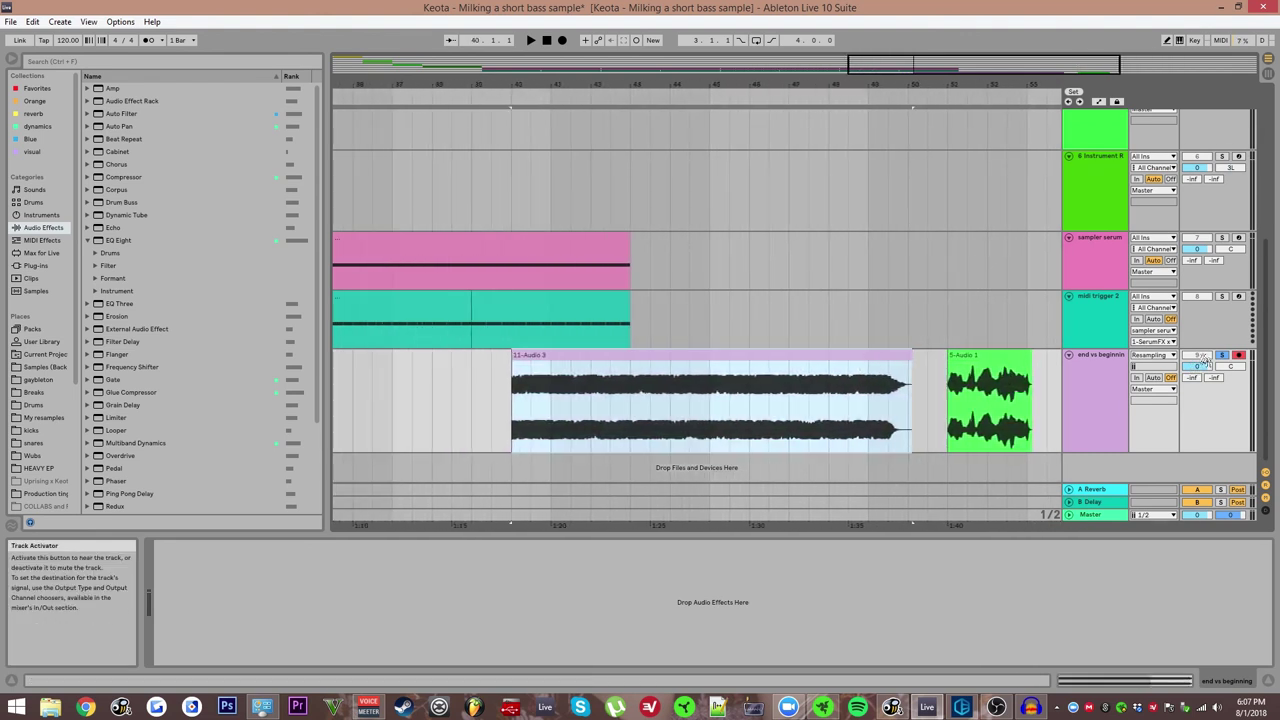
Look over the arrangement from the resampled clip back to the original example bass tracks at its start.
{"action": "scroll", "coordinate": [749, 383], "scroll_direction": "down", "scroll_amount": 8}
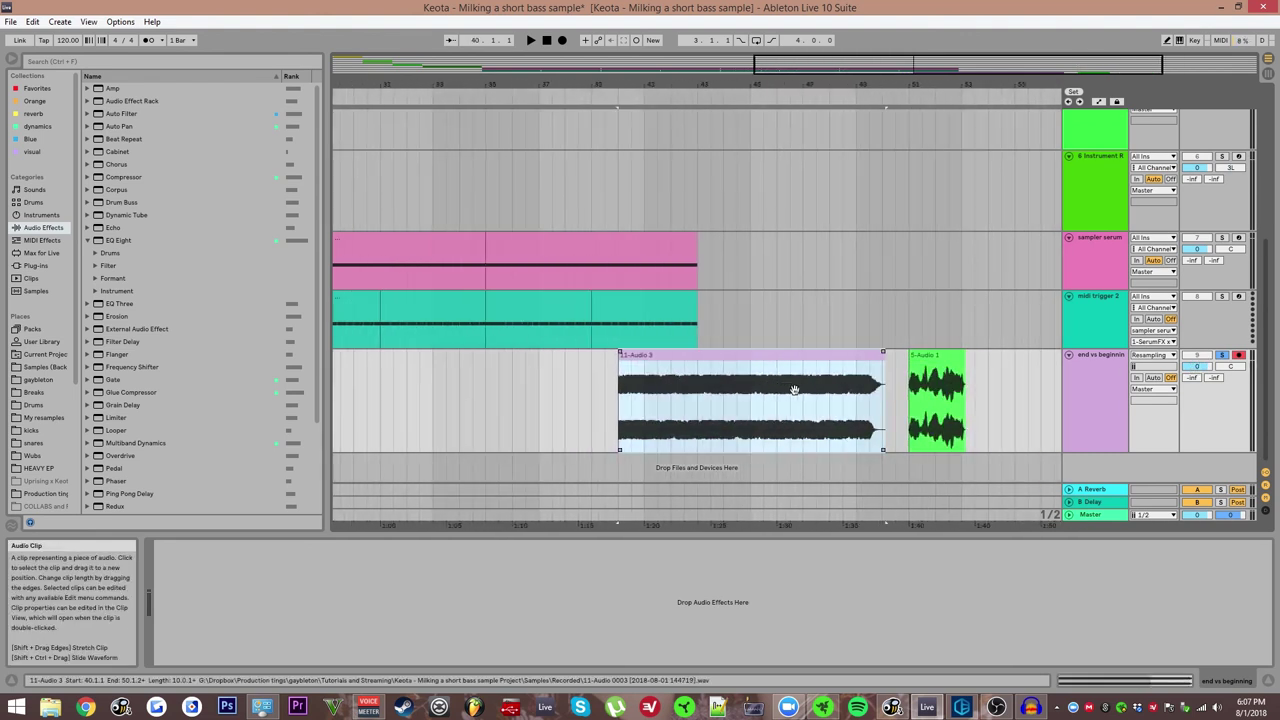
{"action": "scroll", "coordinate": [824, 411], "scroll_direction": "up", "scroll_amount": 2}
{"action": "scroll", "coordinate": [824, 411], "scroll_direction": "up", "scroll_amount": 5}
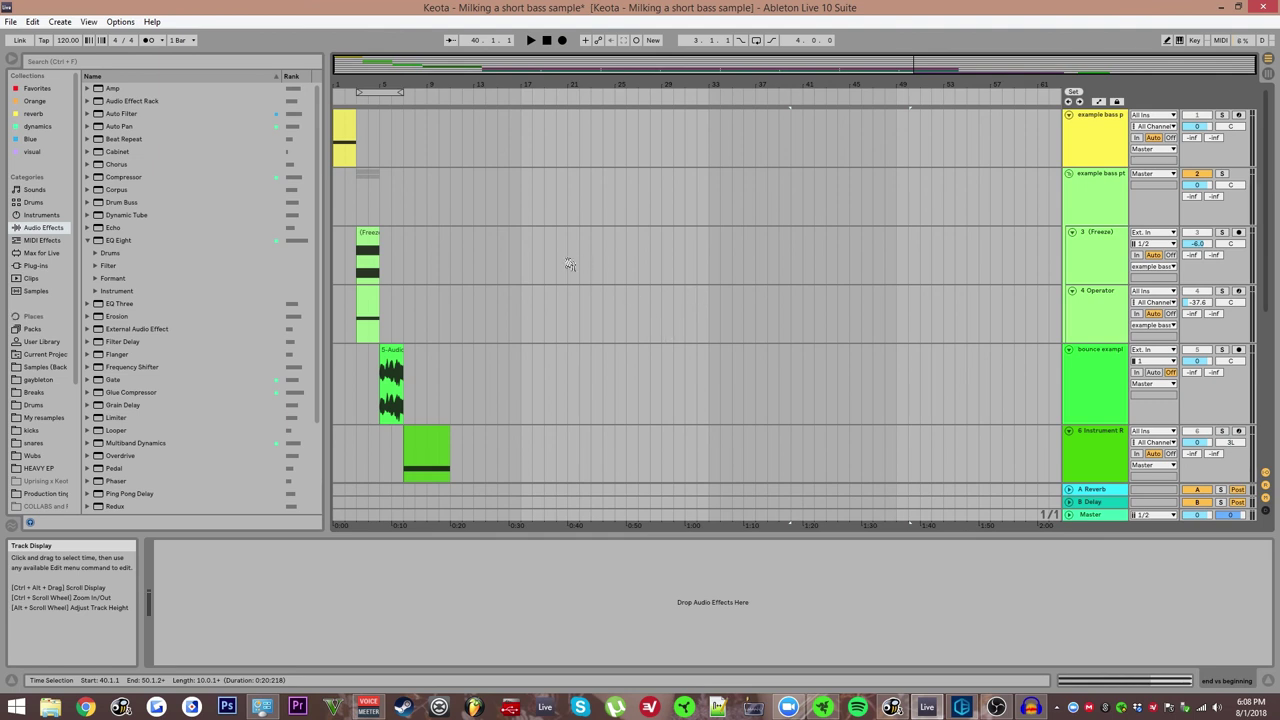
{"action": "scroll", "coordinate": [545, 282], "scroll_direction": "up", "scroll_amount": 2}
{"action": "left_click_drag", "start_coordinate": [543, 283], "coordinate": [710, 311]}
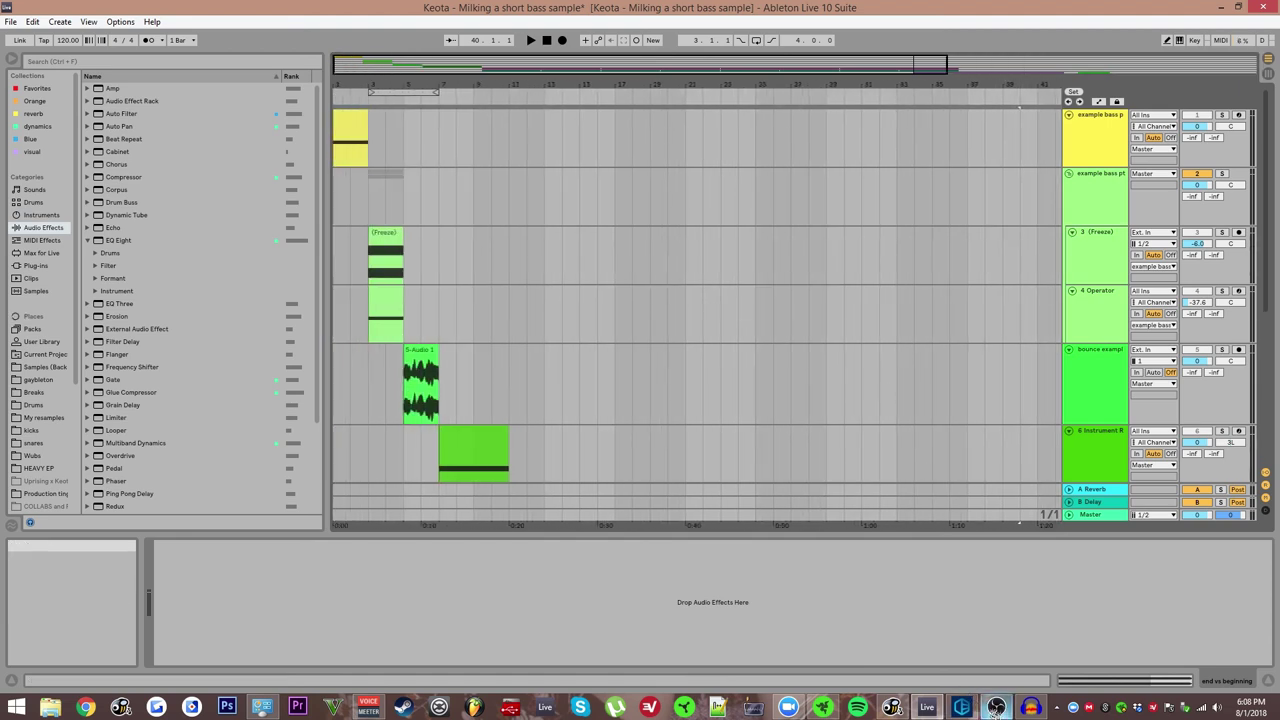